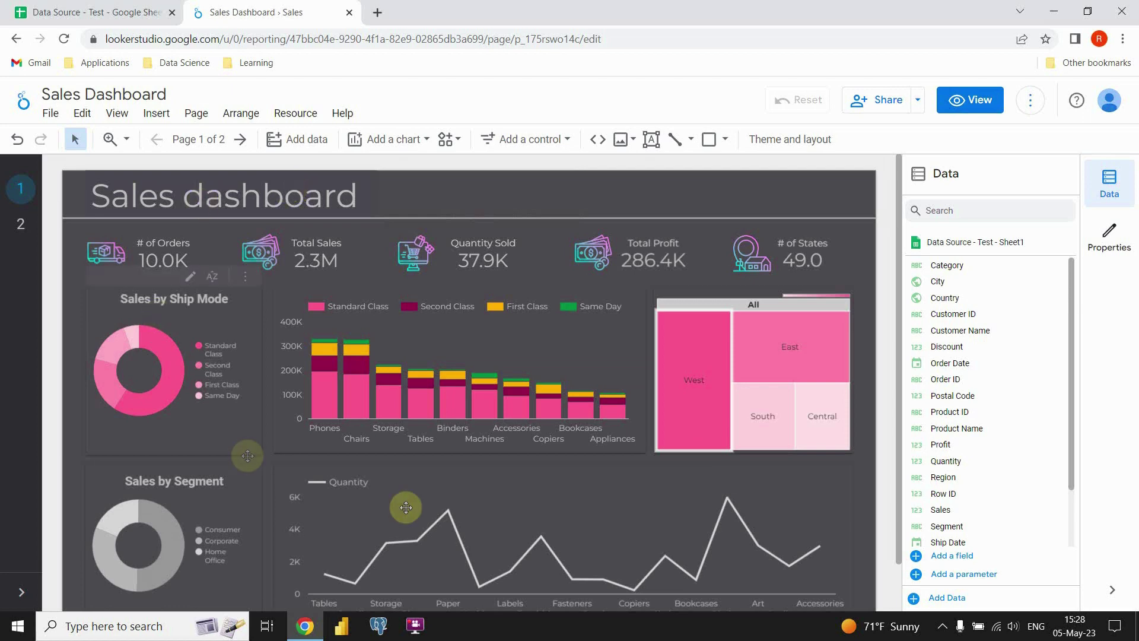
Open page 2 of the report and insert a text box near the upper-left corner of the blank page.
{"action": "left_click", "coordinate": [23, 225]}
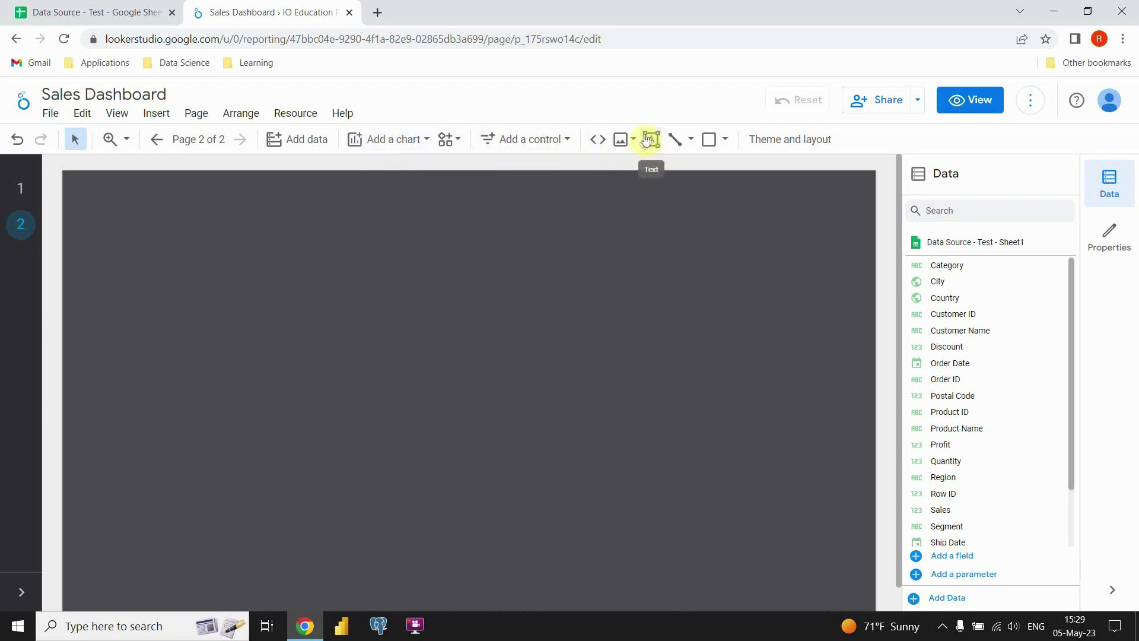
{"action": "left_click", "coordinate": [158, 112]}
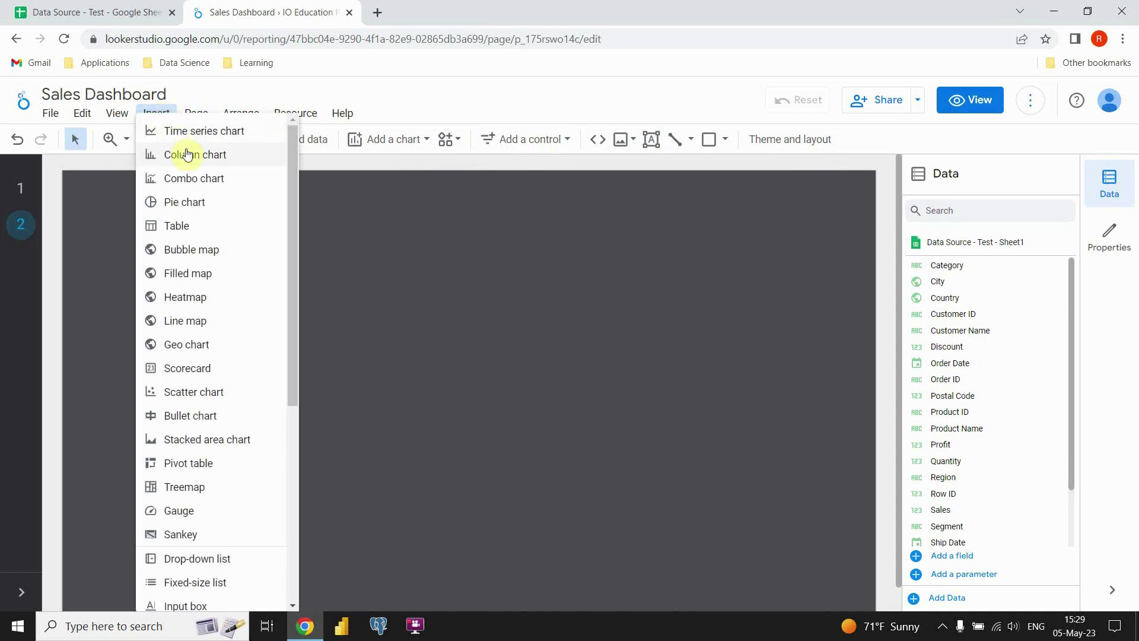
{"action": "scroll", "coordinate": [188, 152], "scroll_direction": "down", "scroll_amount": 3}
{"action": "scroll", "coordinate": [187, 154], "scroll_direction": "down", "scroll_amount": 4}
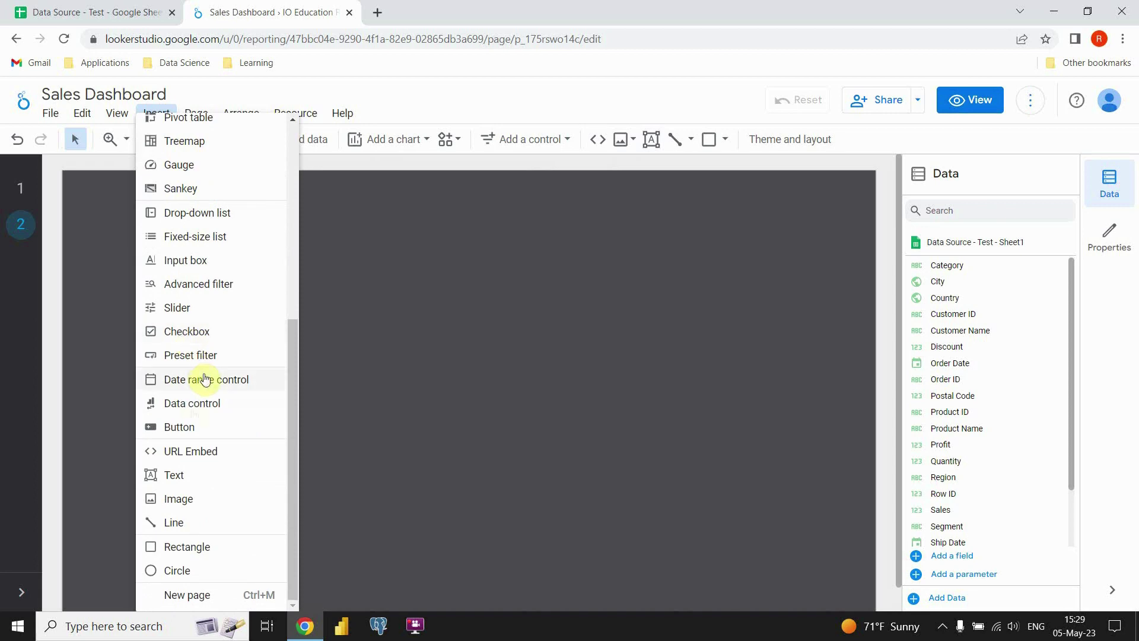
{"action": "left_click", "coordinate": [179, 484]}
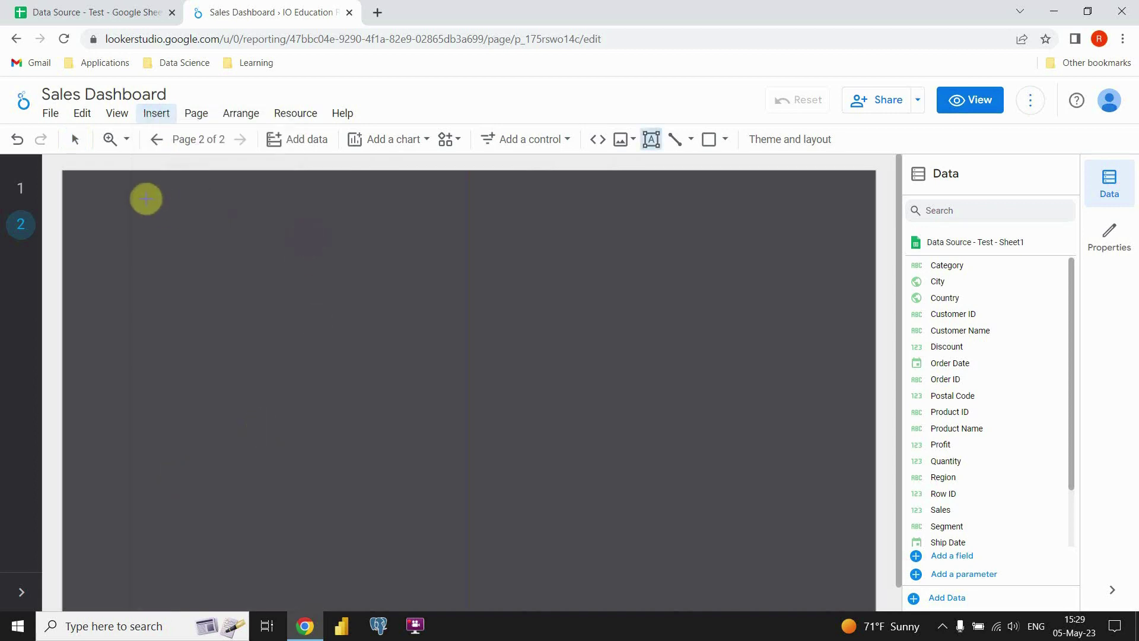
{"action": "left_click_drag", "start_coordinate": [146, 199], "coordinate": [389, 270]}
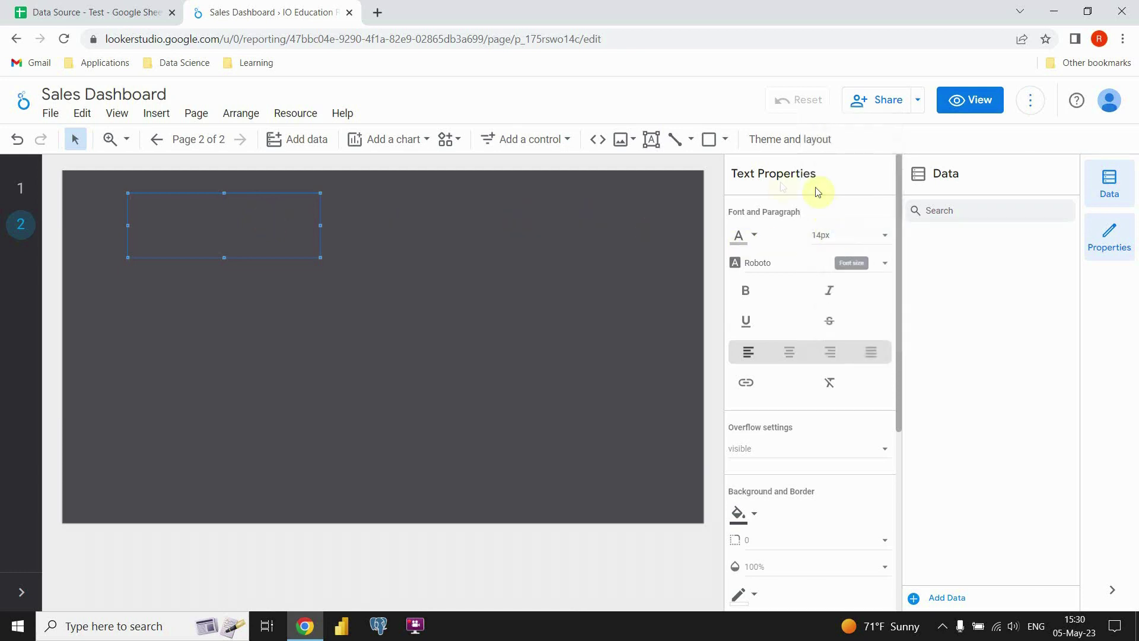
Set the text size to 40px and enter the title SALES REPORT in the text box.
{"action": "left_click", "coordinate": [874, 237]}
{"action": "scroll", "coordinate": [852, 243], "scroll_direction": "down", "scroll_amount": 3}
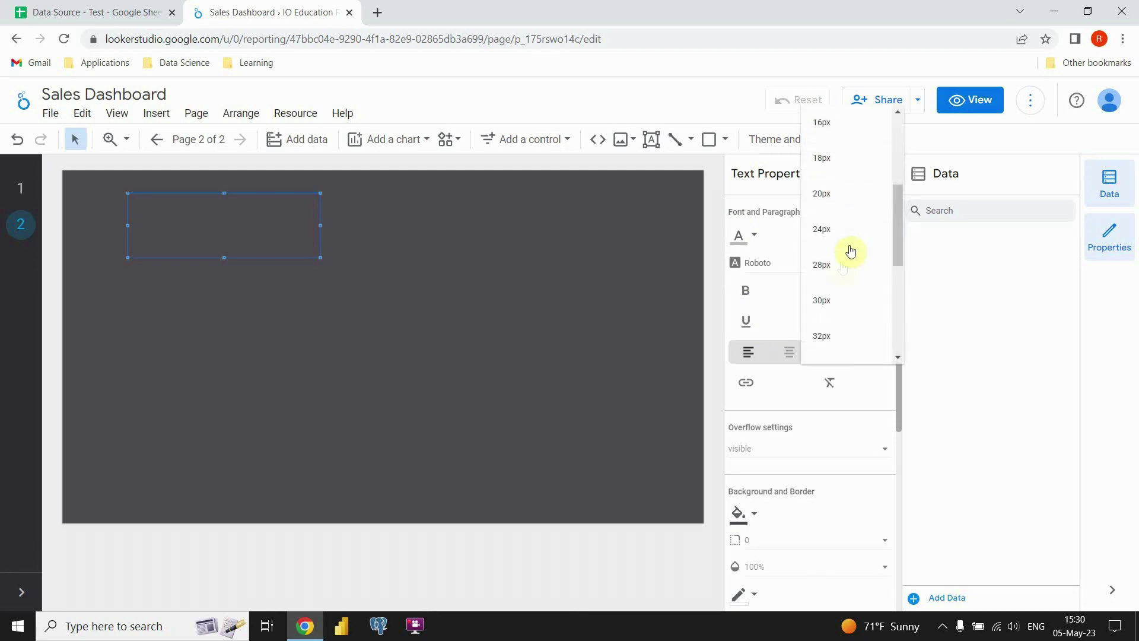
{"action": "scroll", "coordinate": [836, 294], "scroll_direction": "down", "scroll_amount": 1}
{"action": "left_click", "coordinate": [827, 330]}
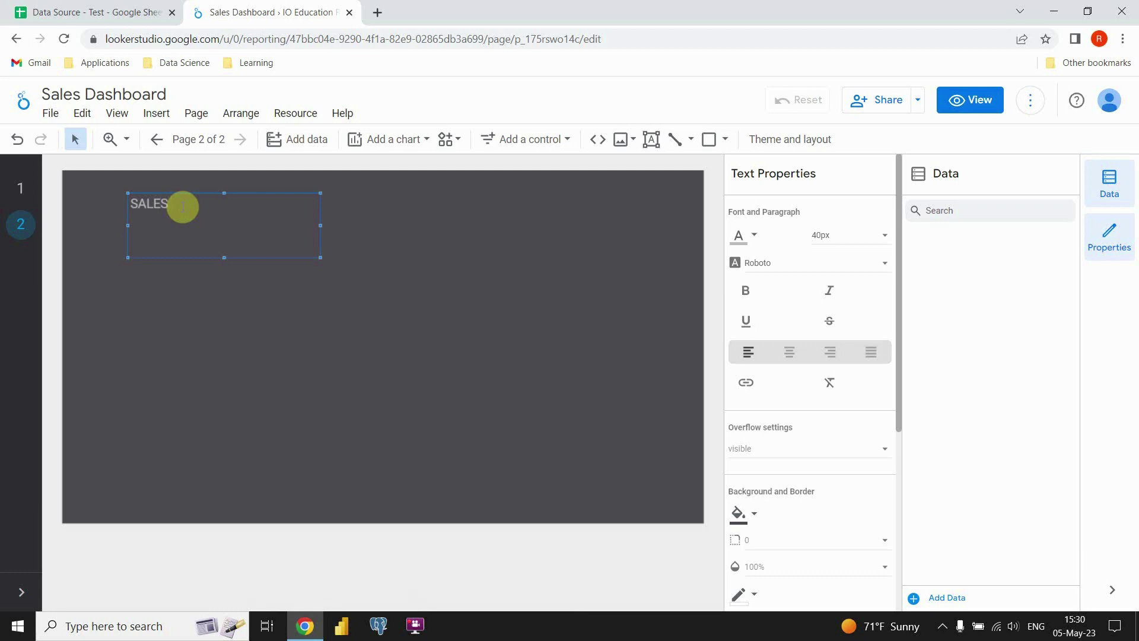
Increase the SALES REPORT title's font size to 84px.
{"action": "double_click", "coordinate": [183, 204]}
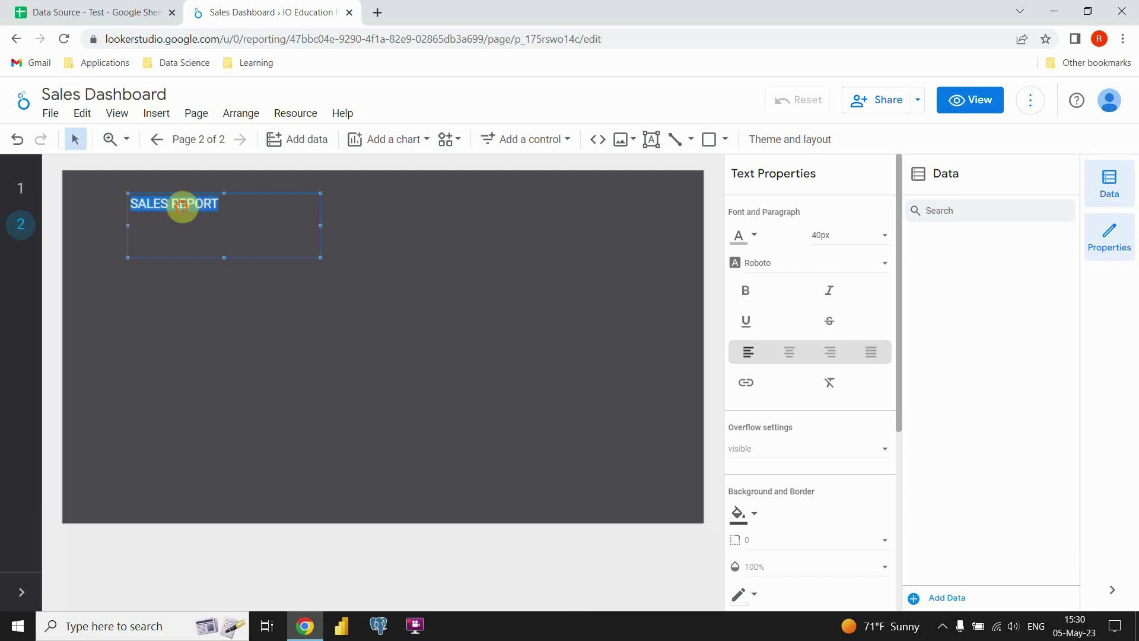
{"action": "left_click", "coordinate": [878, 239]}
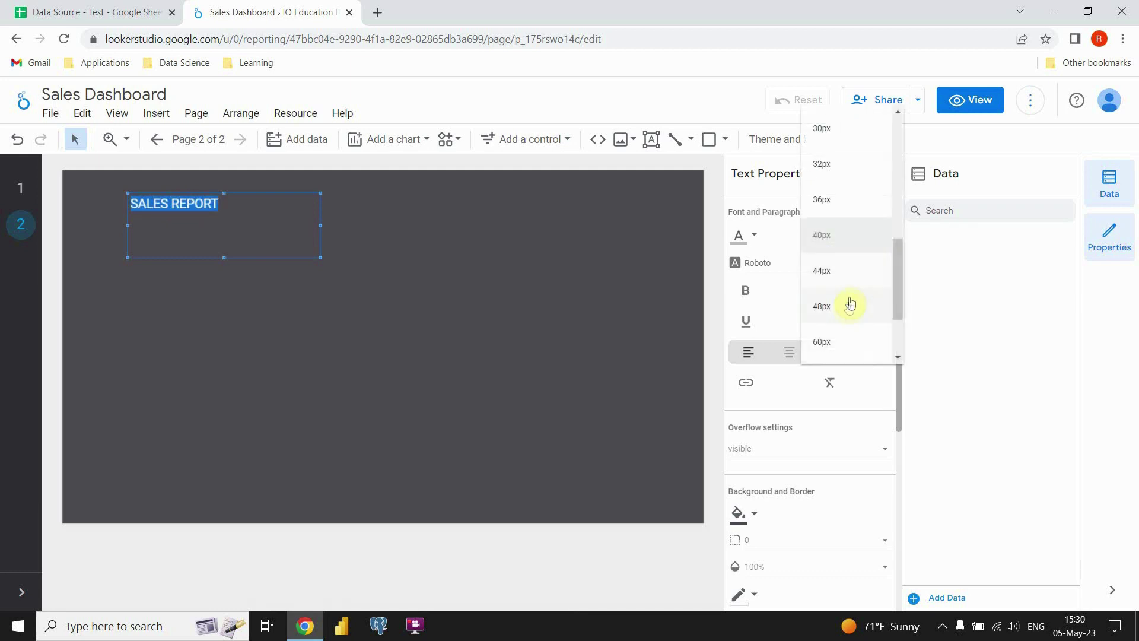
{"action": "left_click", "coordinate": [829, 305]}
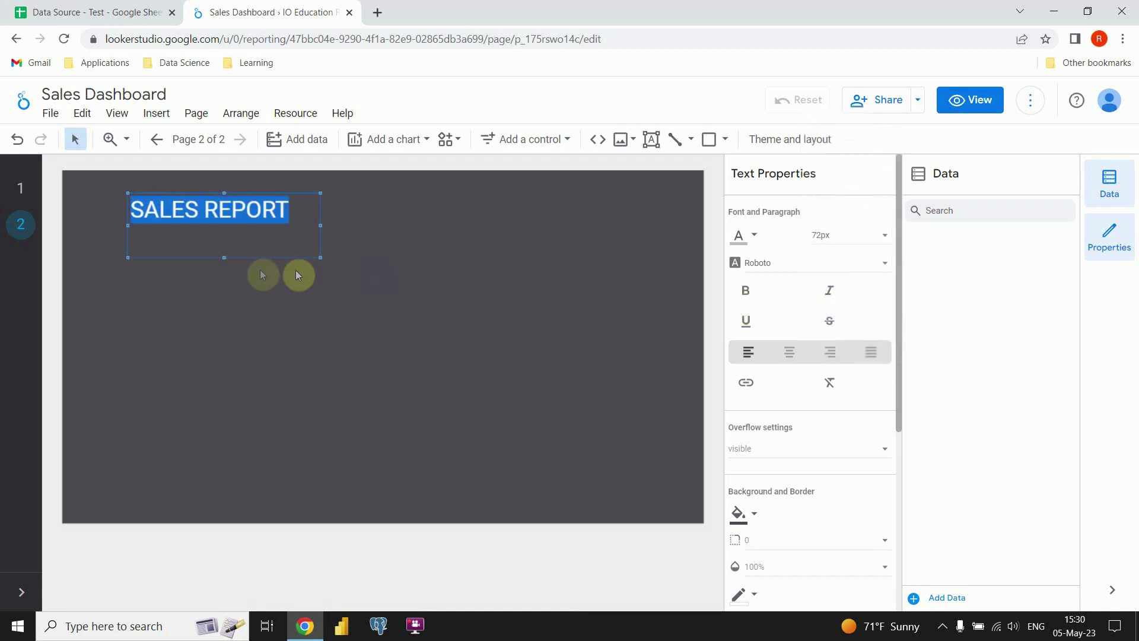
{"action": "left_click", "coordinate": [880, 237]}
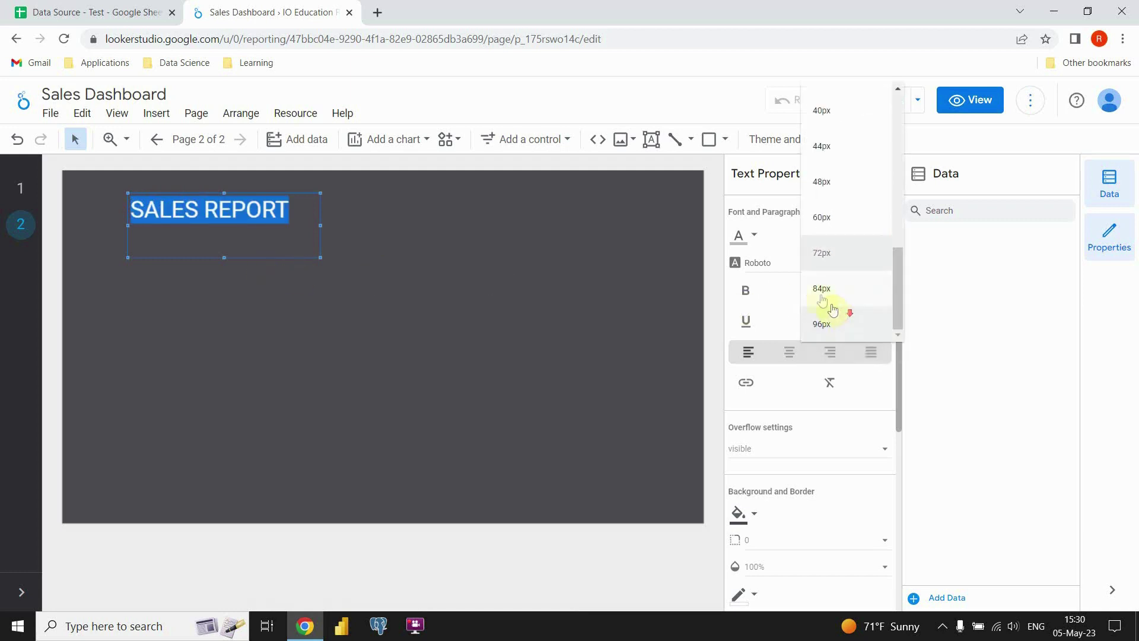
{"action": "left_click", "coordinate": [826, 292]}
Reduce the title box's height to fit the text and move it into the page's upper-left corner.
{"action": "left_click_drag", "start_coordinate": [224, 259], "coordinate": [230, 230]}
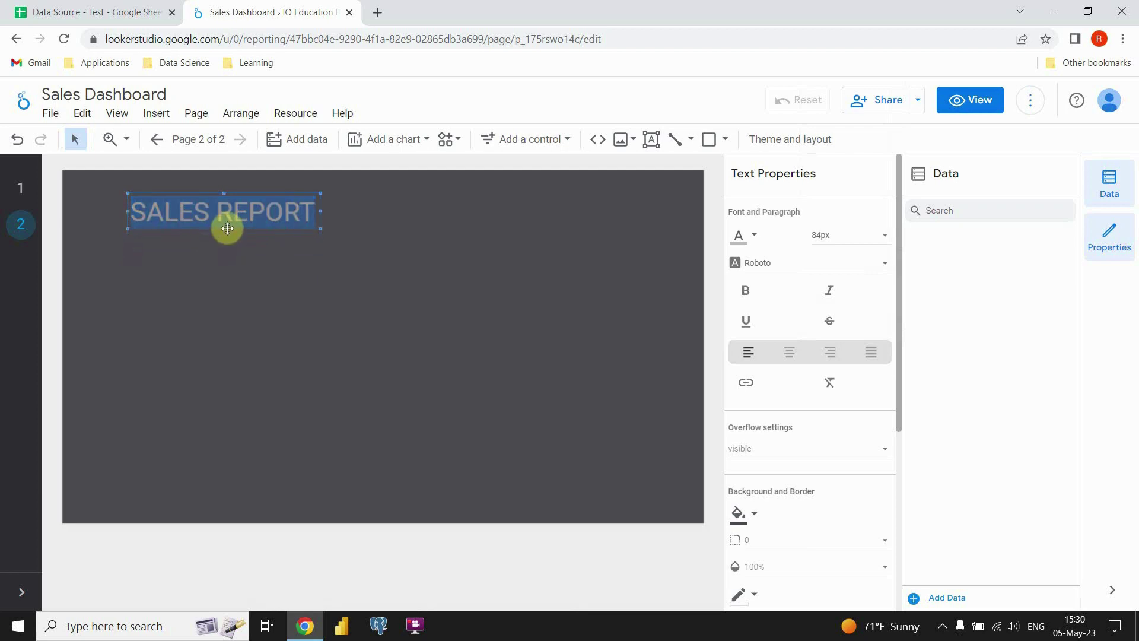
{"action": "left_click", "coordinate": [376, 235]}
{"action": "left_click", "coordinate": [292, 196]}
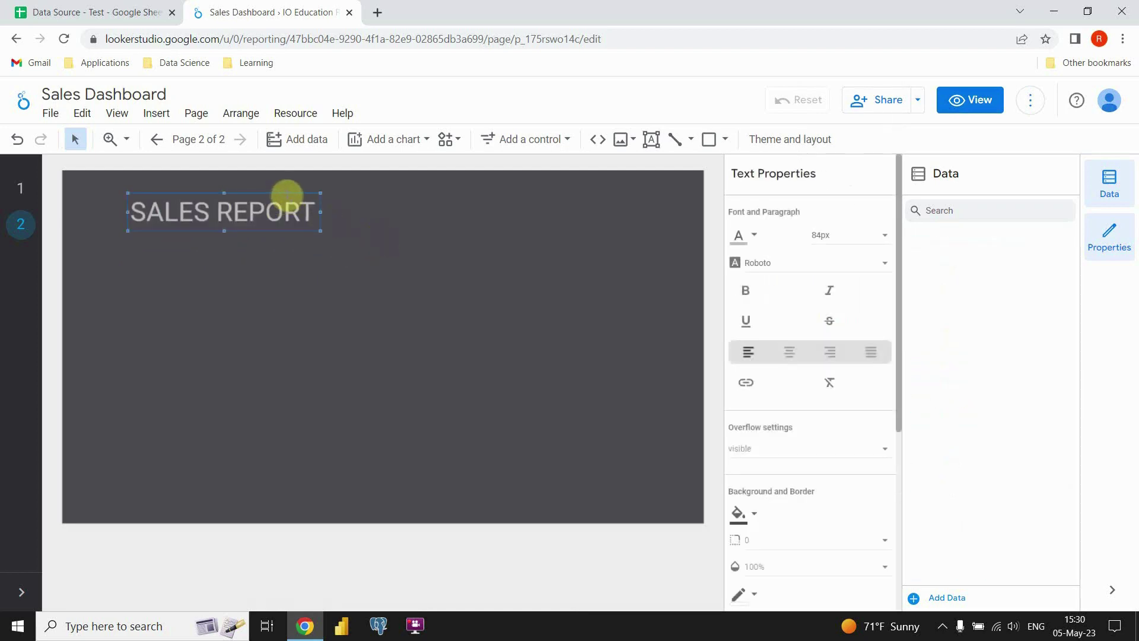
{"action": "left_click_drag", "start_coordinate": [288, 193], "coordinate": [226, 172]}
{"action": "left_click", "coordinate": [343, 220]}
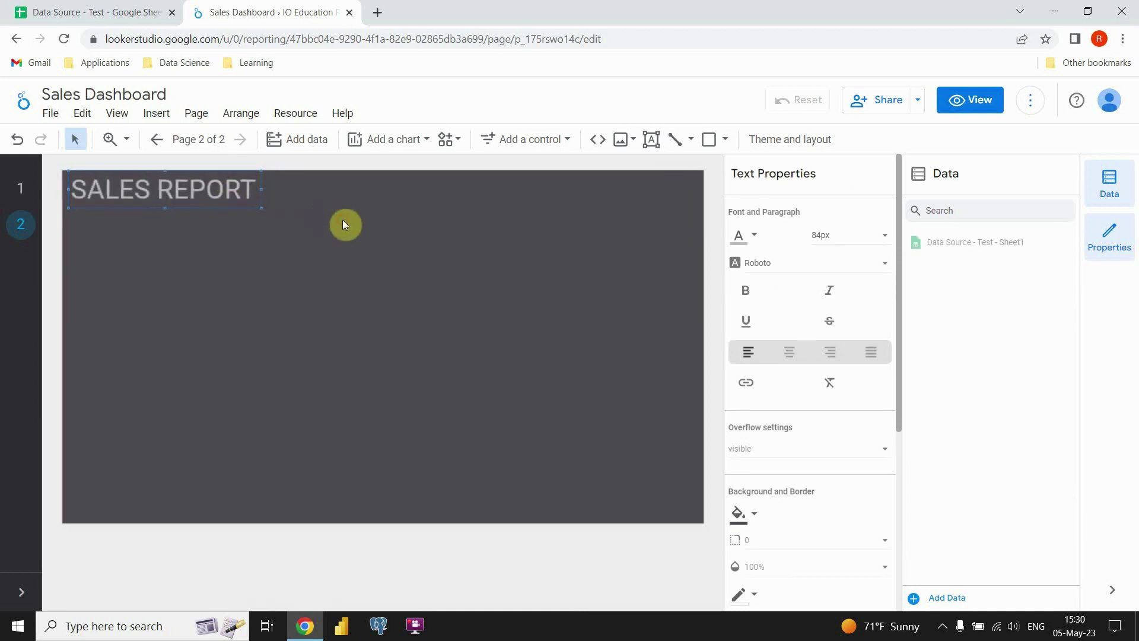
Draw a line across the full page width just below the title and nudge it slightly down.
{"action": "left_click", "coordinate": [676, 143]}
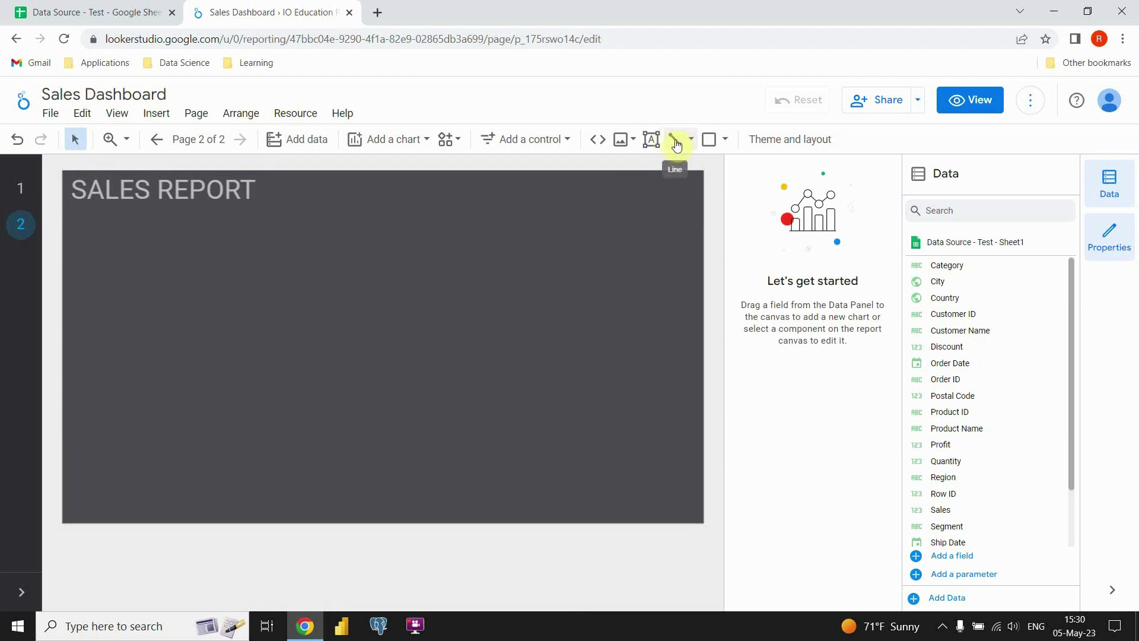
{"action": "left_click", "coordinate": [676, 143]}
{"action": "mouse_move", "coordinate": [142, 232]}
{"action": "left_mouse_down"}
{"action": "mouse_move", "coordinate": [152, 242]}
{"action": "mouse_move", "coordinate": [348, 247]}
{"action": "mouse_move", "coordinate": [352, 234]}
{"action": "mouse_move", "coordinate": [219, 204]}
{"action": "mouse_move", "coordinate": [353, 202]}
{"action": "mouse_move", "coordinate": [473, 218]}
{"action": "mouse_move", "coordinate": [703, 203]}
{"action": "left_mouse_up"}
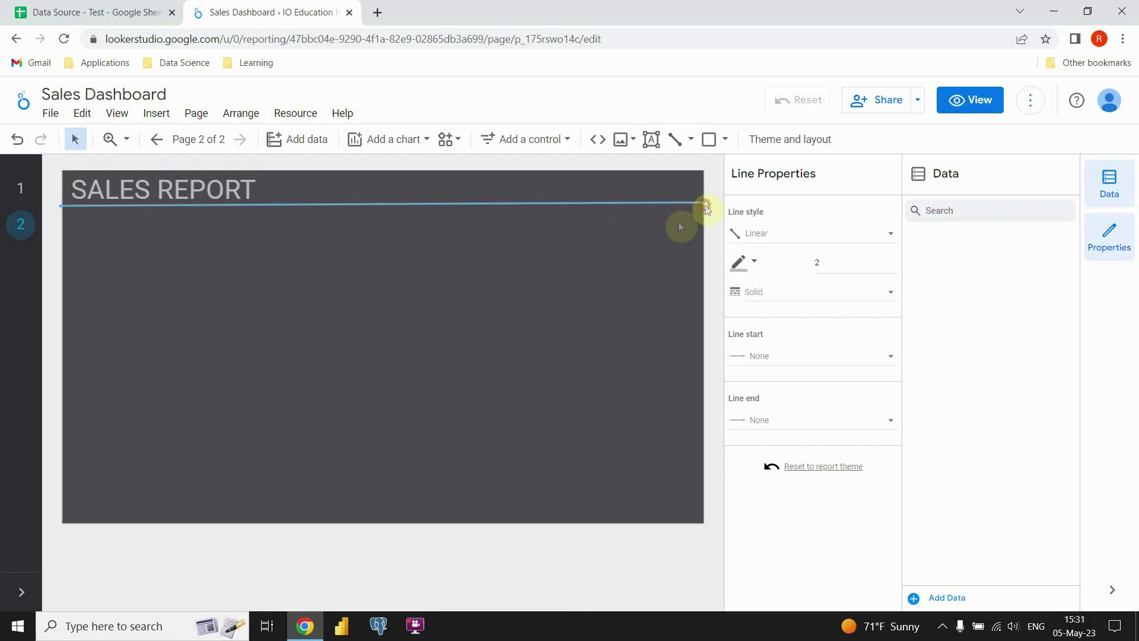
{"action": "left_click", "coordinate": [393, 216]}
{"action": "left_click", "coordinate": [314, 202]}
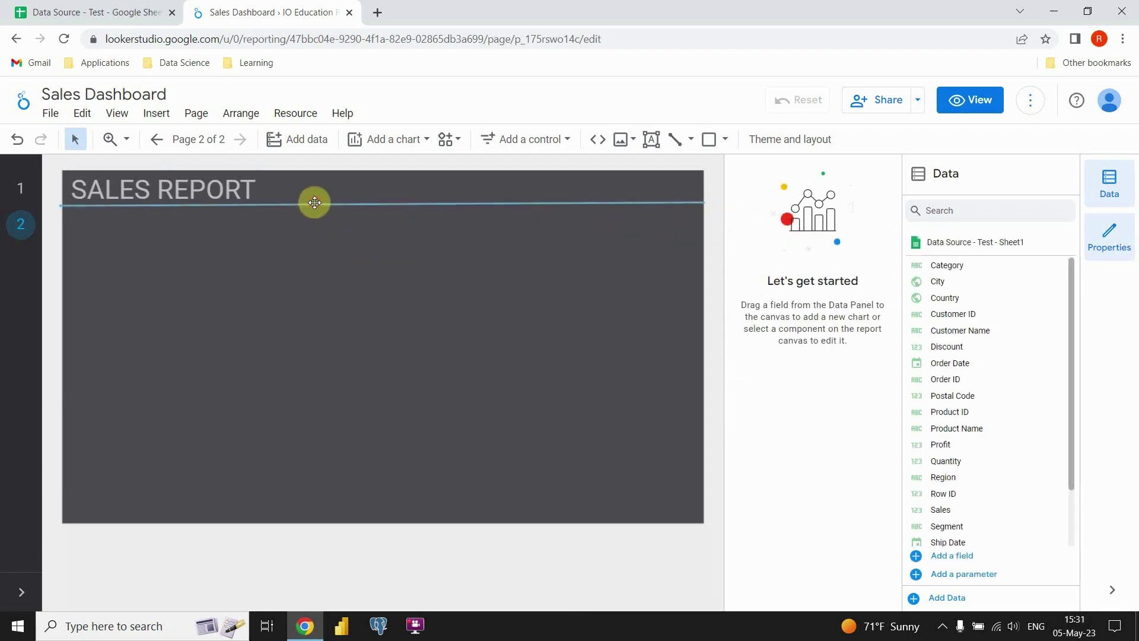
{"action": "left_click_drag", "start_coordinate": [315, 203], "coordinate": [317, 207]}
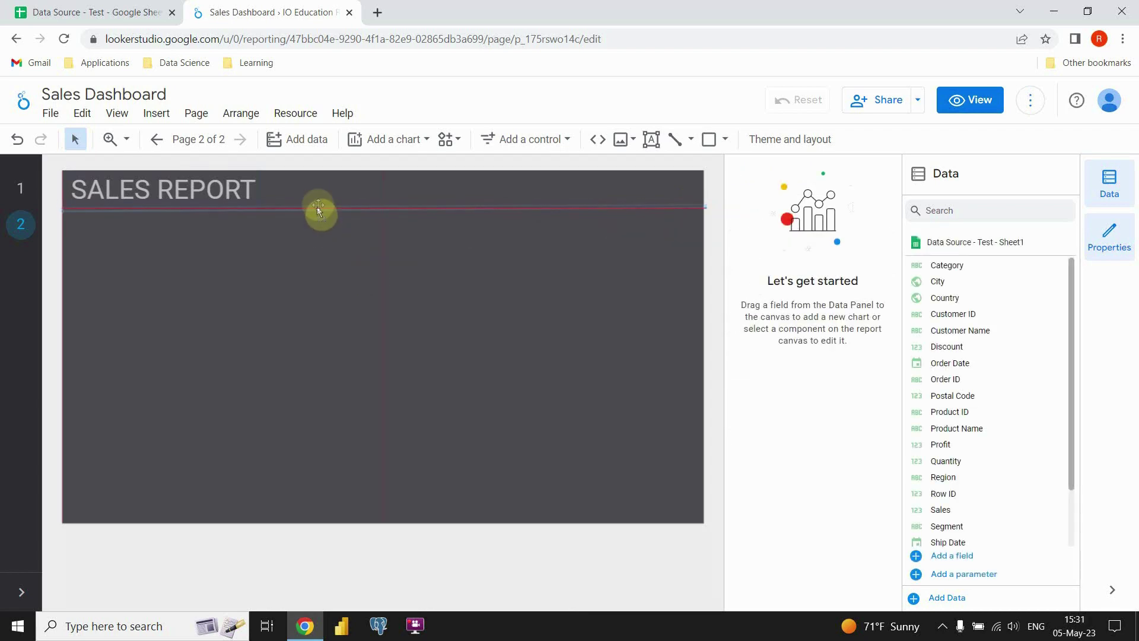
{"action": "left_click", "coordinate": [458, 274]}
Change the SALES REPORT title's font to Montserrat and widen its text box so the title fits on one line.
{"action": "left_click", "coordinate": [1110, 235]}
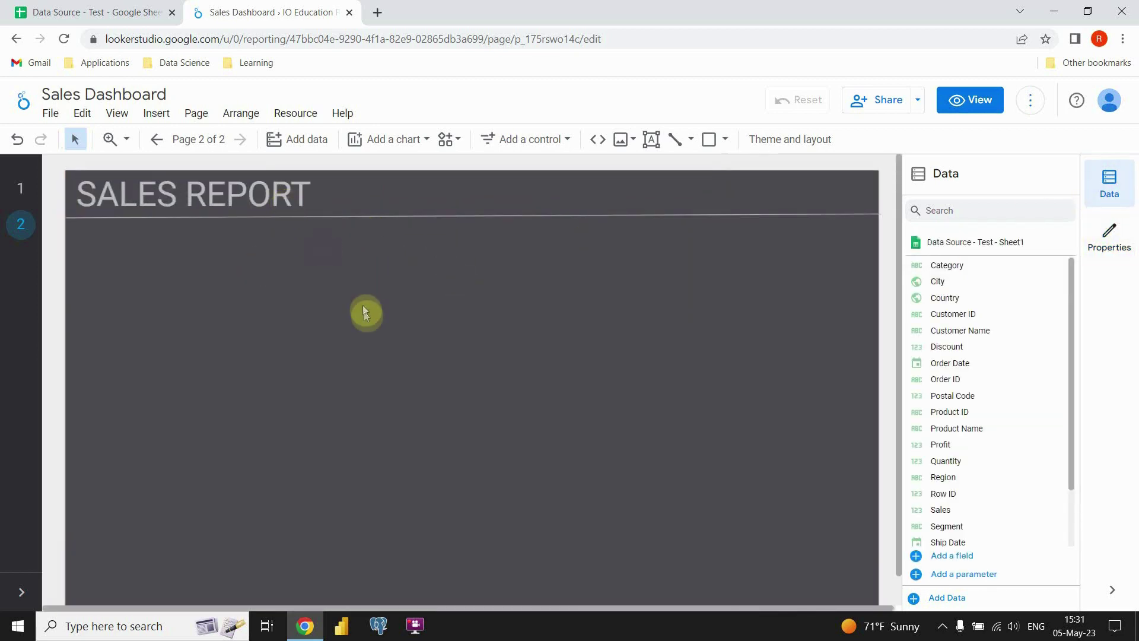
{"action": "left_click", "coordinate": [311, 197]}
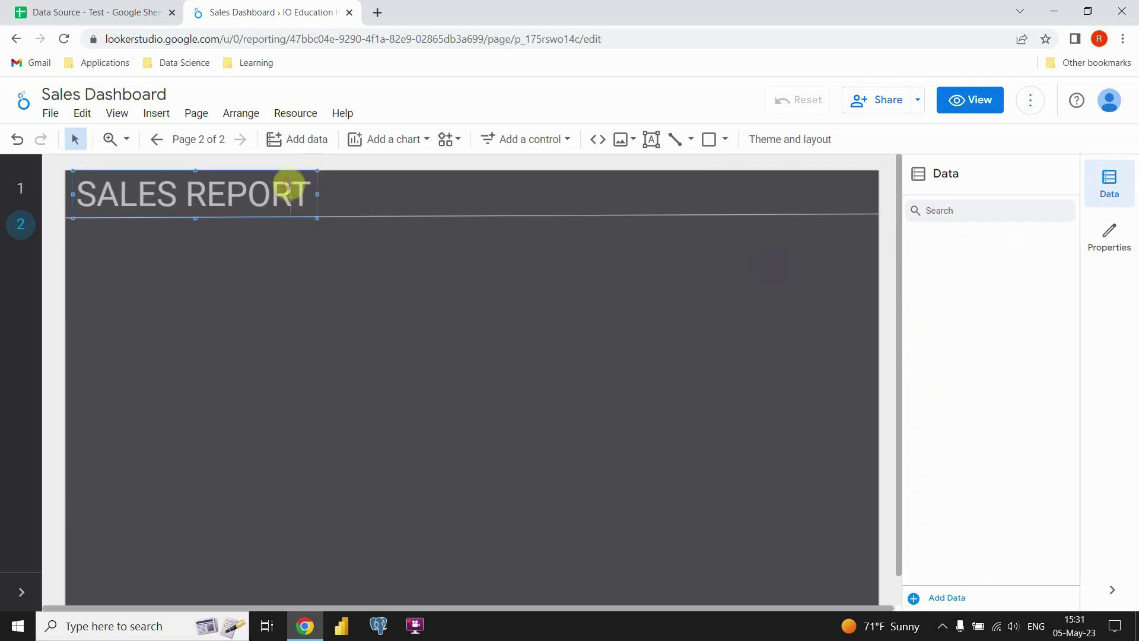
{"action": "double_click", "coordinate": [290, 185]}
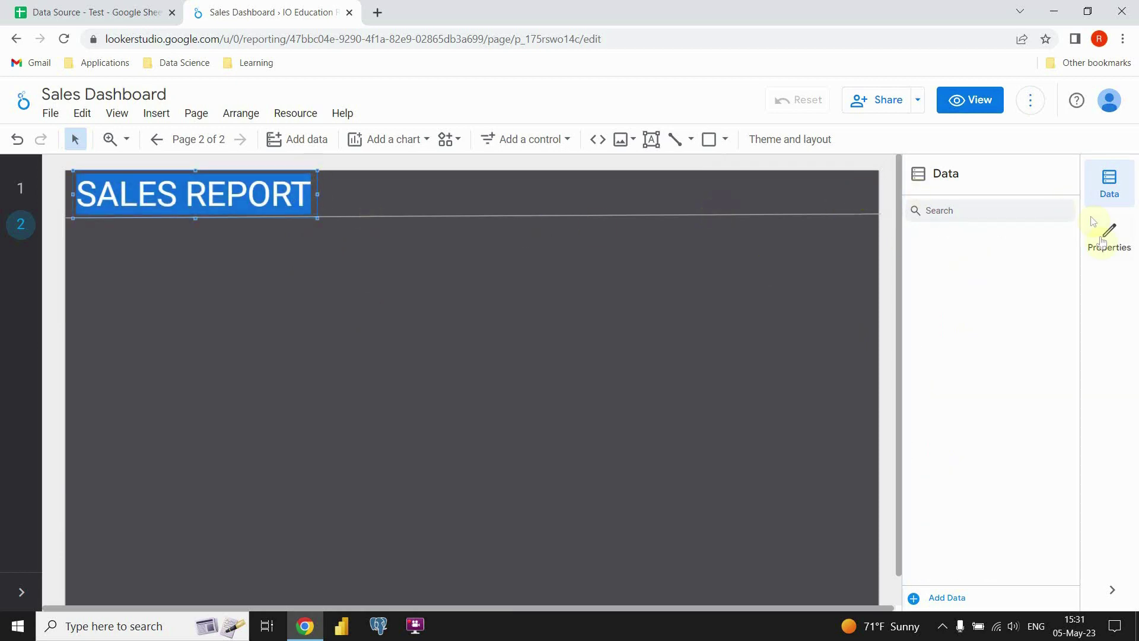
{"action": "left_click", "coordinate": [1105, 239]}
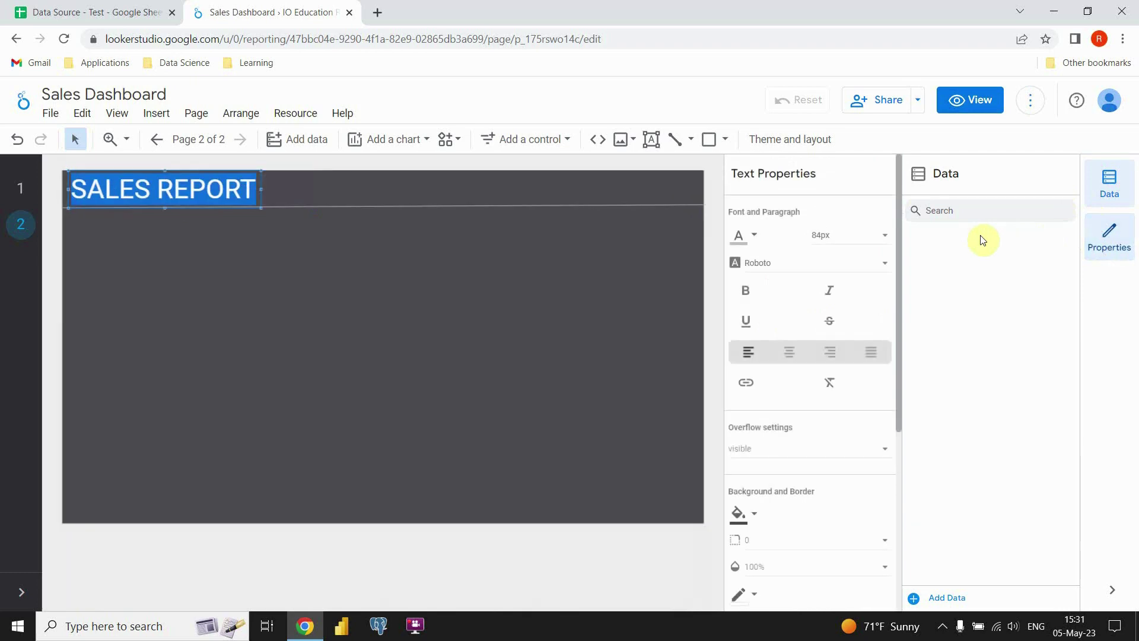
{"action": "left_click", "coordinate": [774, 267]}
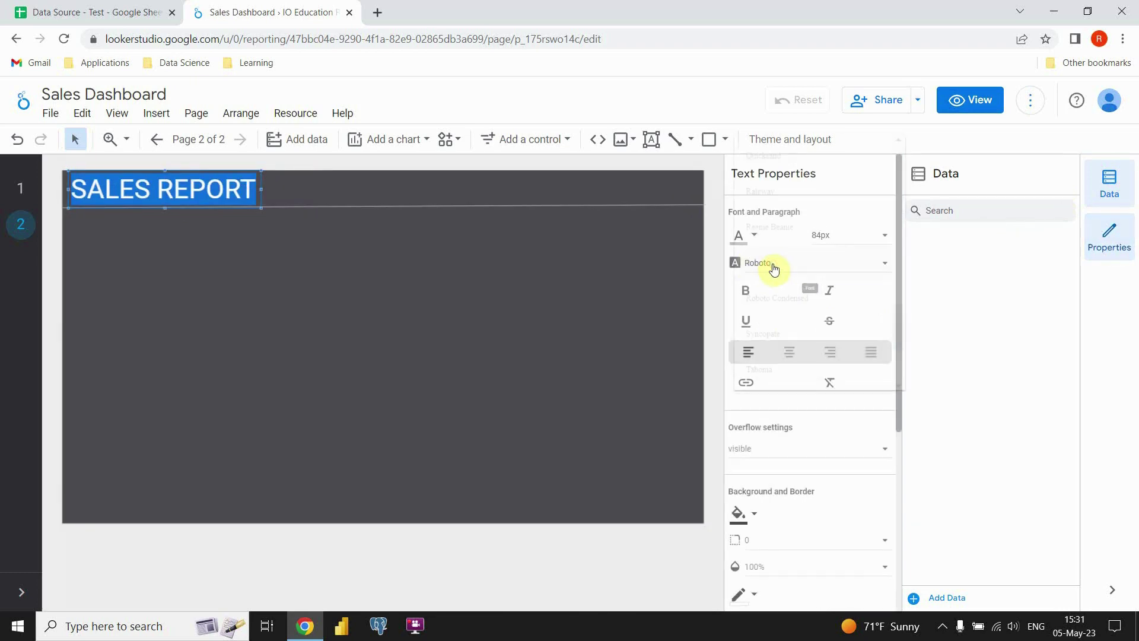
{"action": "scroll", "coordinate": [775, 269], "scroll_direction": "up", "scroll_amount": 5}
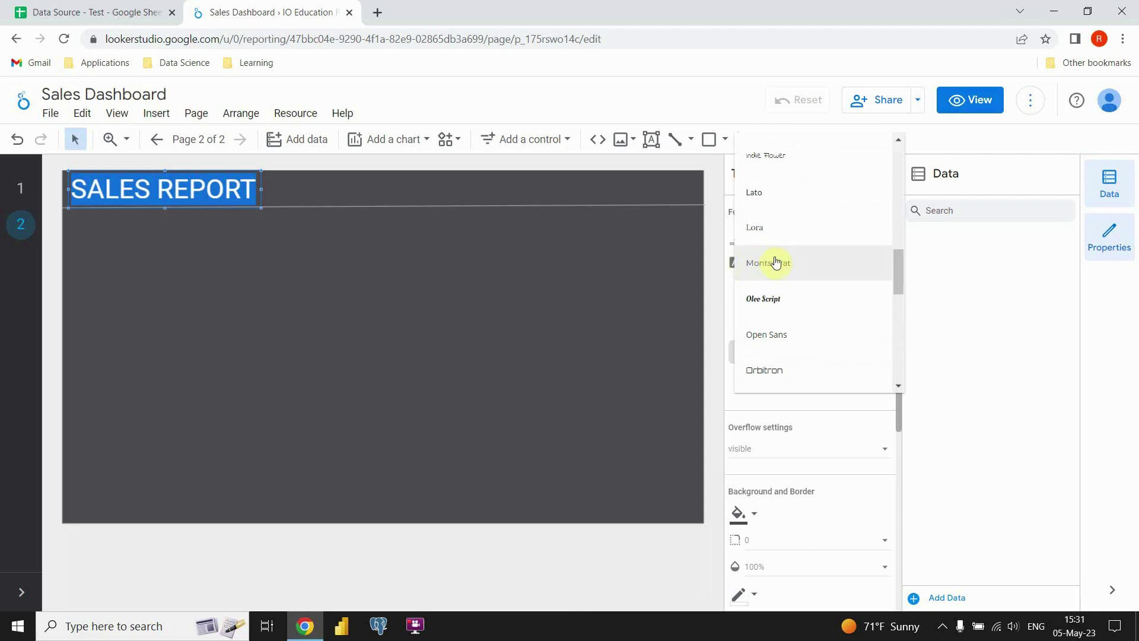
{"action": "left_click", "coordinate": [775, 262]}
{"action": "left_click_drag", "start_coordinate": [260, 190], "coordinate": [318, 191]}
{"action": "left_click", "coordinate": [284, 275]}
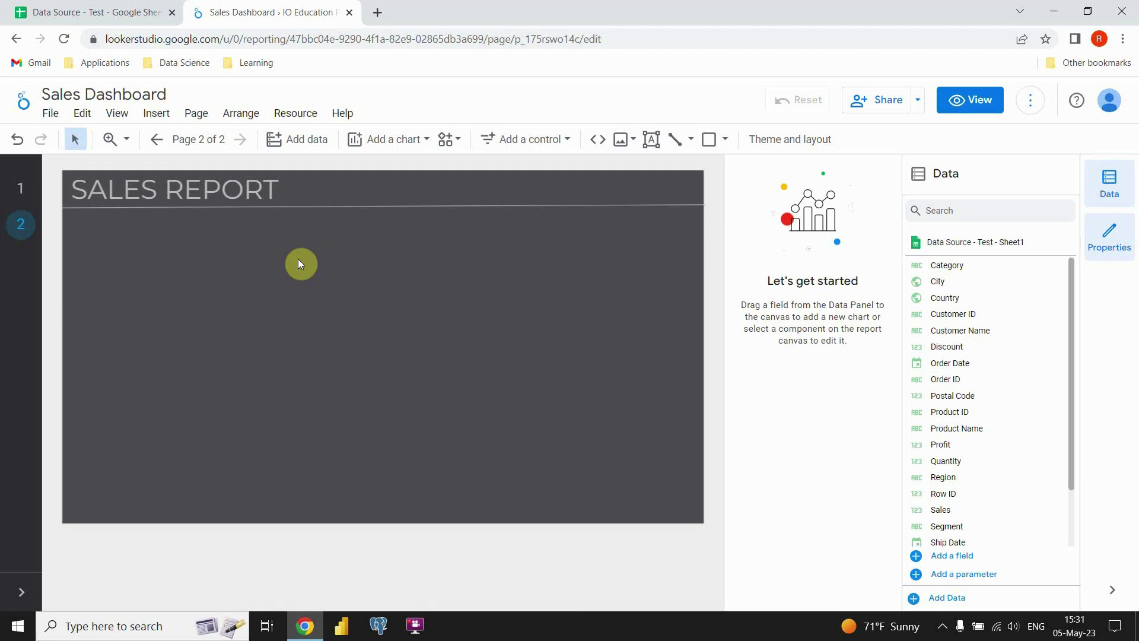
Review the scorecards on page 1, and add a Total-style scorecard below the title on page 2.
{"action": "left_click", "coordinate": [21, 191]}
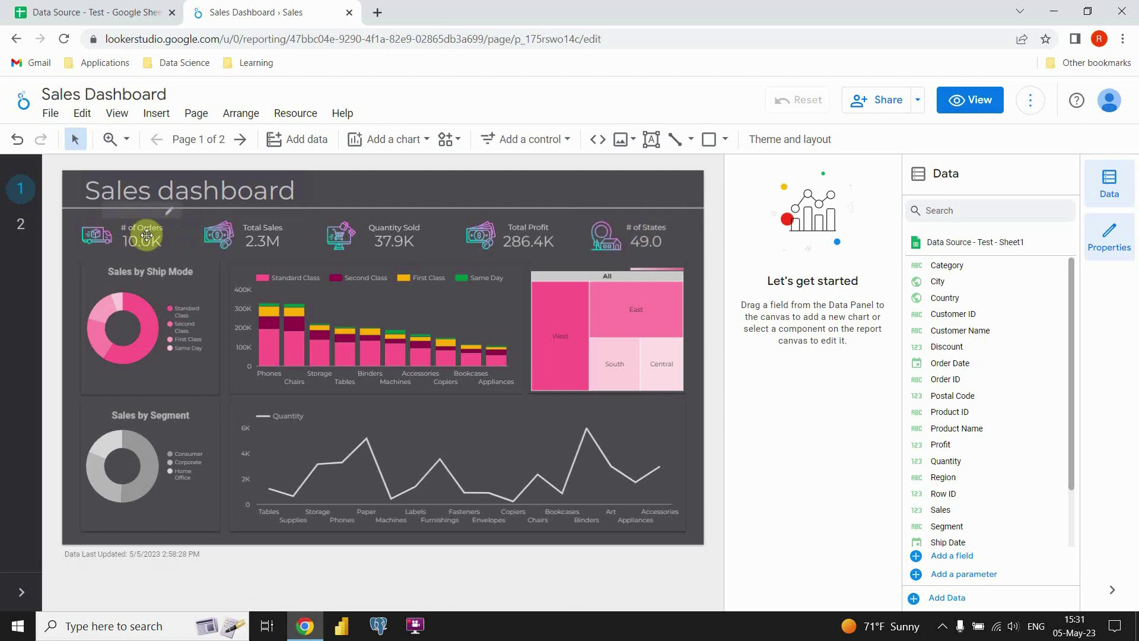
{"action": "left_click", "coordinate": [22, 225]}
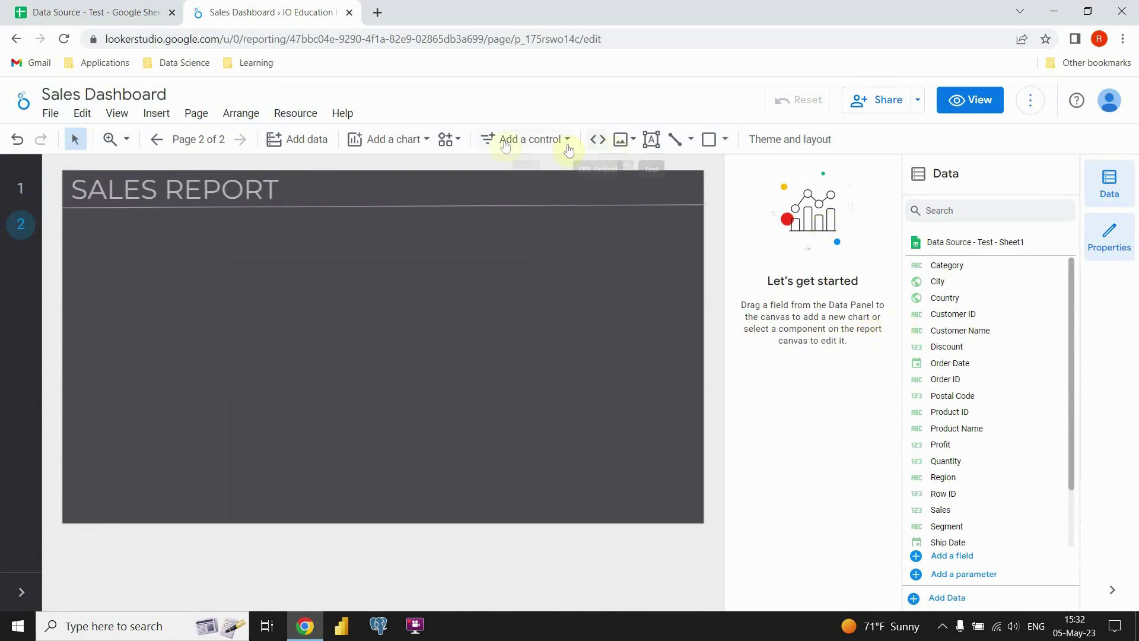
{"action": "left_click", "coordinate": [399, 140]}
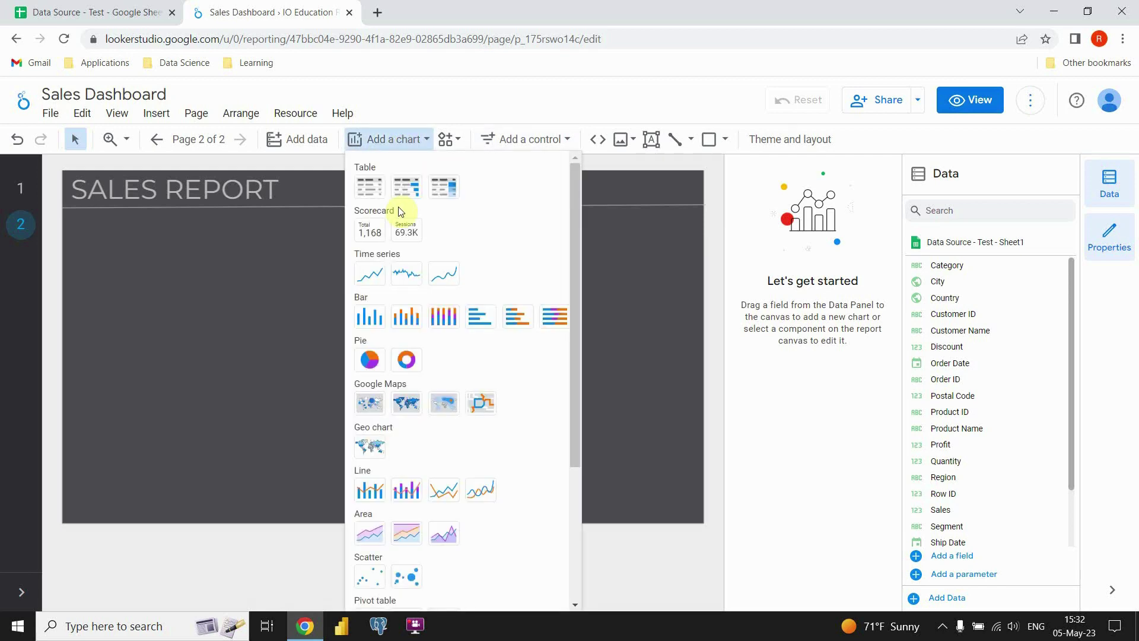
{"action": "left_click", "coordinate": [371, 234]}
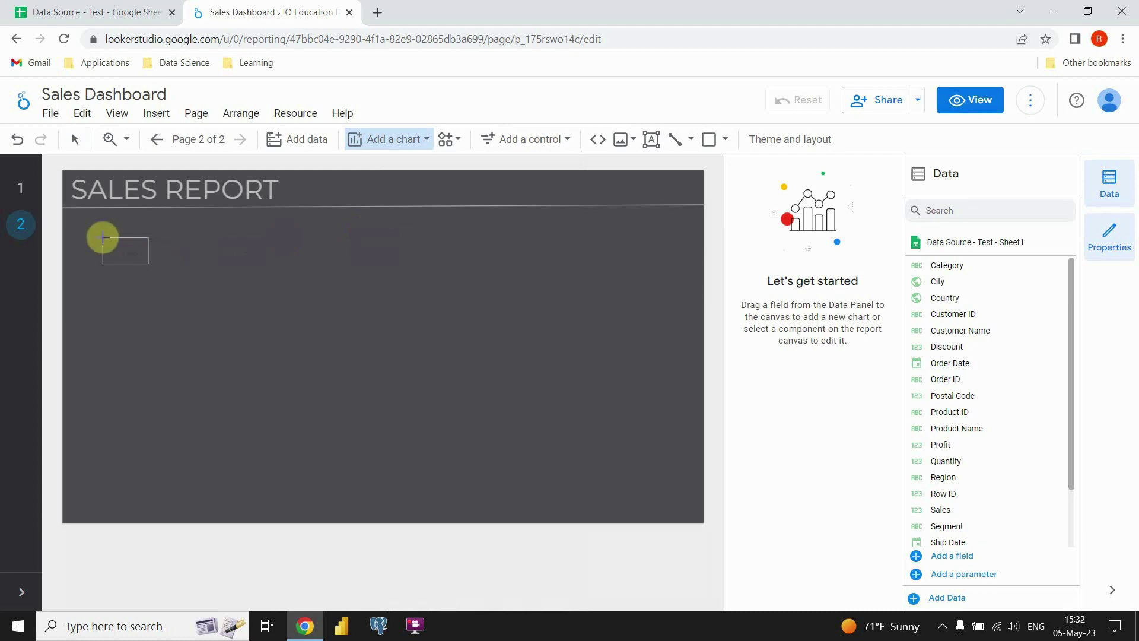
{"action": "left_click", "coordinate": [103, 234]}
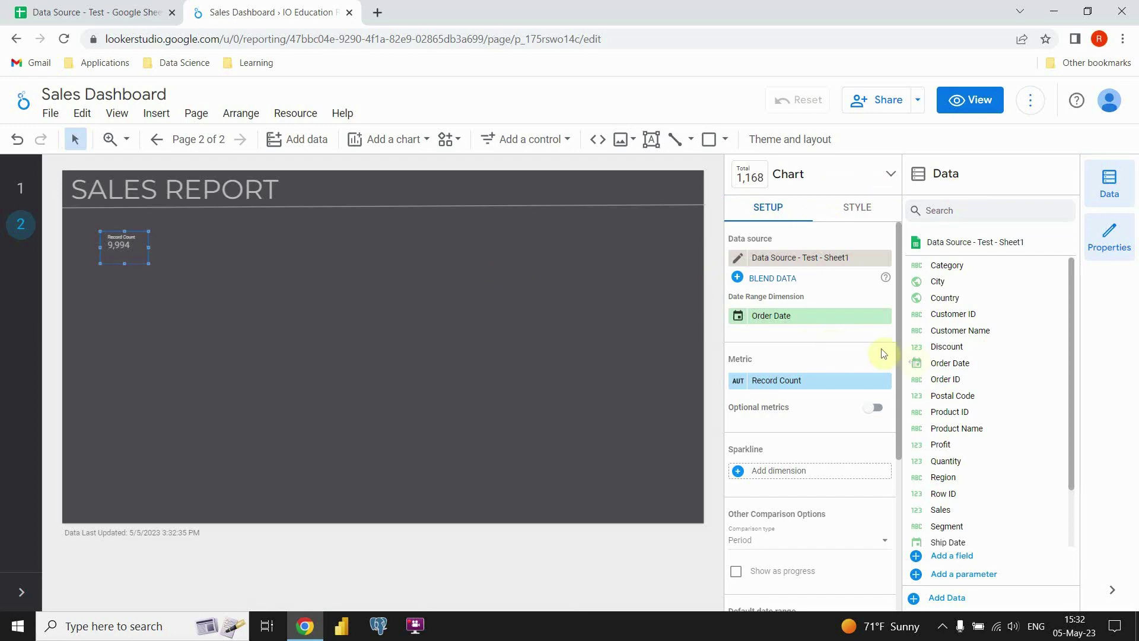
Replace the scorecard's metric with Order ID and set its aggregation to Count.
{"action": "left_click_drag", "start_coordinate": [924, 380], "coordinate": [773, 390]}
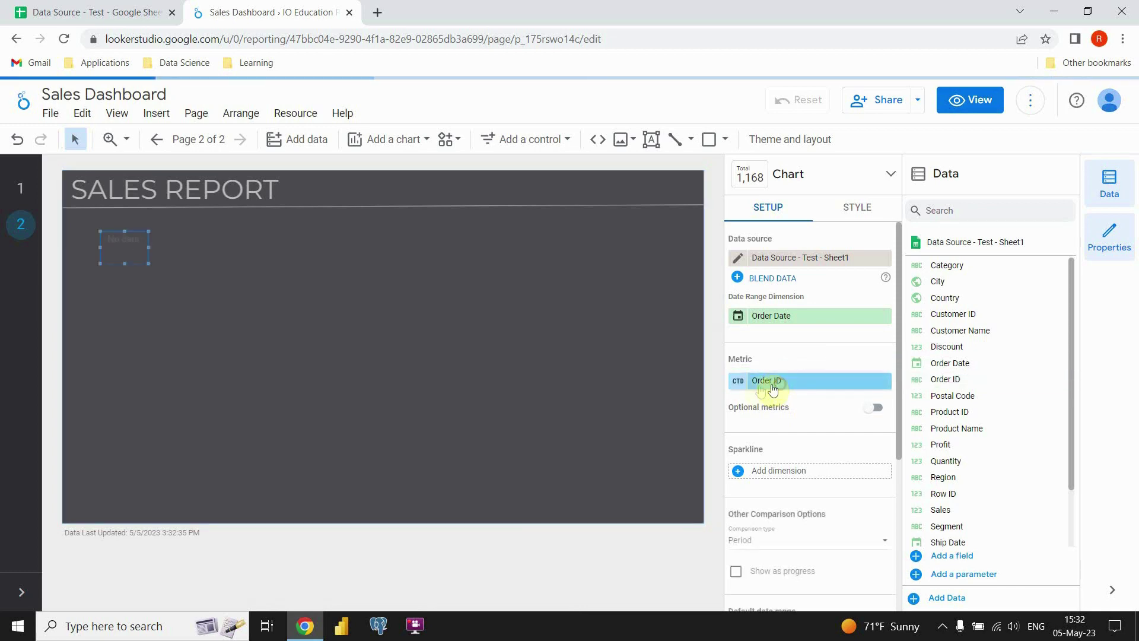
{"action": "left_click", "coordinate": [738, 381]}
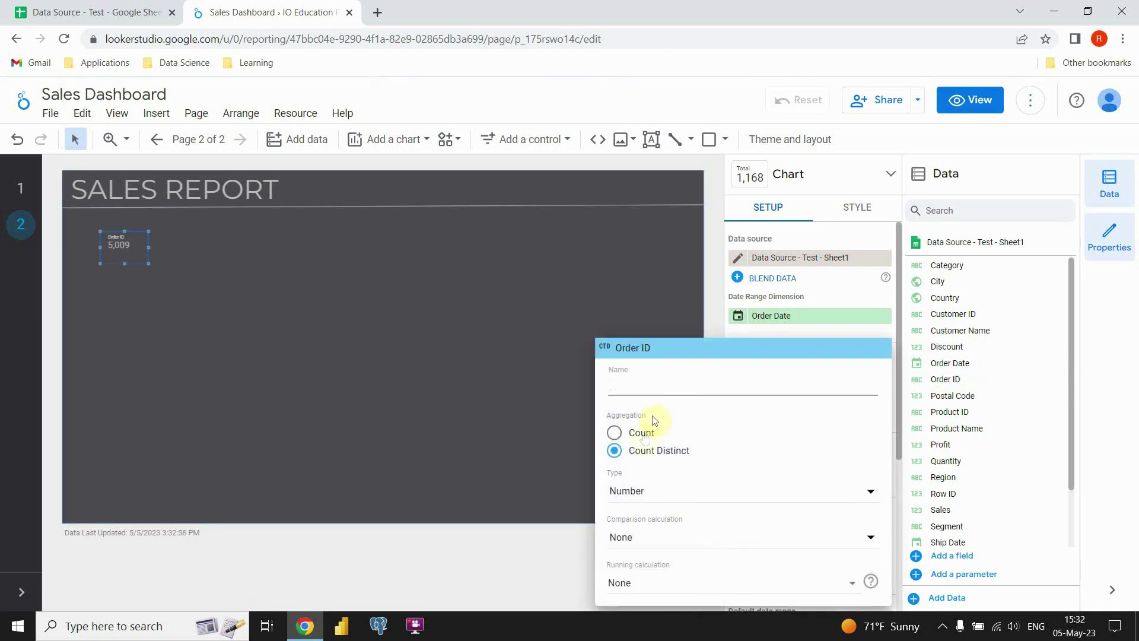
{"action": "left_click", "coordinate": [616, 434]}
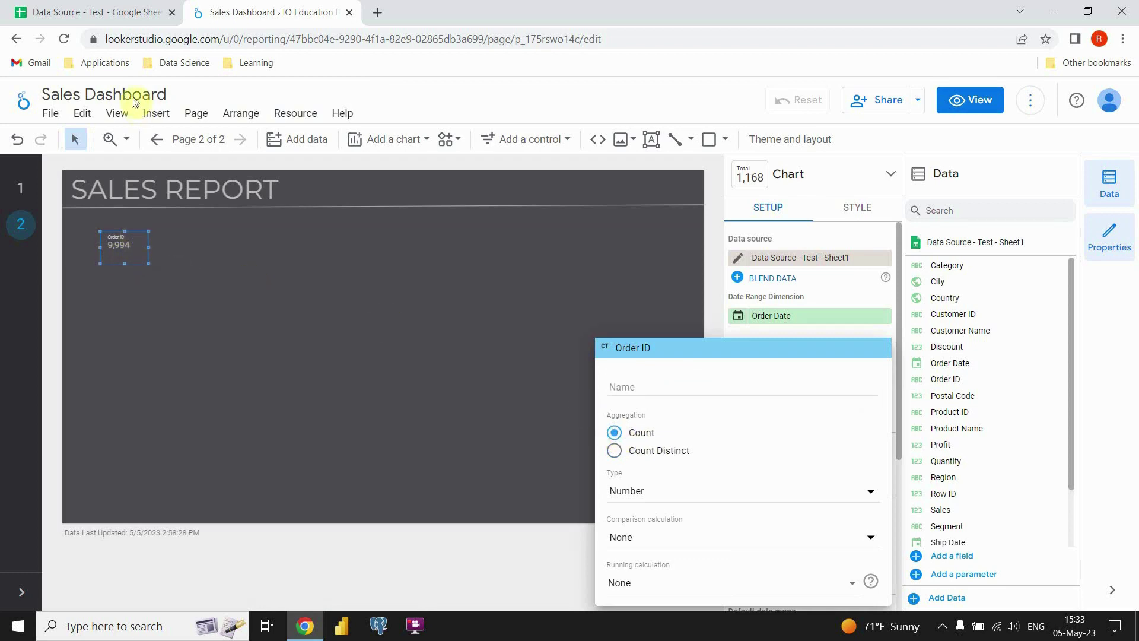
Turn on compact numbers for the Order ID scorecard's primary metric.
{"action": "left_click", "coordinate": [20, 189]}
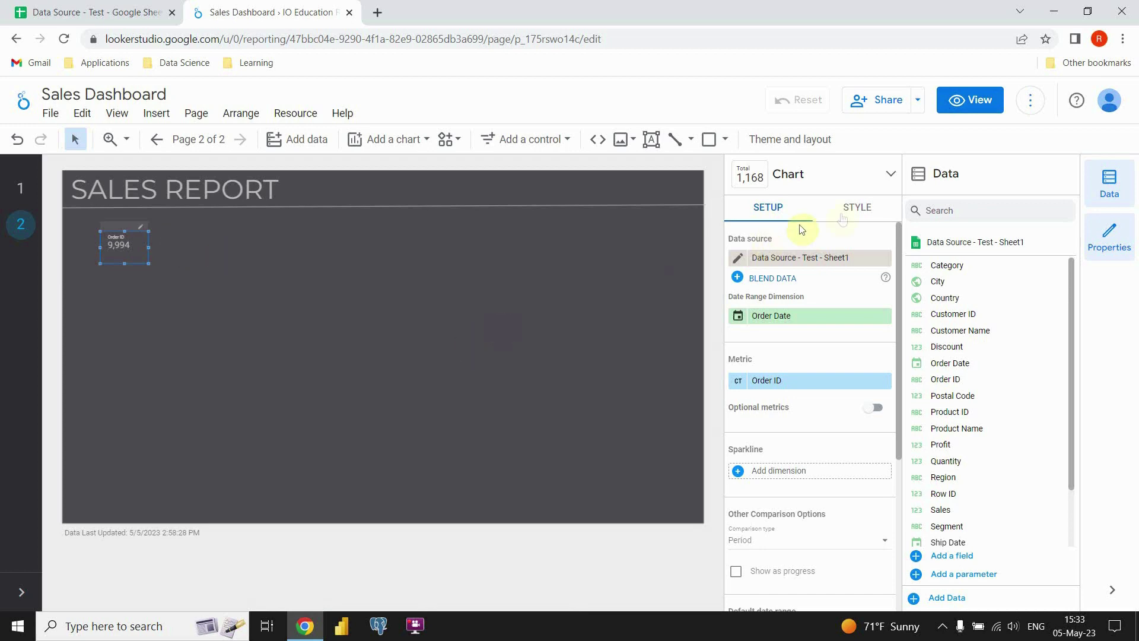
{"action": "left_click", "coordinate": [851, 214]}
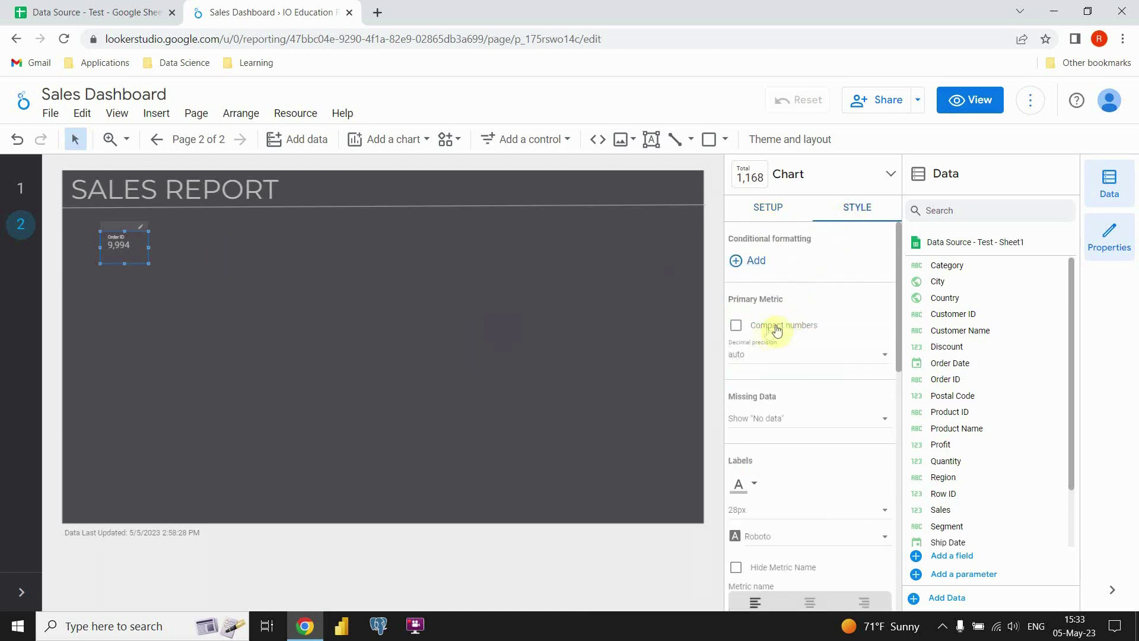
{"action": "left_click", "coordinate": [738, 327]}
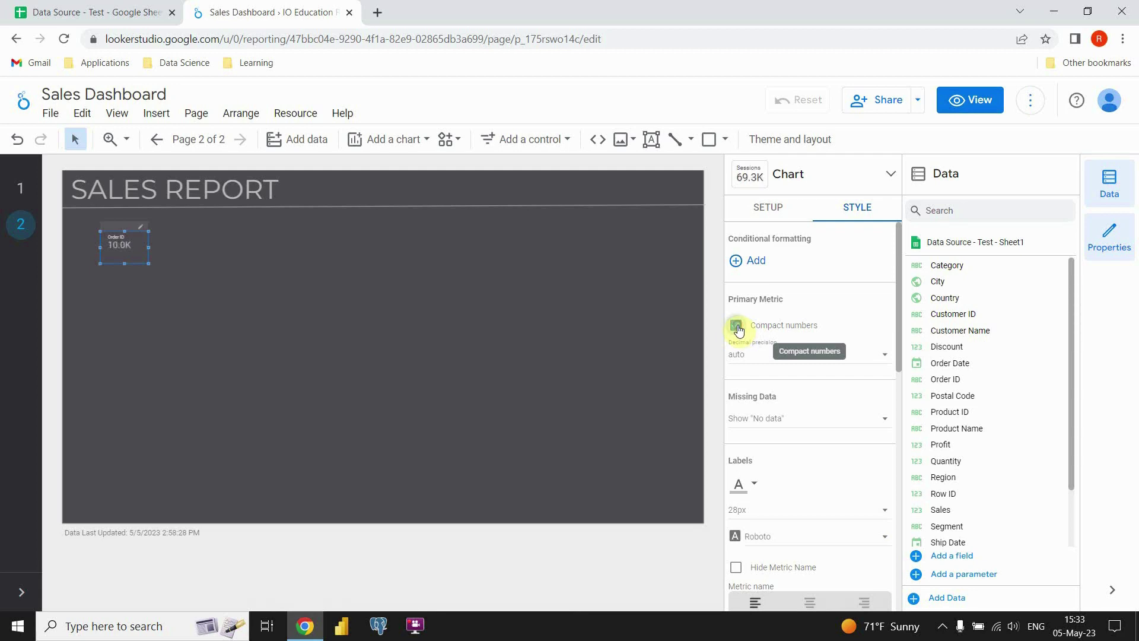
{"action": "left_click", "coordinate": [94, 237]}
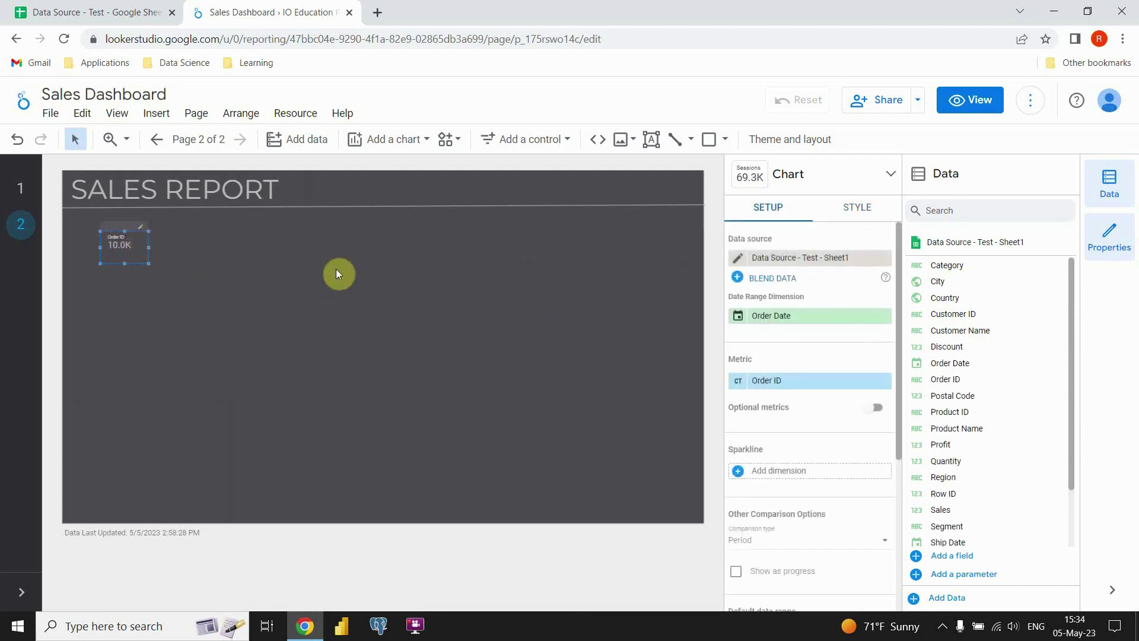
Center-align the Order ID scorecard's metric name, metric value and comparison labels.
{"action": "left_click", "coordinate": [857, 210]}
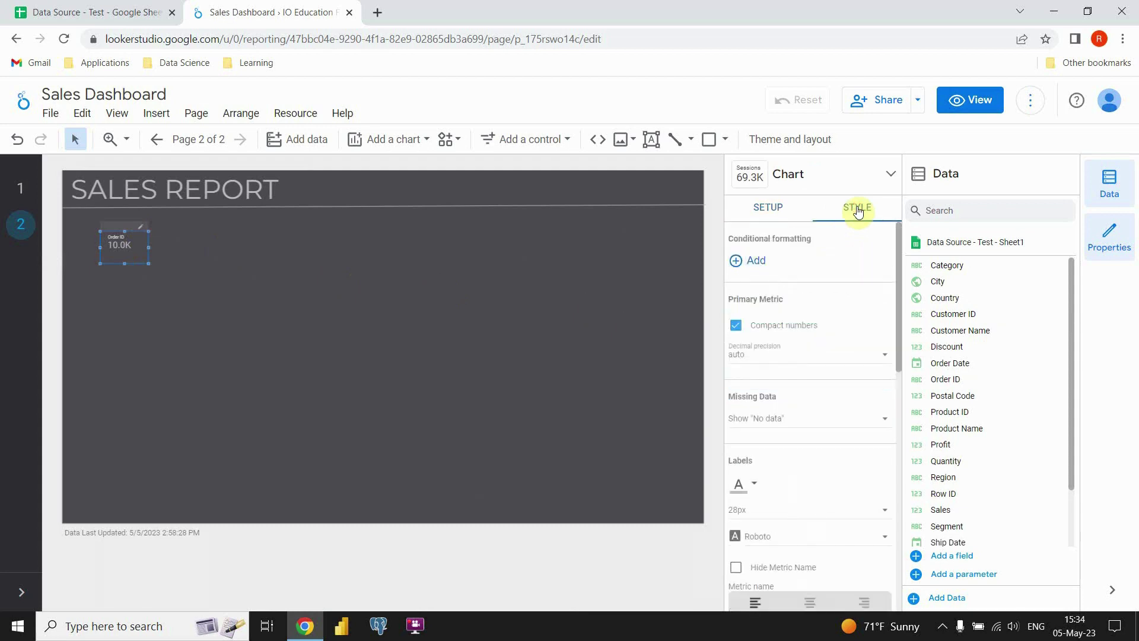
{"action": "scroll", "coordinate": [782, 371], "scroll_direction": "down", "scroll_amount": 2}
{"action": "scroll", "coordinate": [782, 375], "scroll_direction": "down", "scroll_amount": 2}
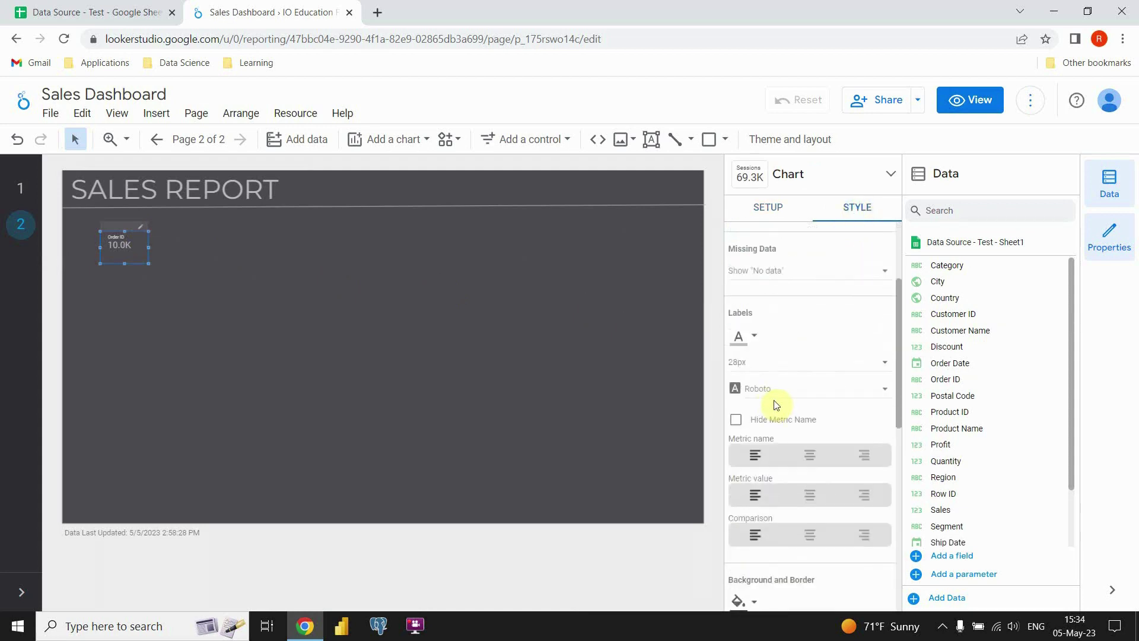
{"action": "left_click", "coordinate": [809, 454]}
{"action": "left_click", "coordinate": [812, 496]}
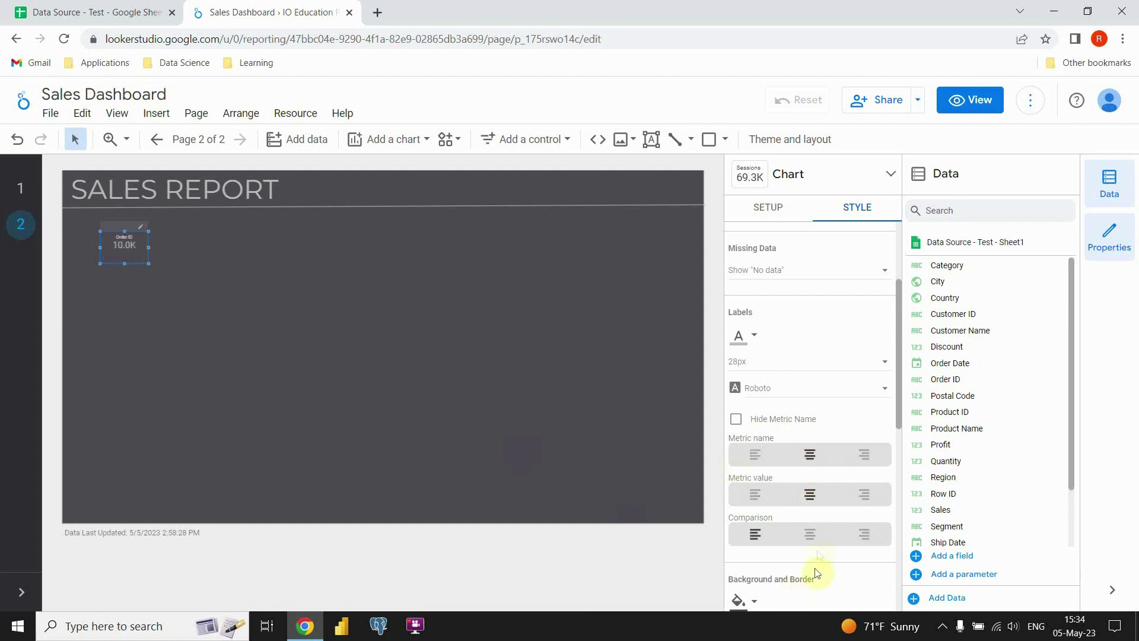
{"action": "left_click", "coordinate": [474, 403]}
Reduce the scorecard's height slightly and set its label font to Montserrat.
{"action": "left_click", "coordinate": [137, 239]}
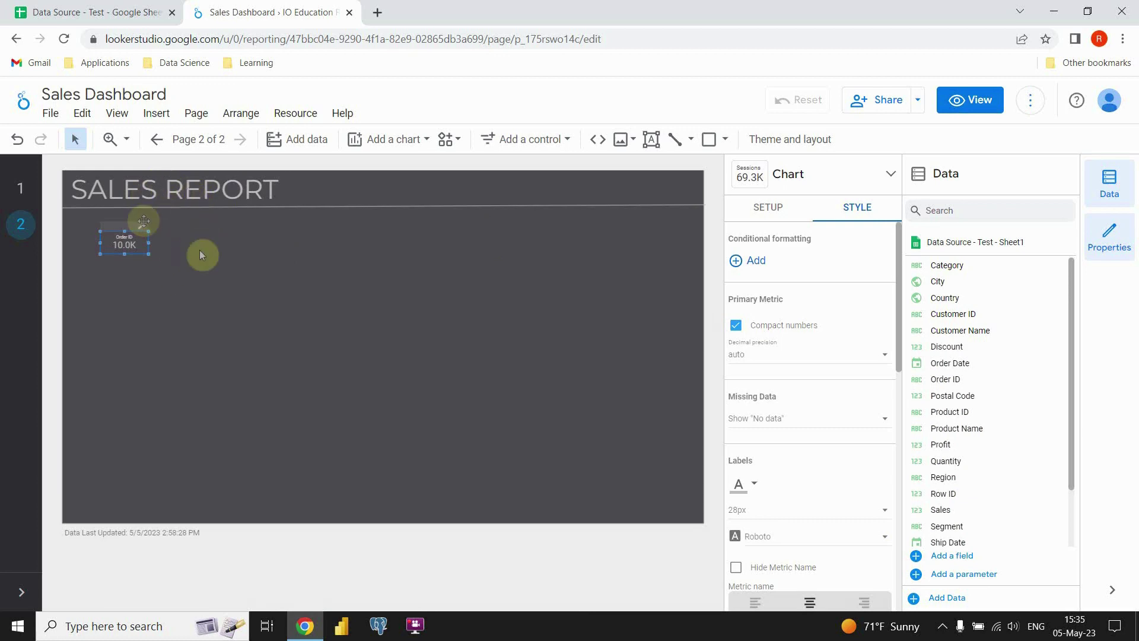
{"action": "scroll", "coordinate": [801, 392], "scroll_direction": "down", "scroll_amount": 2}
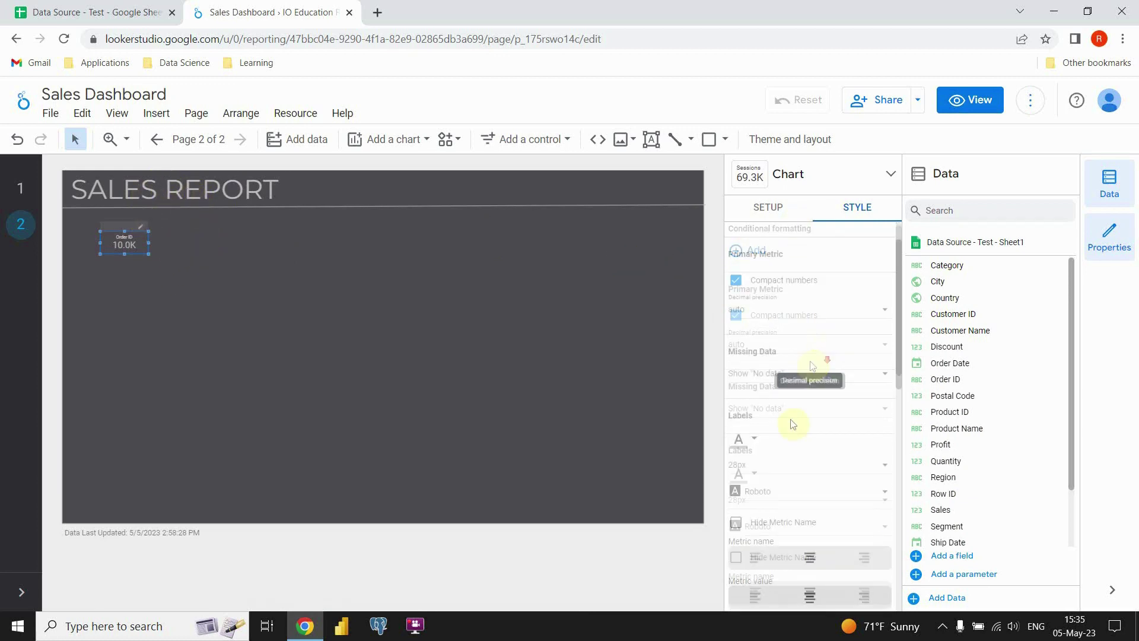
{"action": "left_click", "coordinate": [772, 463]}
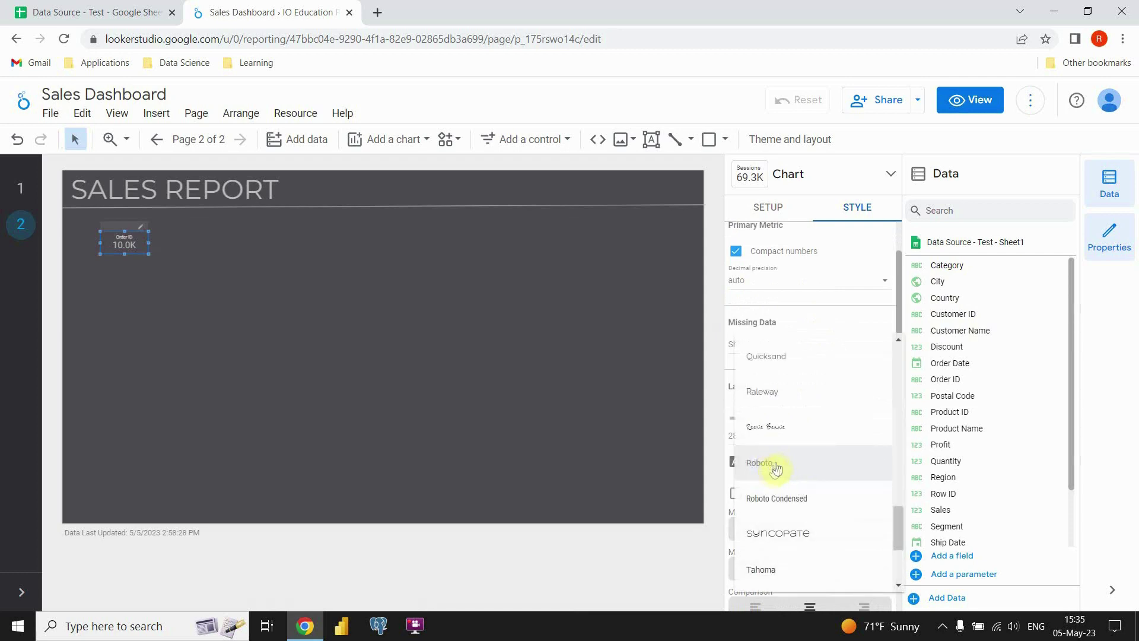
{"action": "scroll", "coordinate": [776, 469], "scroll_direction": "up", "scroll_amount": 3}
{"action": "left_click", "coordinate": [780, 463]}
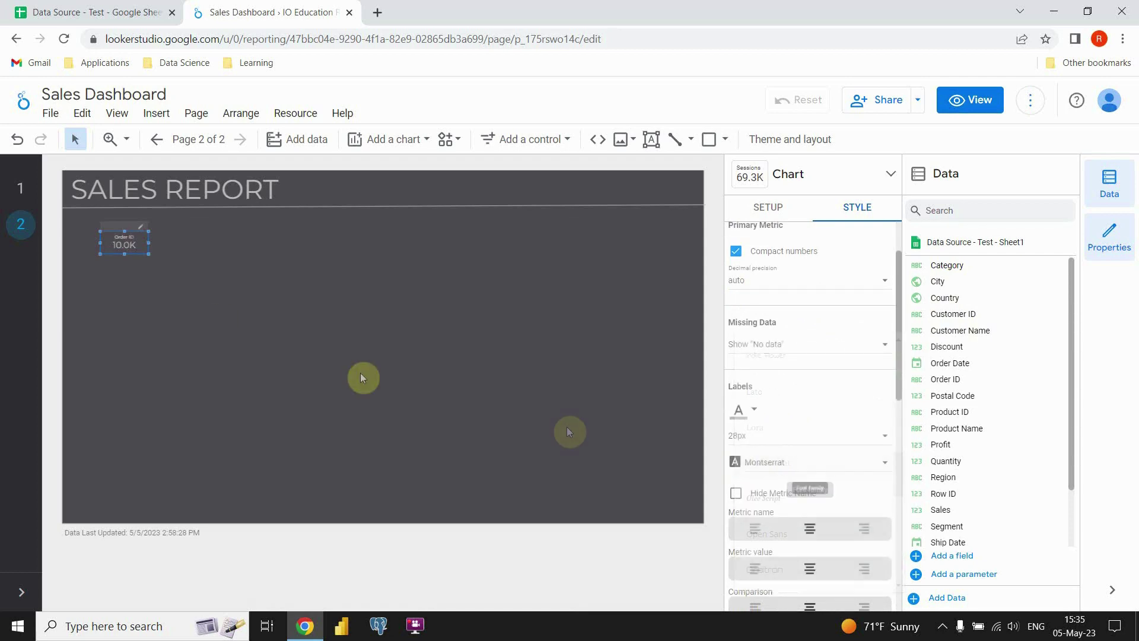
{"action": "left_click", "coordinate": [184, 263]}
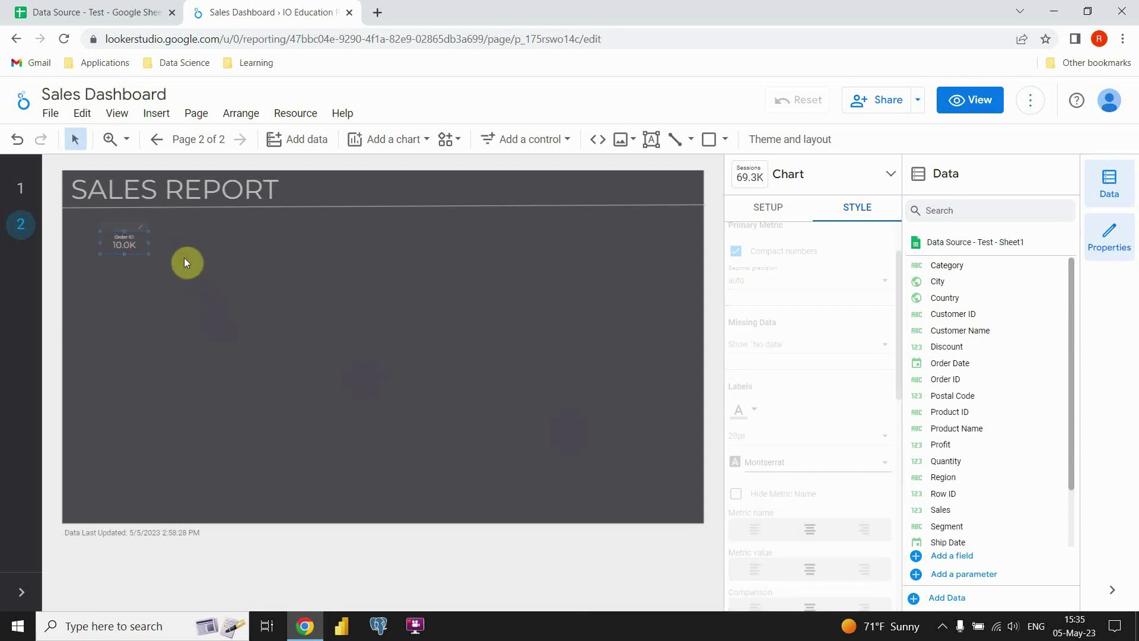
Rename the scorecard's Order ID metric to "# of Orders".
{"action": "left_click", "coordinate": [141, 241]}
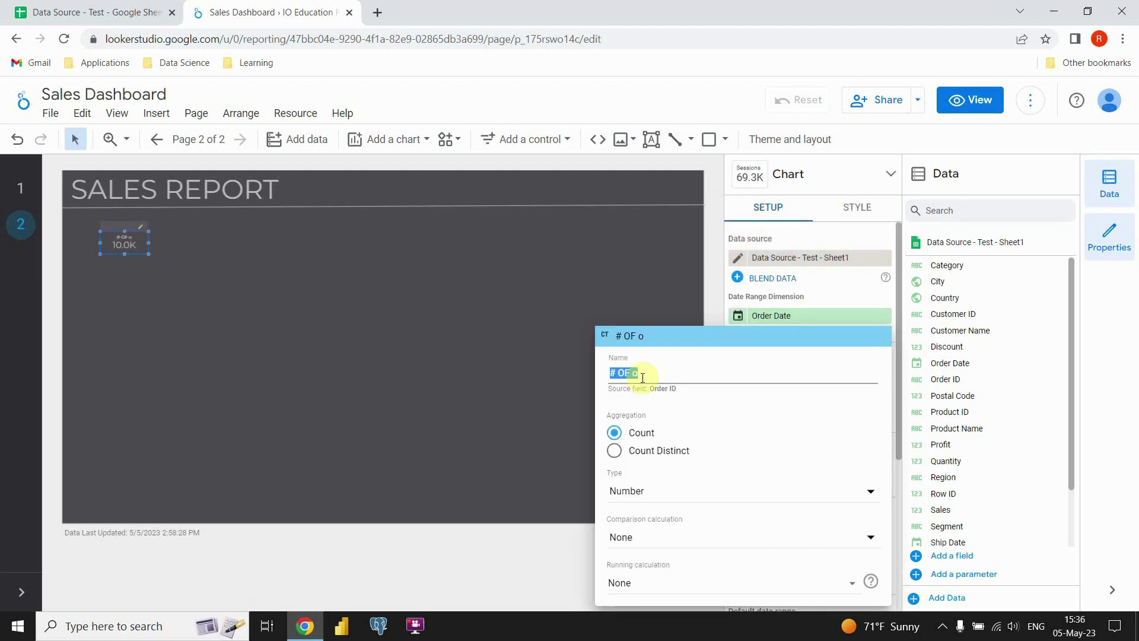
{"action": "type", "text": "# of Orders"}
{"action": "key", "text": "Return"}
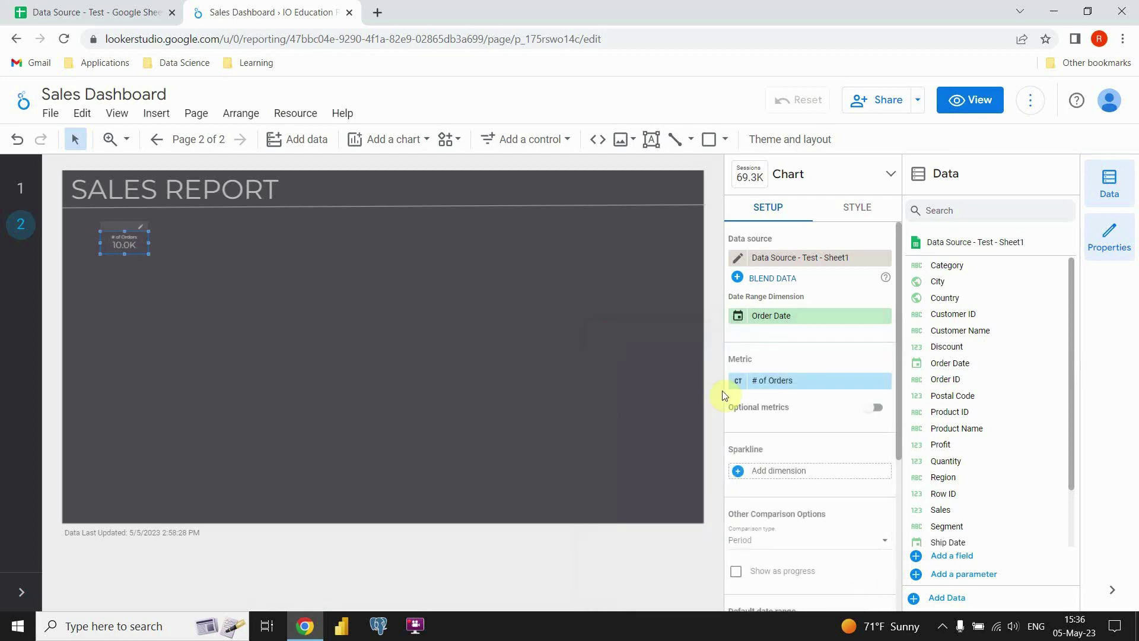
Set the # of Orders scorecard's label font size to 36px.
{"action": "left_click", "coordinate": [846, 222]}
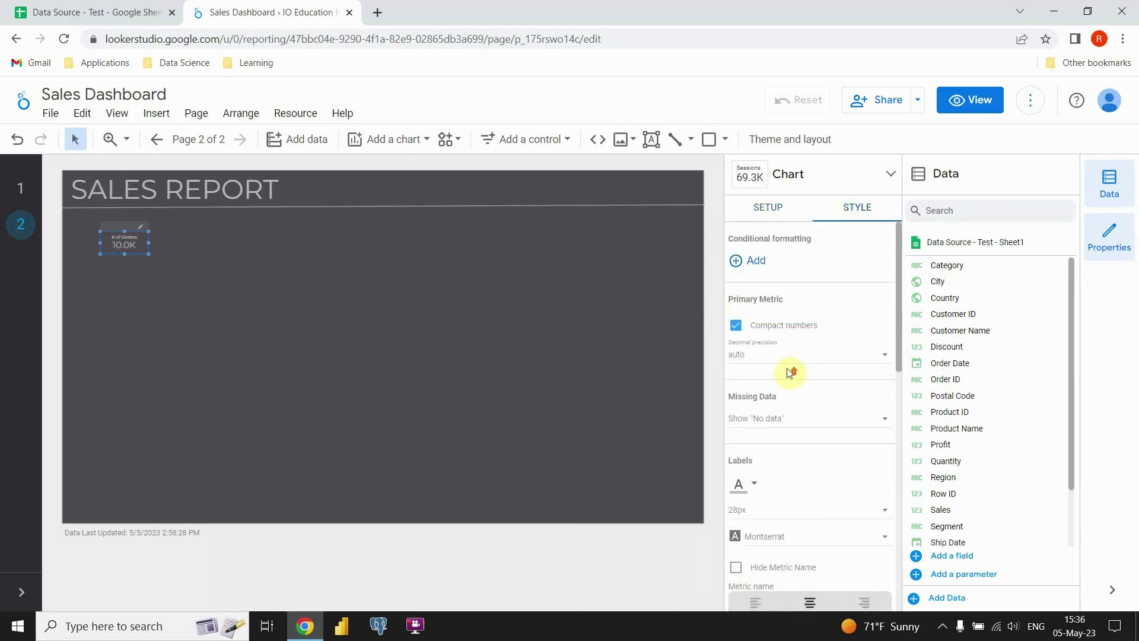
{"action": "scroll", "coordinate": [794, 360], "scroll_direction": "down", "scroll_amount": 4}
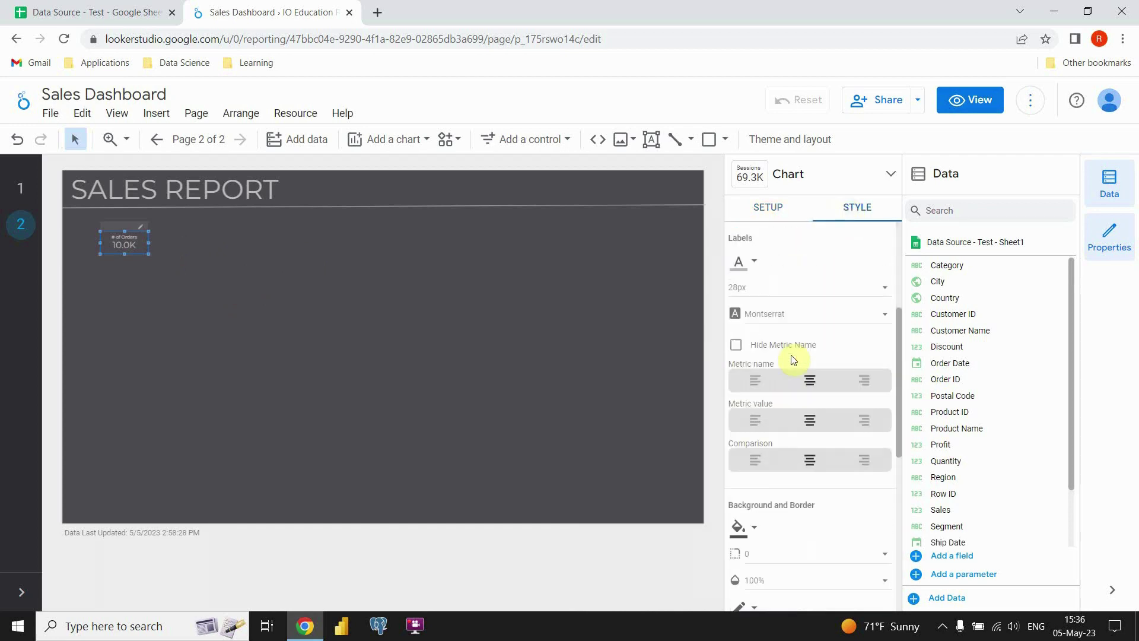
{"action": "left_click", "coordinate": [768, 295]}
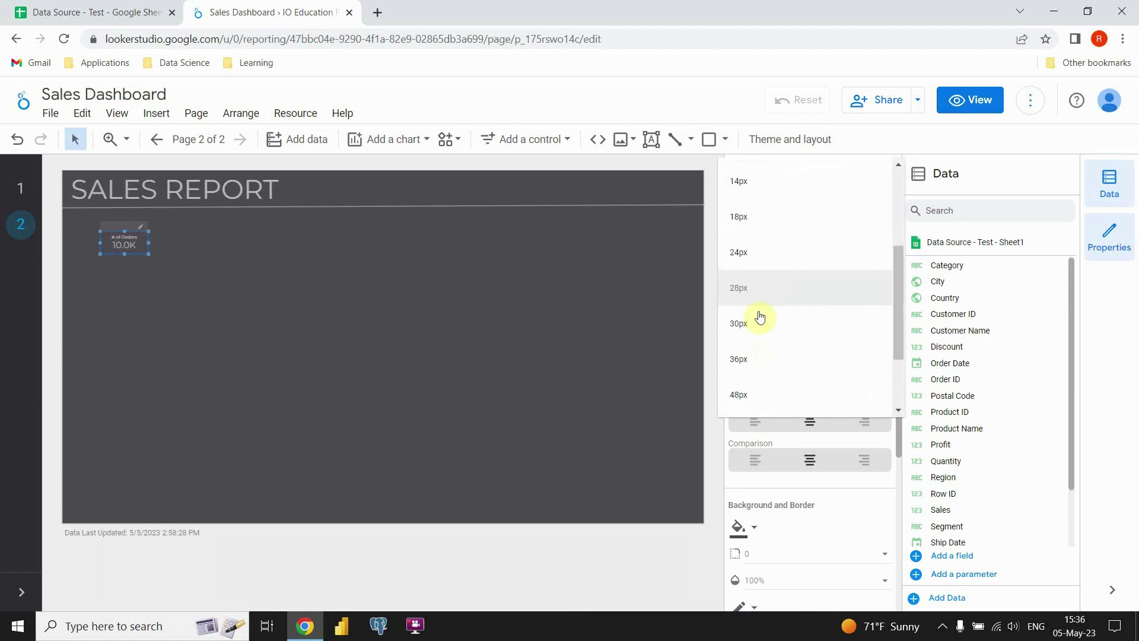
{"action": "left_click", "coordinate": [755, 358]}
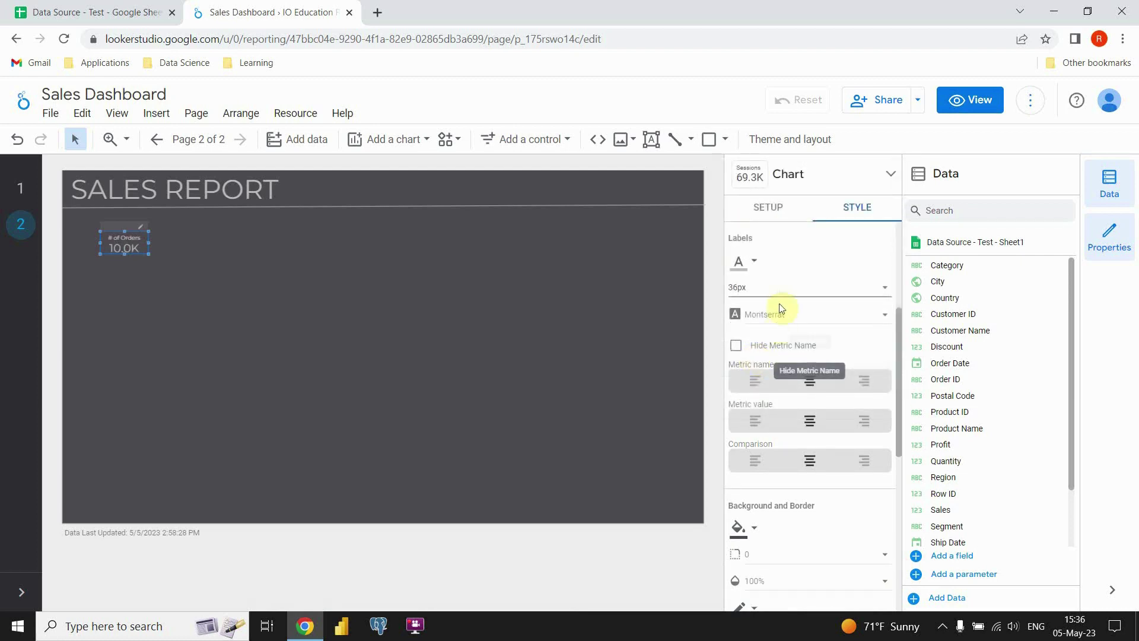
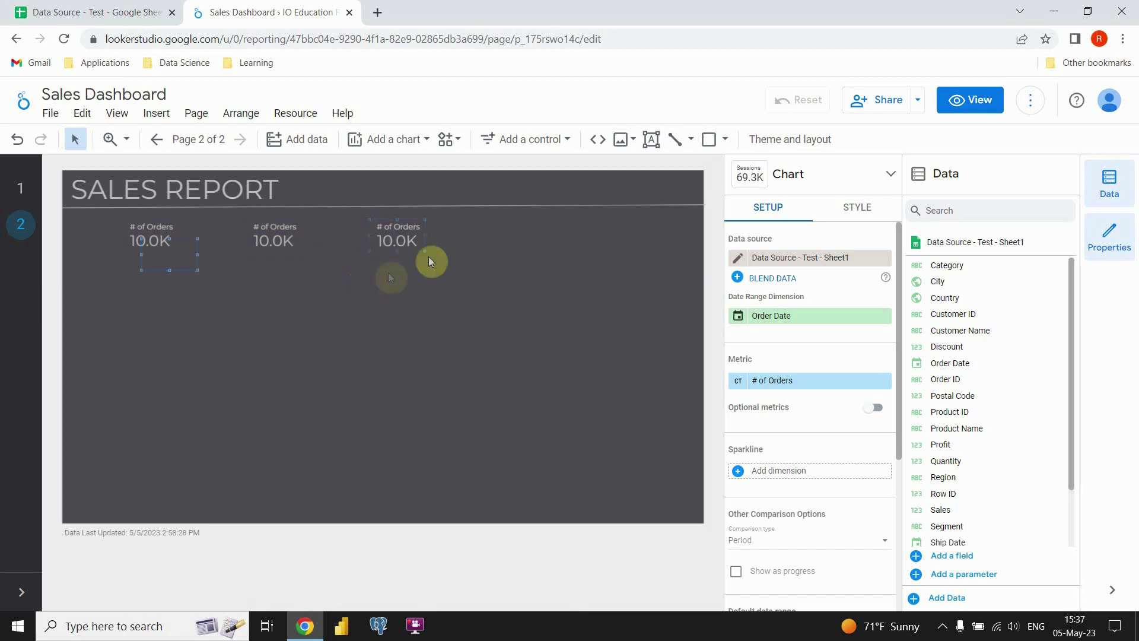
Place the fourth scorecard copy in line with the other three, and paste a fifth copy at the end of the row.
{"action": "left_click_drag", "start_coordinate": [186, 254], "coordinate": [543, 240]}
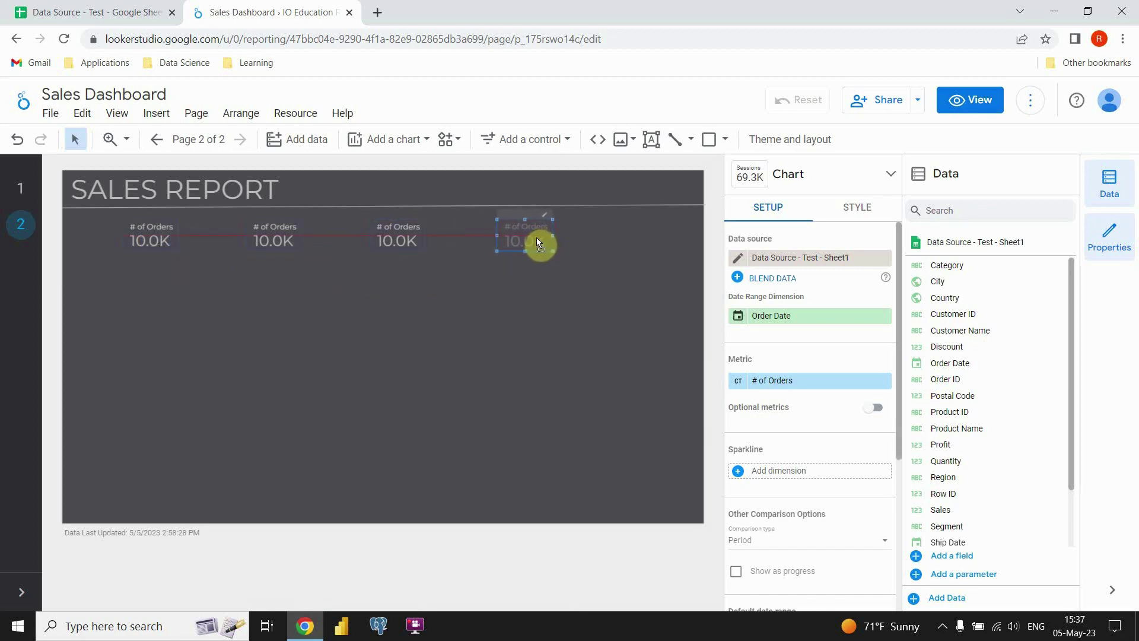
{"action": "left_click_drag", "start_coordinate": [532, 237], "coordinate": [531, 238]}
{"action": "left_click", "coordinate": [437, 318]}
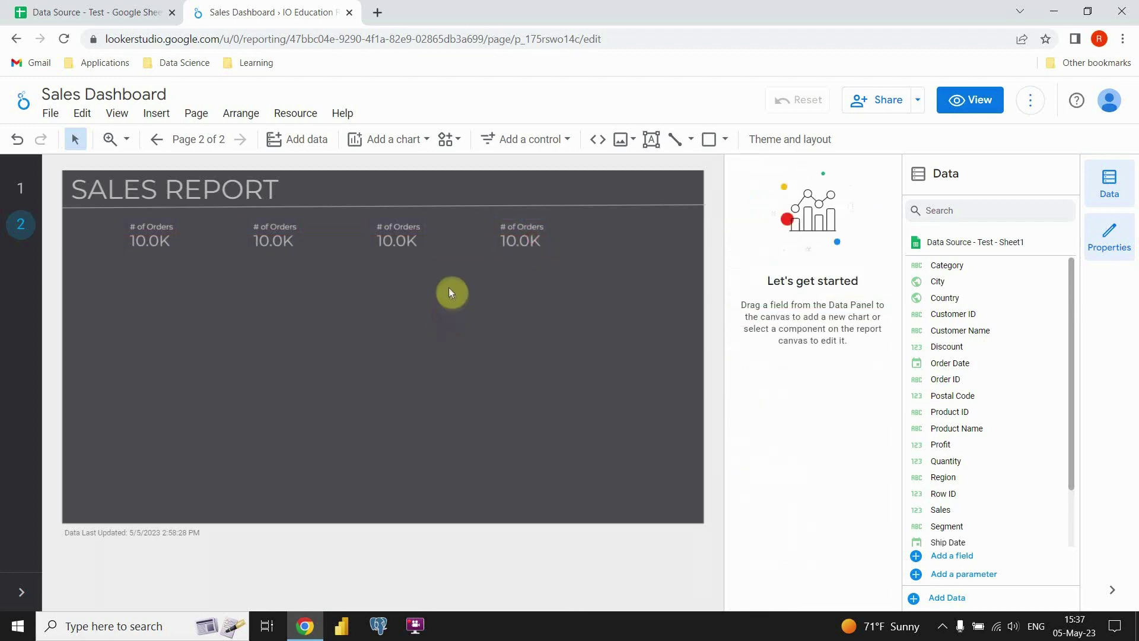
{"action": "key", "text": "ctrl+v"}
{"action": "left_click_drag", "start_coordinate": [191, 262], "coordinate": [649, 243]}
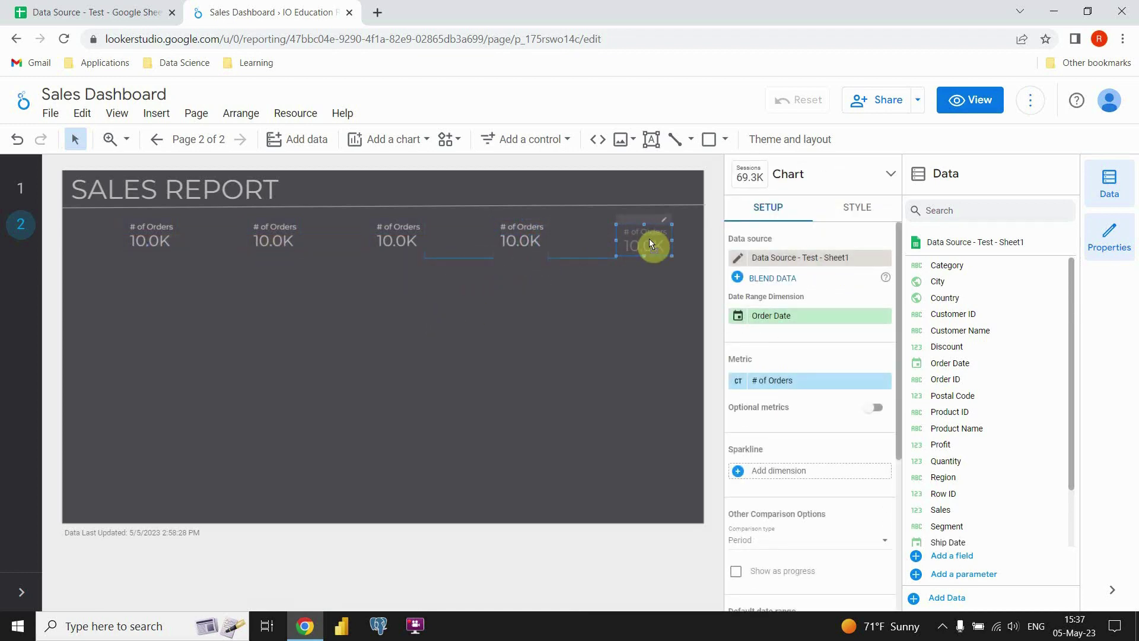
{"action": "left_click", "coordinate": [549, 313]}
Replace the second scorecard's # of Orders metric with the Sales field.
{"action": "left_click", "coordinate": [276, 234]}
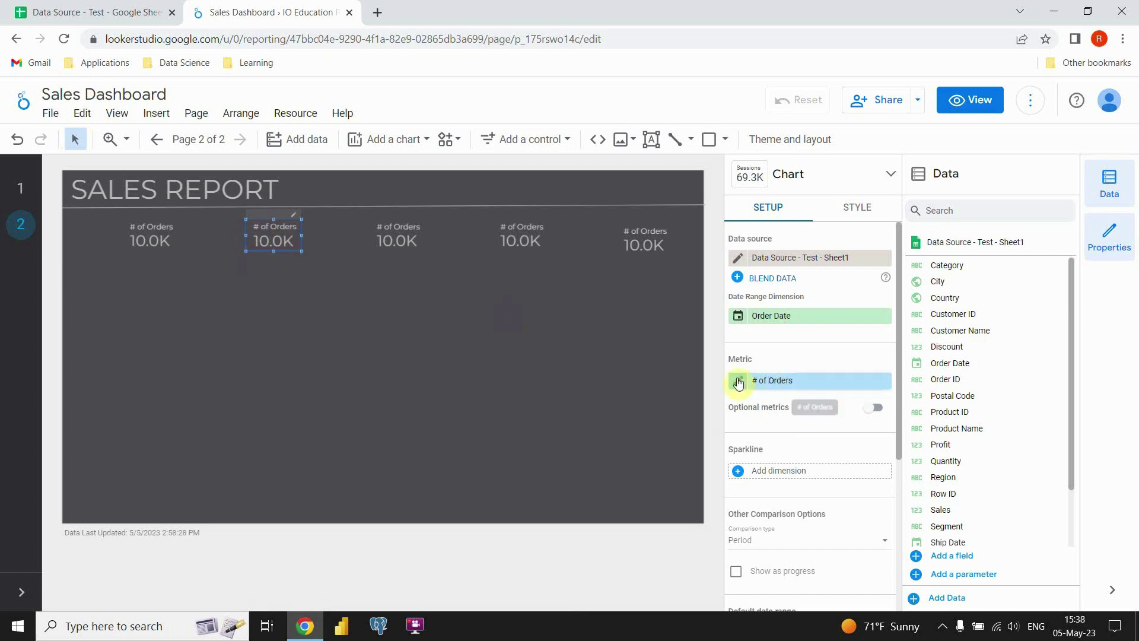
{"action": "left_click", "coordinate": [778, 380]}
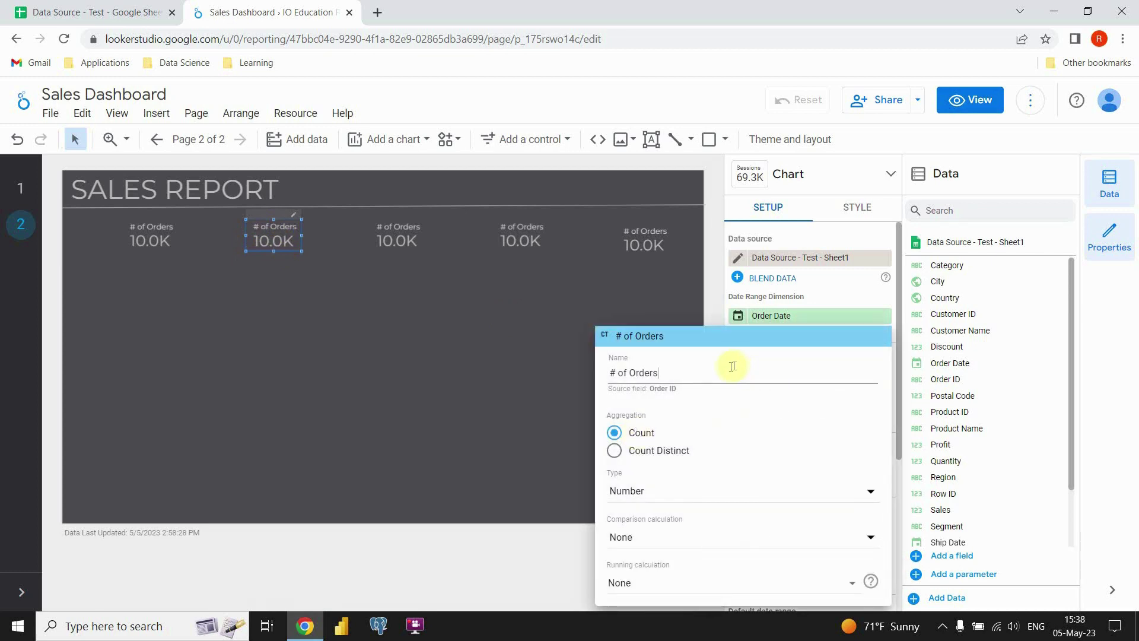
{"action": "left_click", "coordinate": [923, 385]}
{"action": "scroll", "coordinate": [964, 415], "scroll_direction": "down", "scroll_amount": 2}
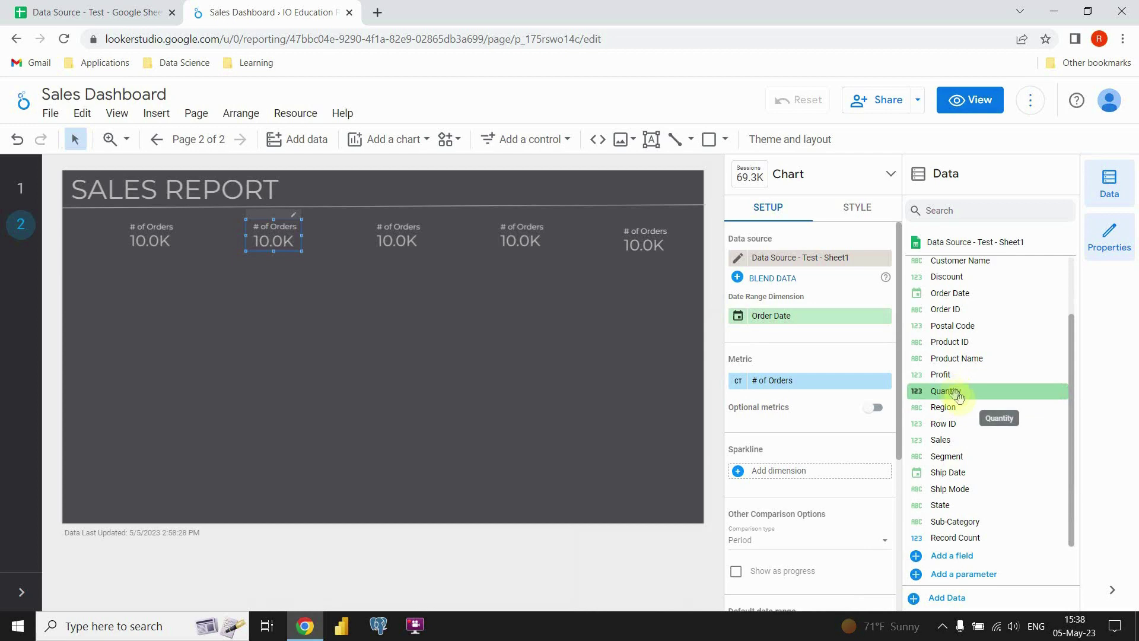
{"action": "left_click_drag", "start_coordinate": [962, 442], "coordinate": [780, 381]}
Change the third scorecard's metric to Profit and the fourth scorecard's metric to Quantity.
{"action": "left_click", "coordinate": [395, 236]}
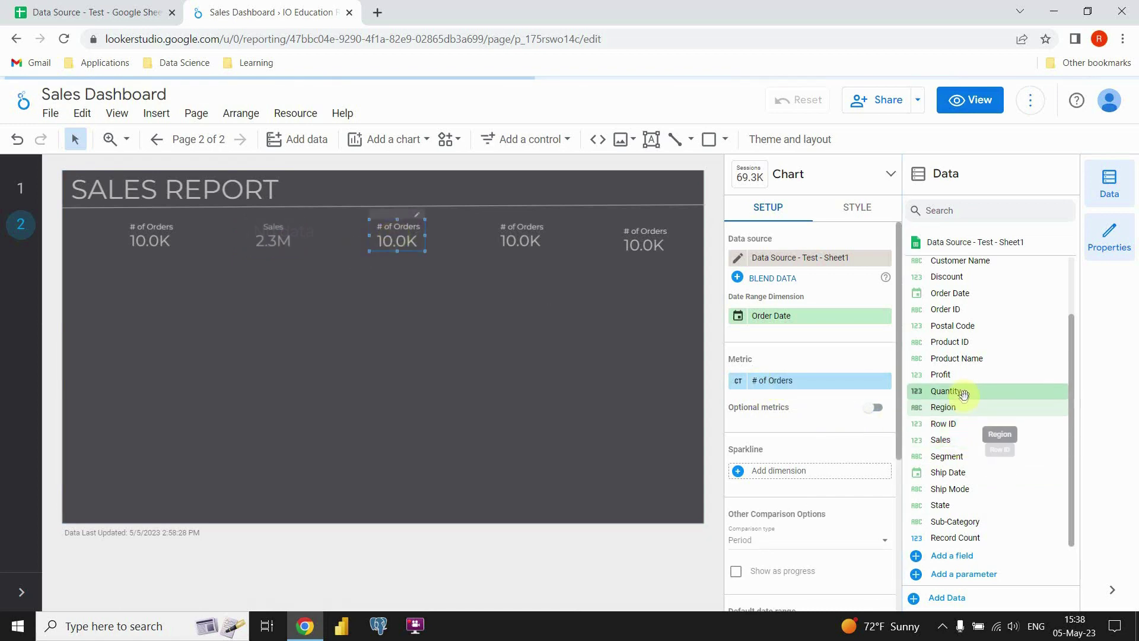
{"action": "left_click_drag", "start_coordinate": [959, 376], "coordinate": [783, 383]}
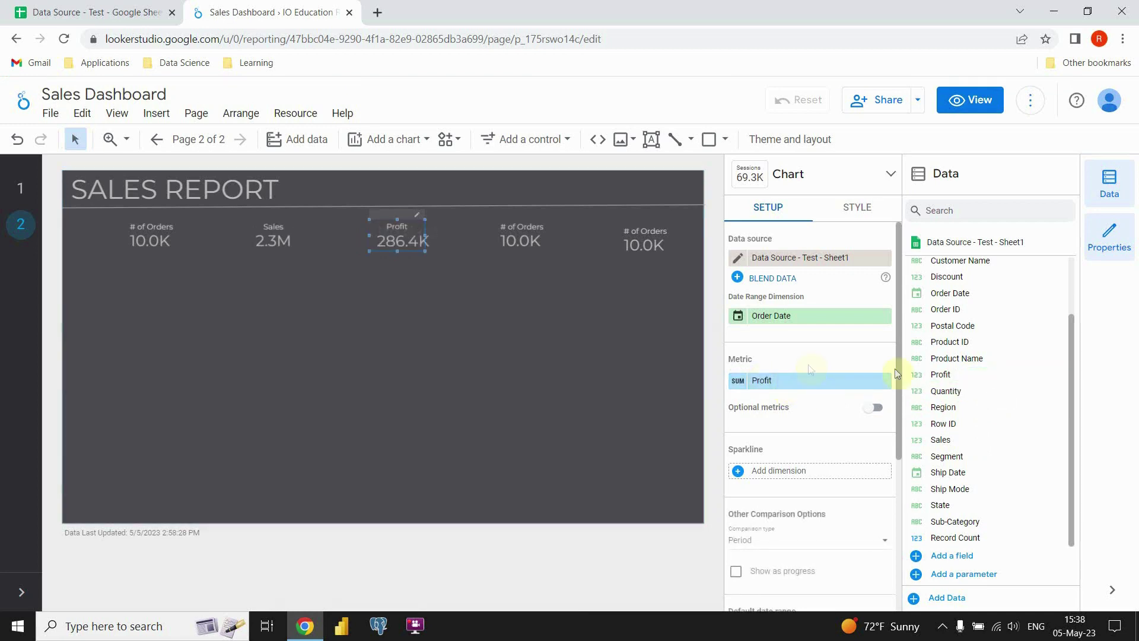
{"action": "left_click", "coordinate": [540, 226]}
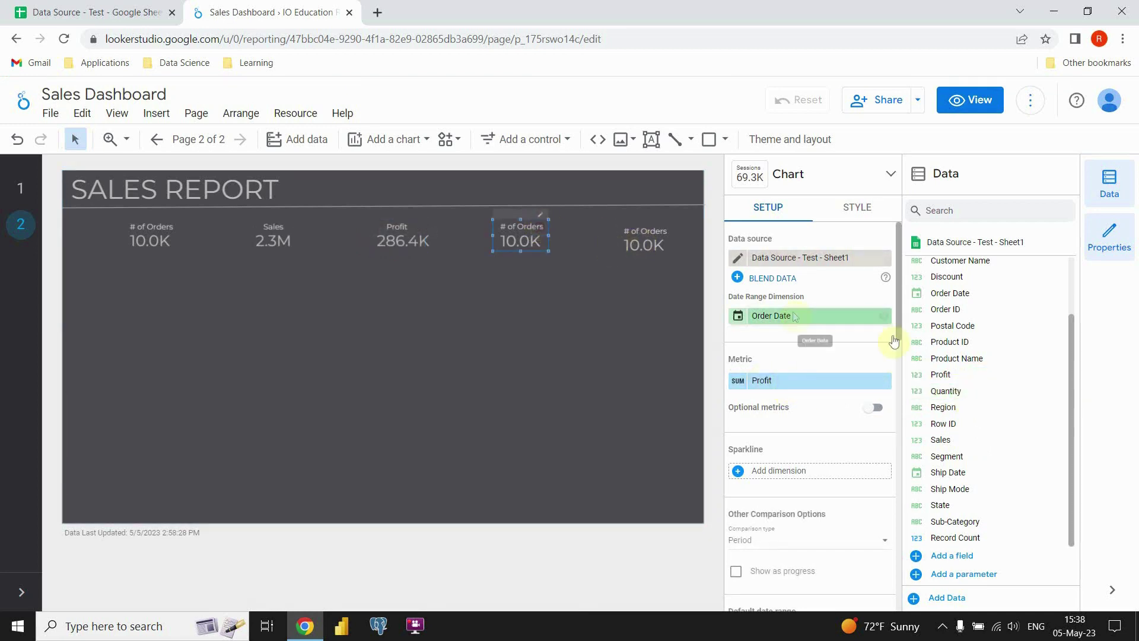
{"action": "left_click_drag", "start_coordinate": [940, 391], "coordinate": [776, 382]}
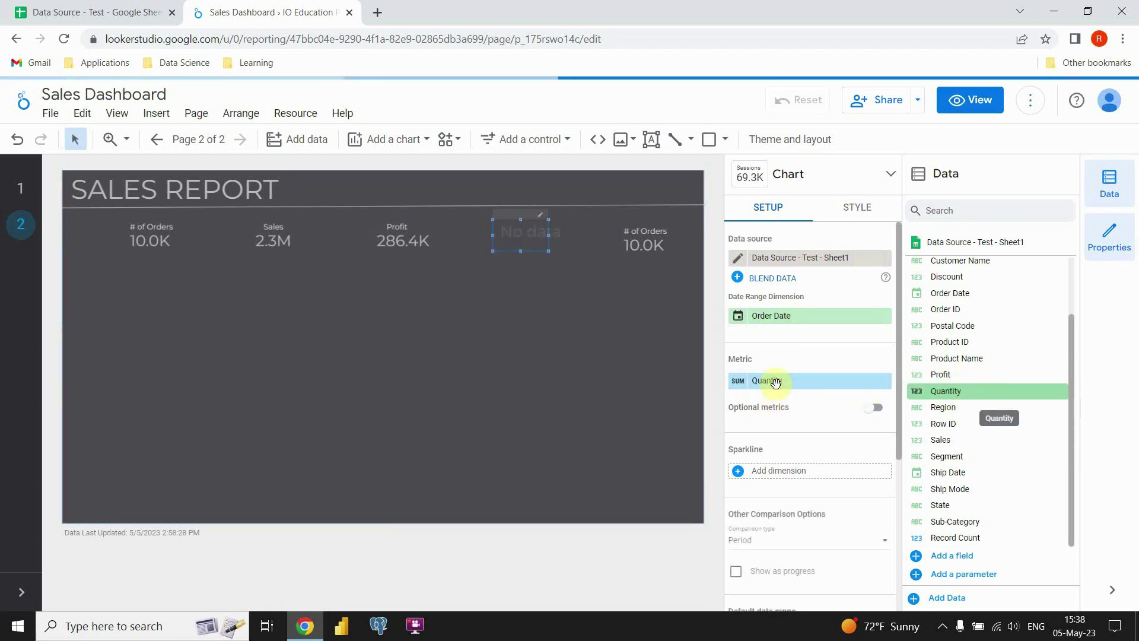
Replace the fifth scorecard's metric with the State field.
{"action": "left_click", "coordinate": [642, 246]}
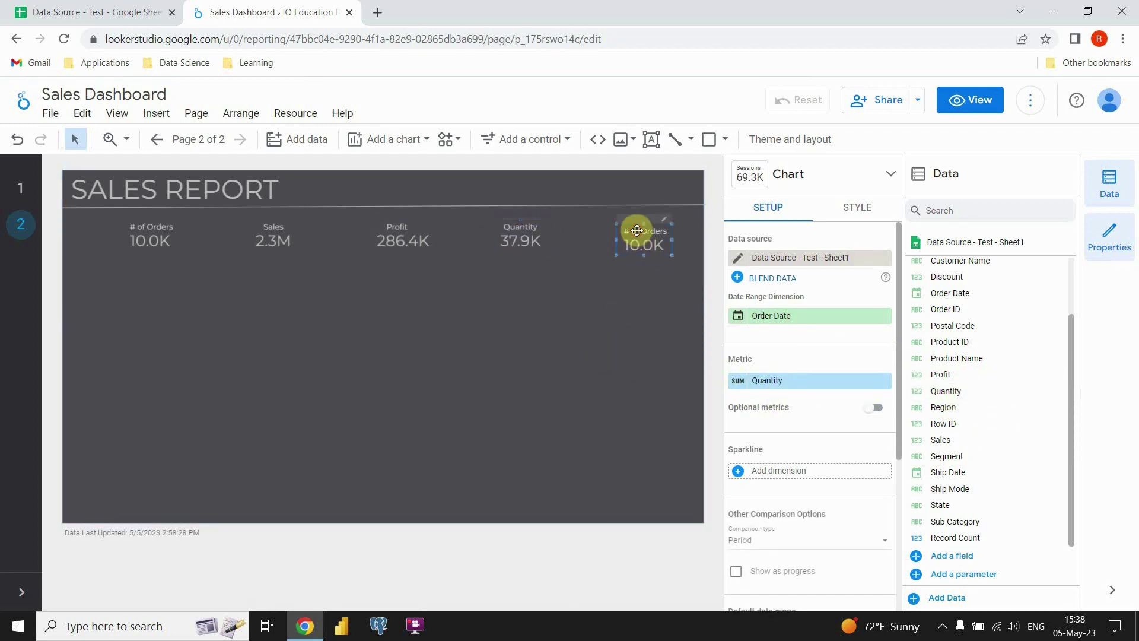
{"action": "left_click_drag", "start_coordinate": [948, 374], "coordinate": [948, 373]}
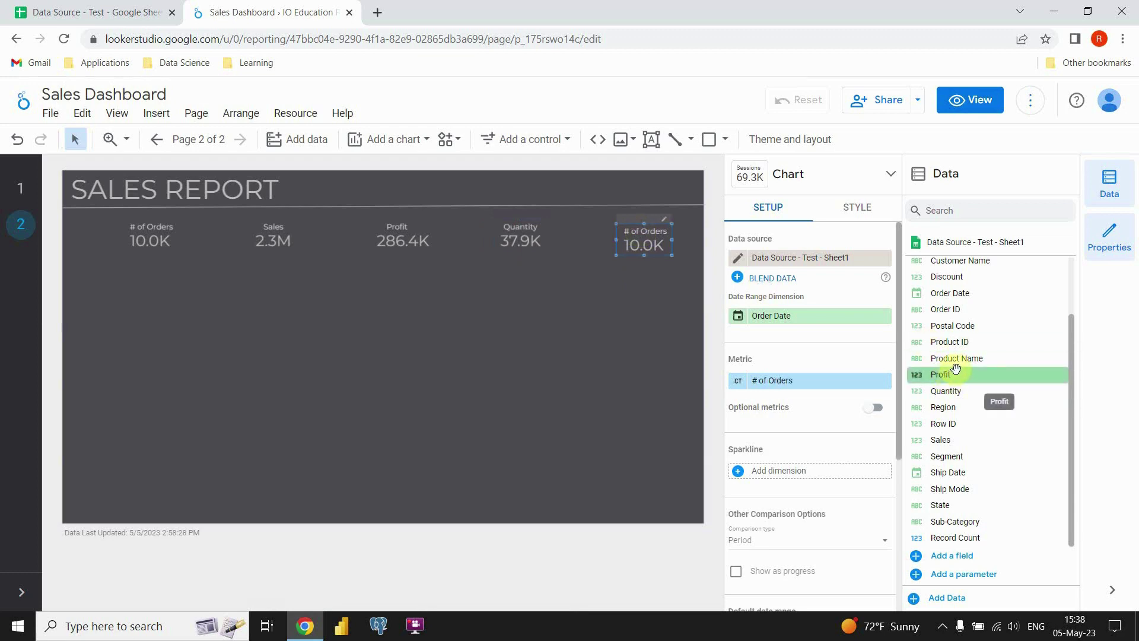
{"action": "left_click_drag", "start_coordinate": [941, 505], "coordinate": [766, 381]}
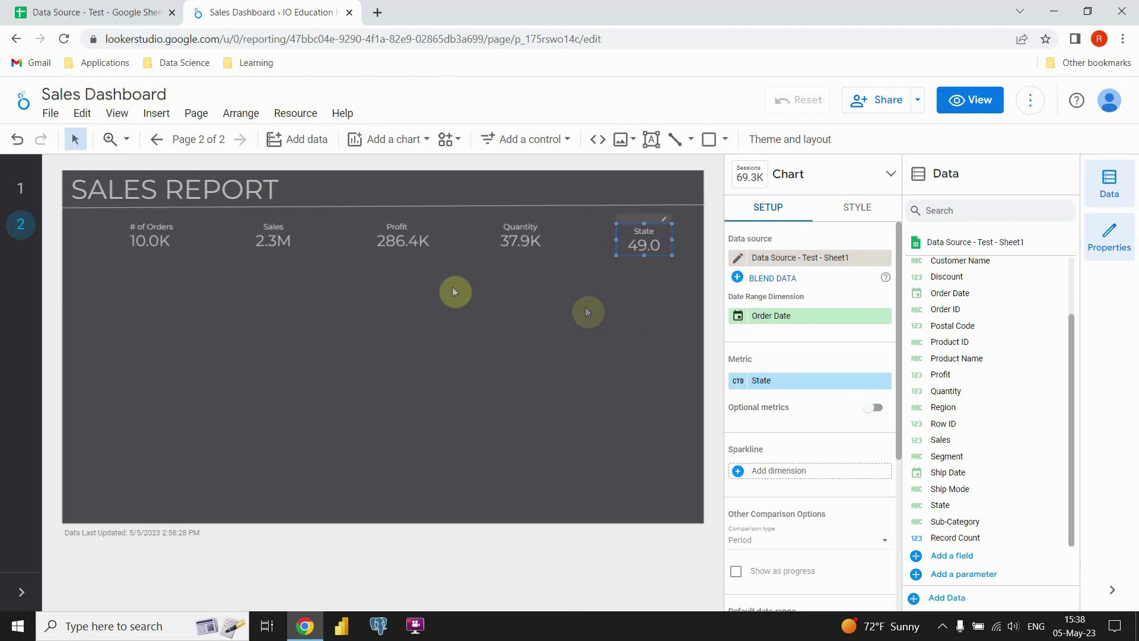
Align the State scorecard vertically with the rest of the row and turn off its compact numbers.
{"action": "left_click", "coordinate": [325, 303]}
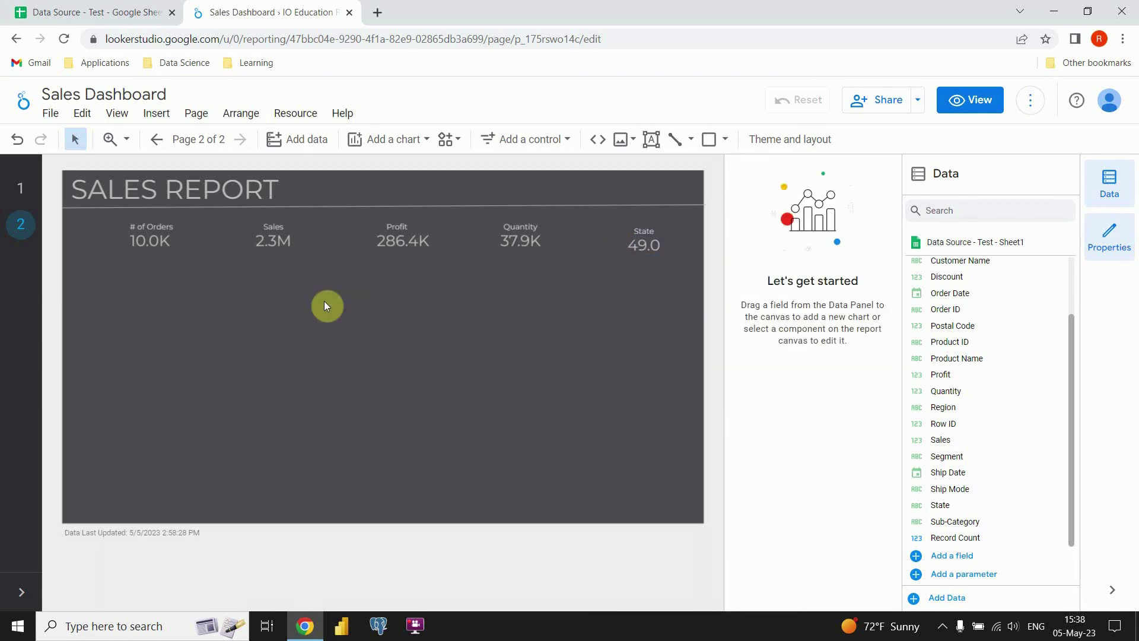
{"action": "left_click", "coordinate": [640, 243]}
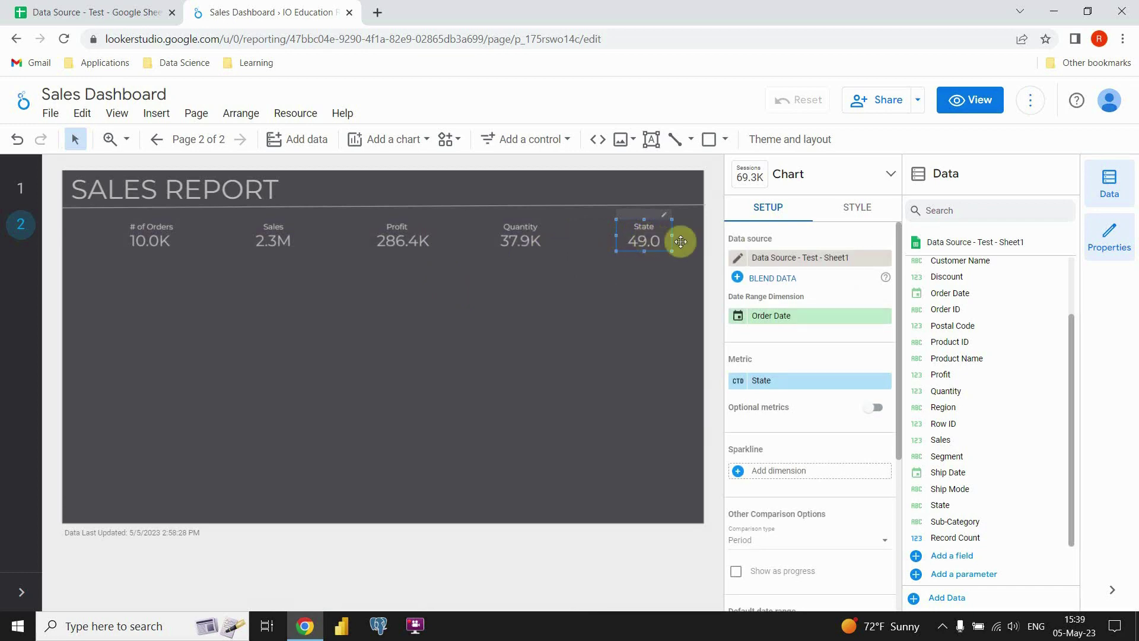
{"action": "left_click", "coordinate": [857, 209]}
{"action": "scroll", "coordinate": [831, 296], "scroll_direction": "down", "scroll_amount": 1}
{"action": "left_click", "coordinate": [735, 297]}
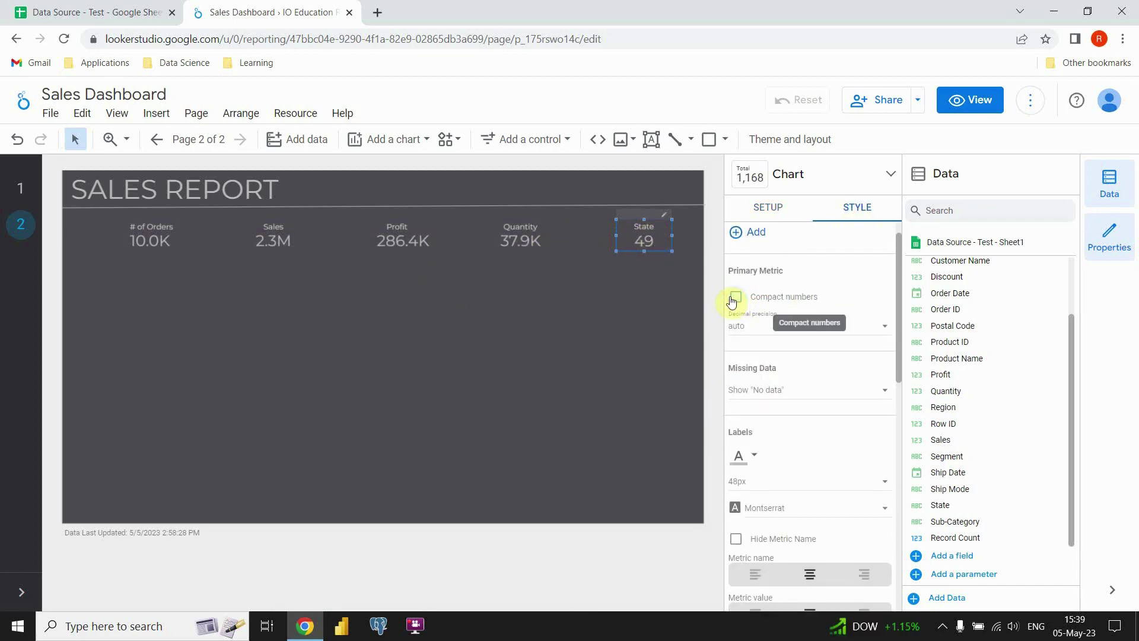
Rename the second scorecard's Sales metric as Total Sales.
{"action": "left_click", "coordinate": [564, 279]}
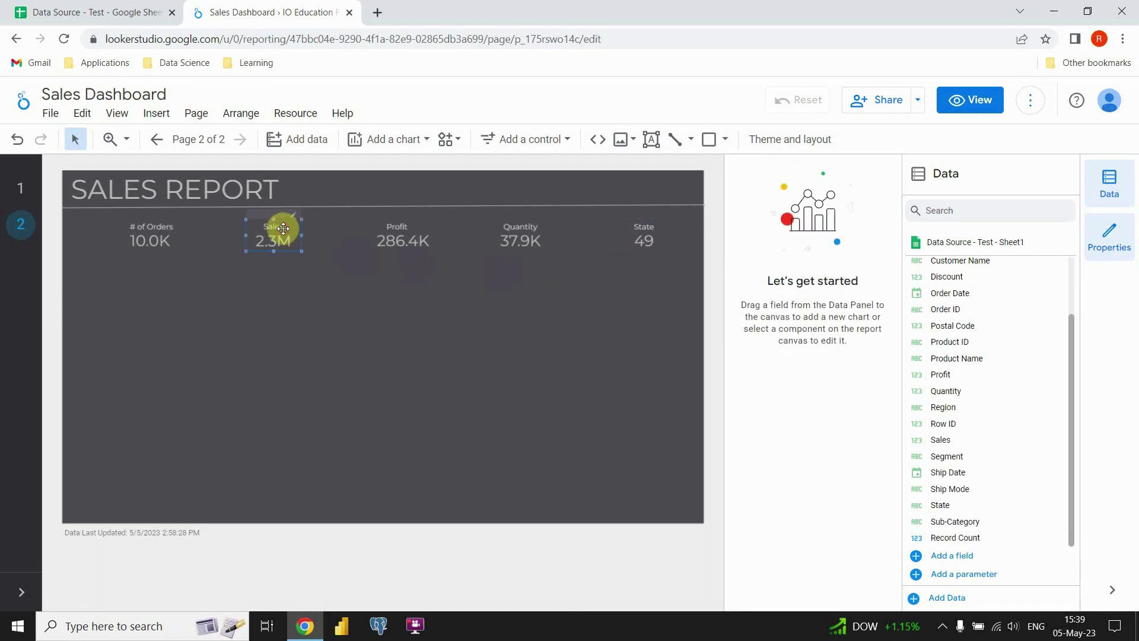
{"action": "left_click", "coordinate": [737, 385]}
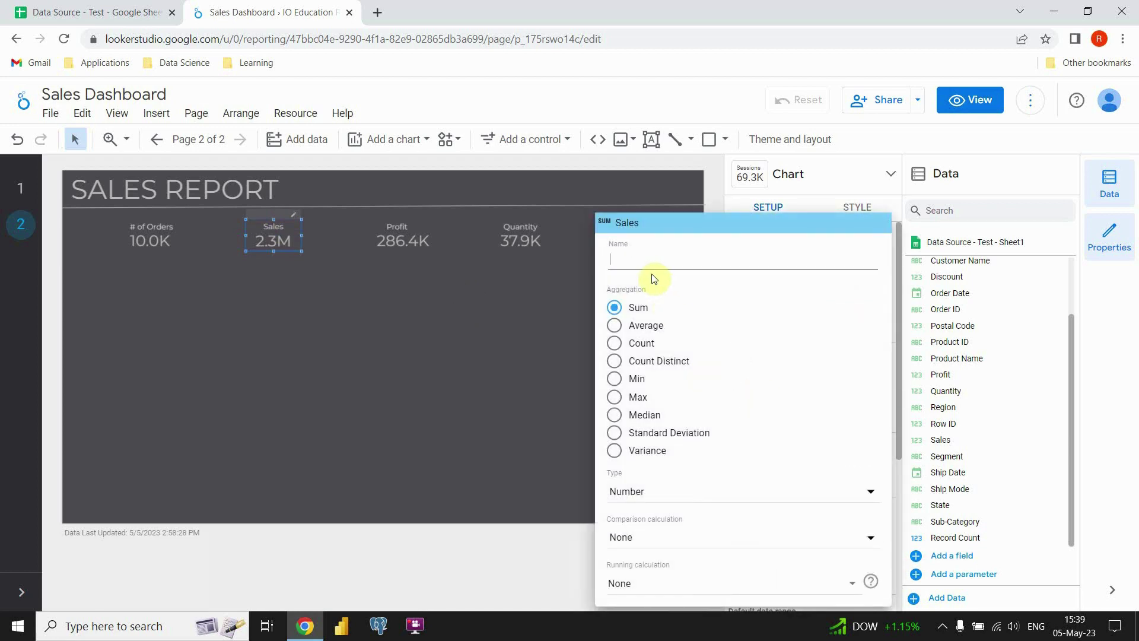
{"action": "type", "text": "Total S"}
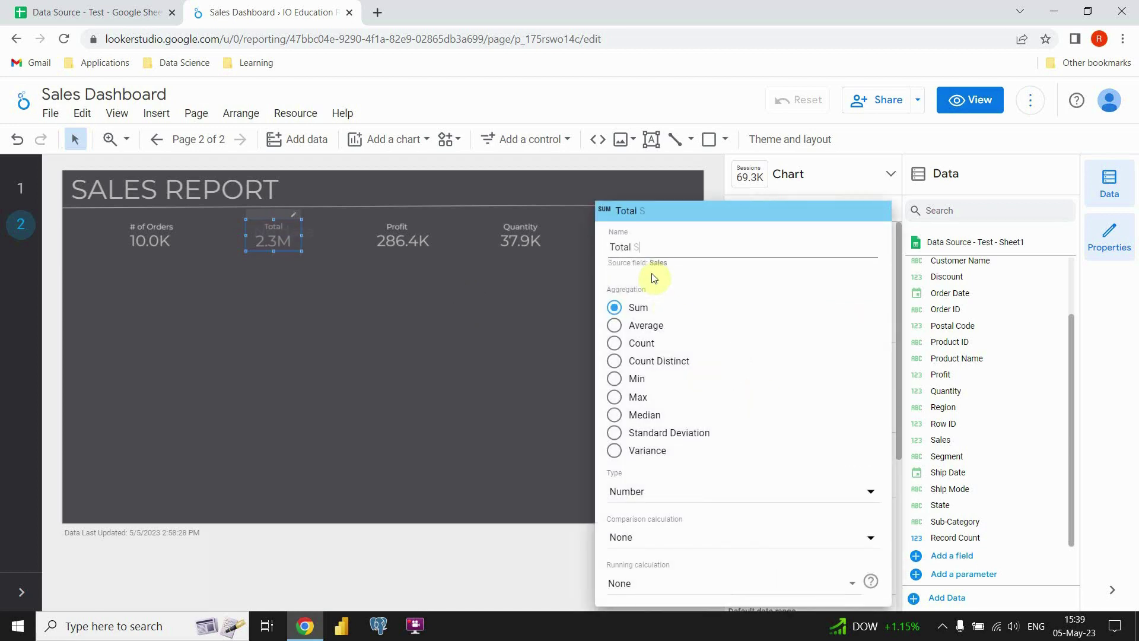
{"action": "type", "text": "ALE"}
{"action": "type", "text": "les"}
{"action": "key", "text": "Return"}
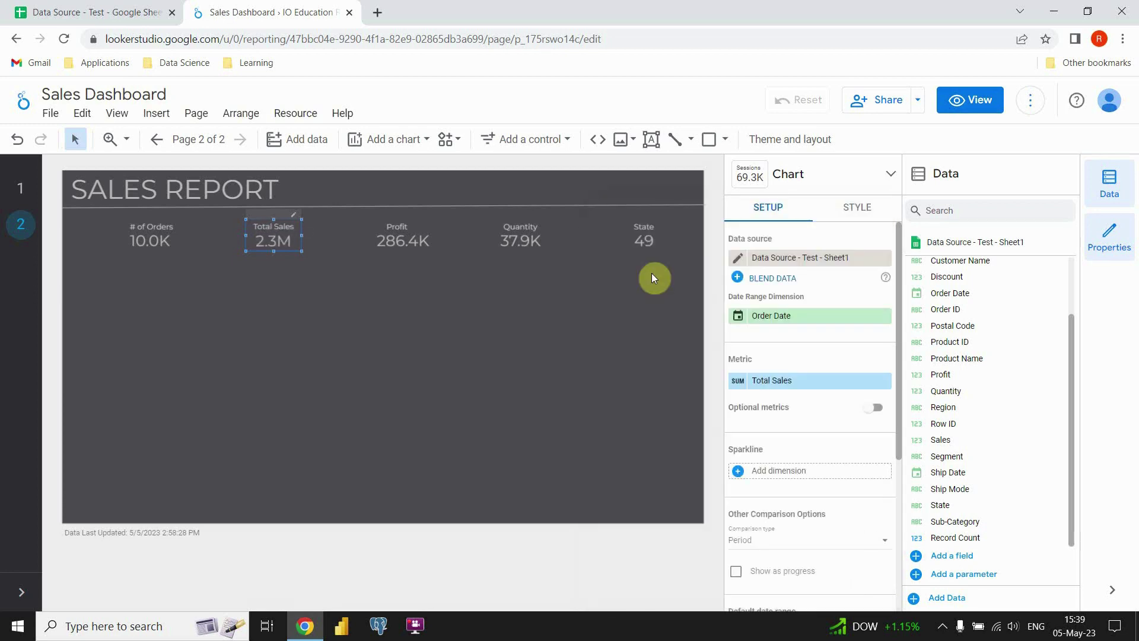
Rename the third scorecard's Profit metric as Total Profit.
{"action": "left_click", "coordinate": [403, 237]}
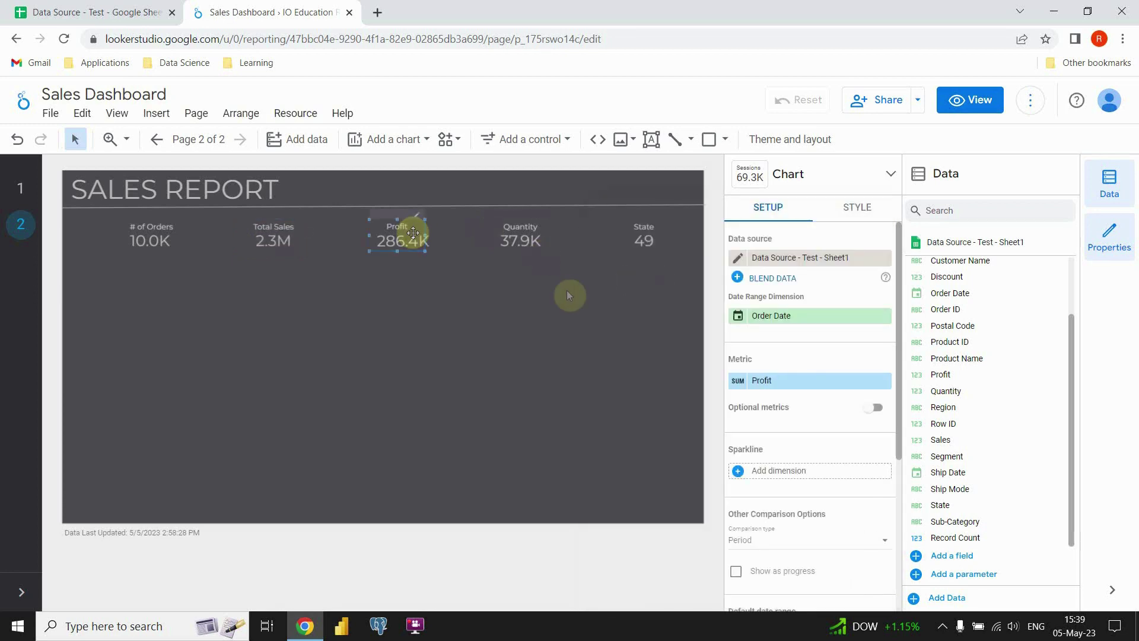
{"action": "left_click", "coordinate": [738, 380]}
{"action": "type", "text": "Total Profit"}
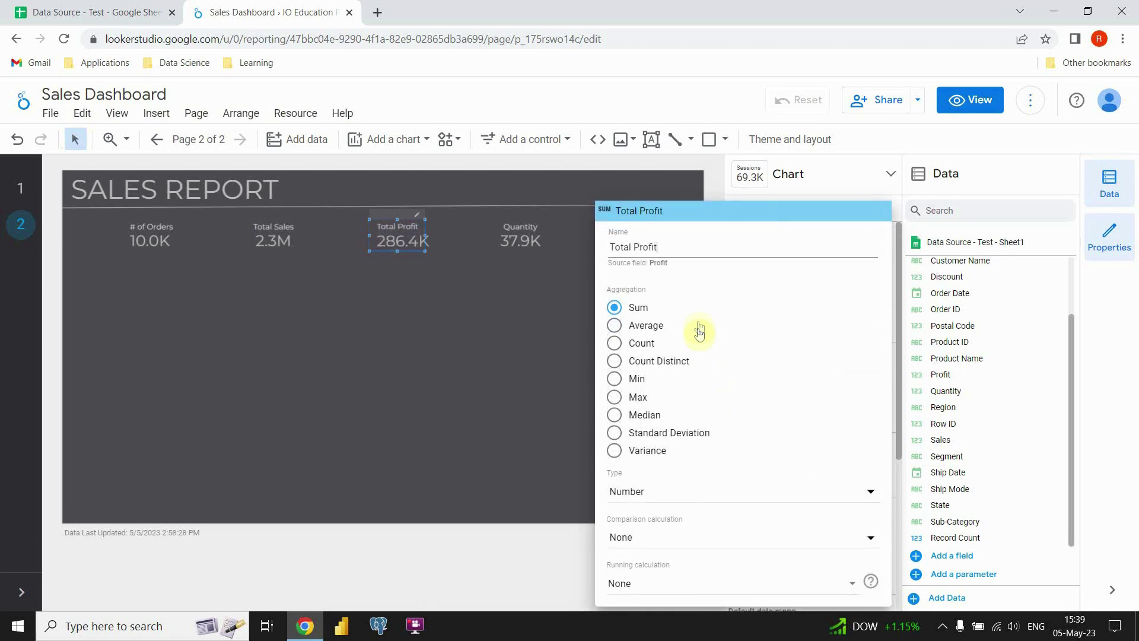
{"action": "left_click", "coordinate": [552, 241]}
Rename the fourth scorecard's Quantity metric as Total Quantity.
{"action": "left_click", "coordinate": [544, 238]}
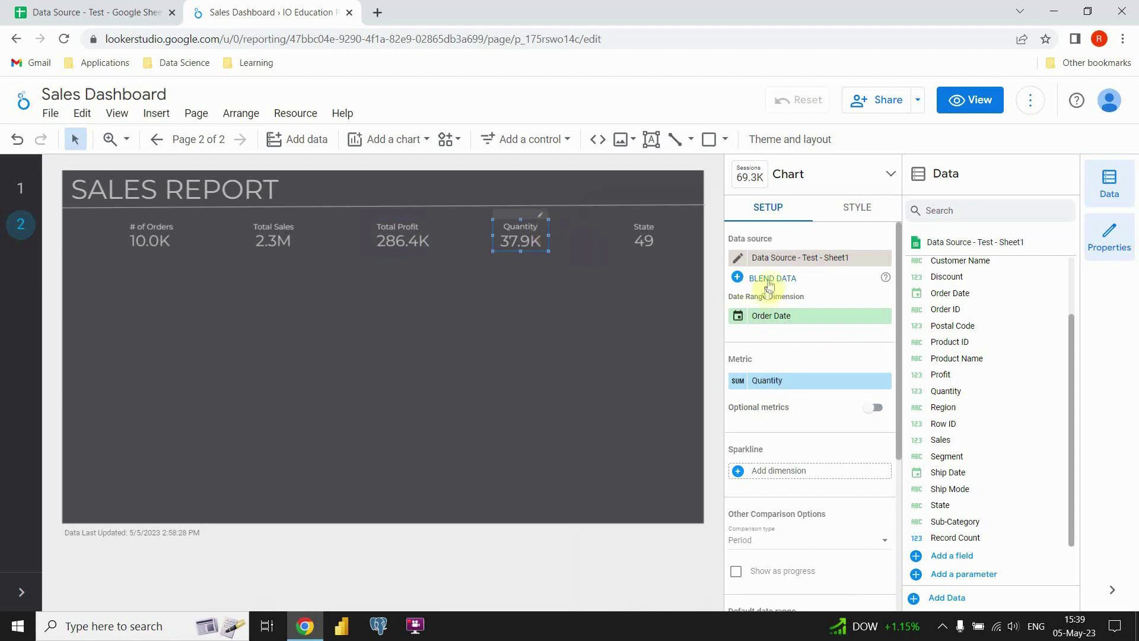
{"action": "left_click", "coordinate": [738, 380]}
{"action": "type", "text": "Total"}
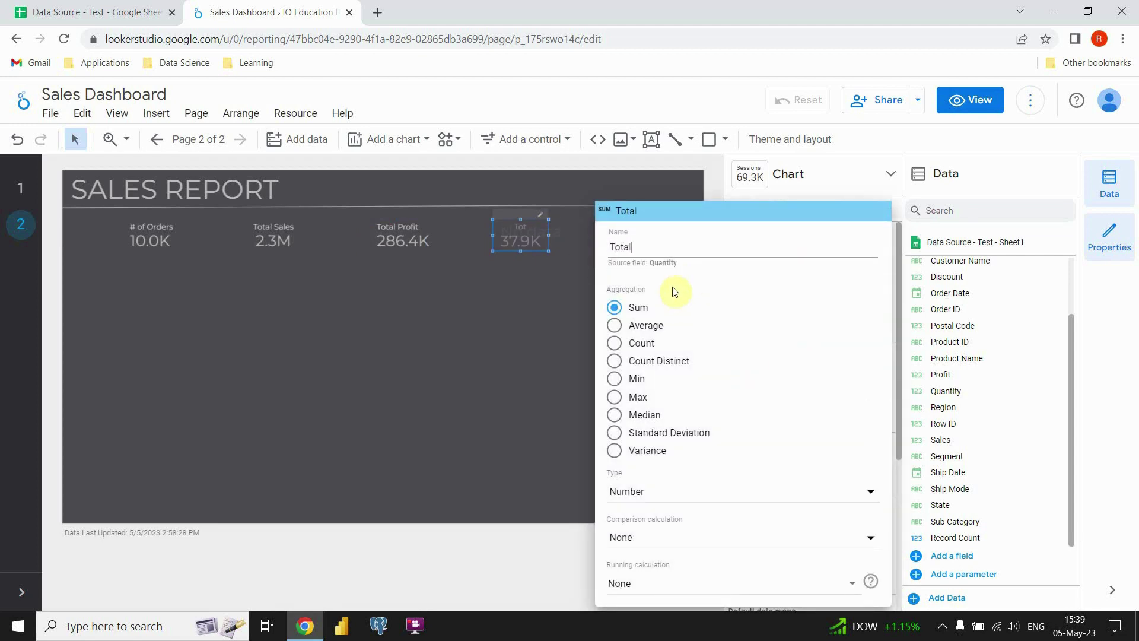
{"action": "type", "text": " Quantity"}
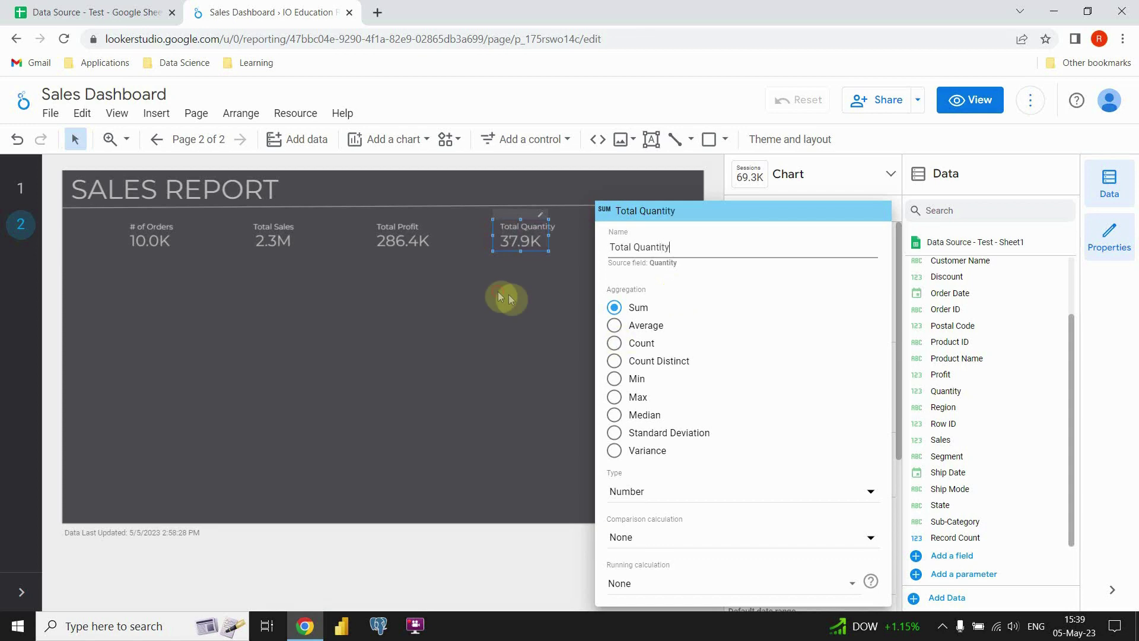
{"action": "left_click", "coordinate": [497, 291]}
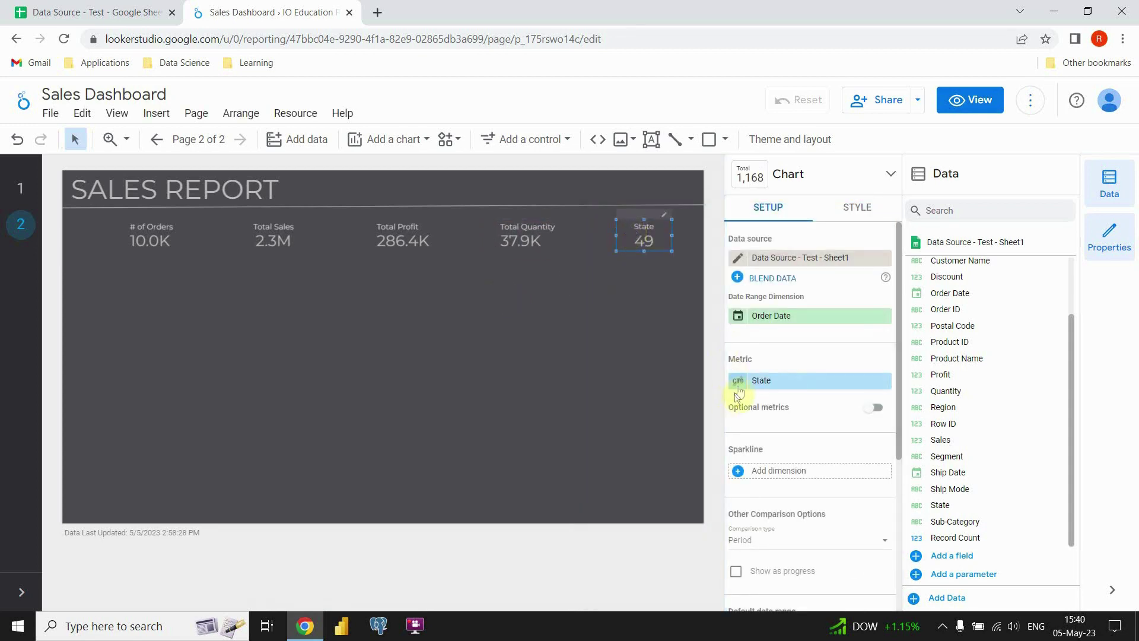
Rename the fifth scorecard's State metric as # of States.
{"action": "left_click", "coordinate": [739, 383]}
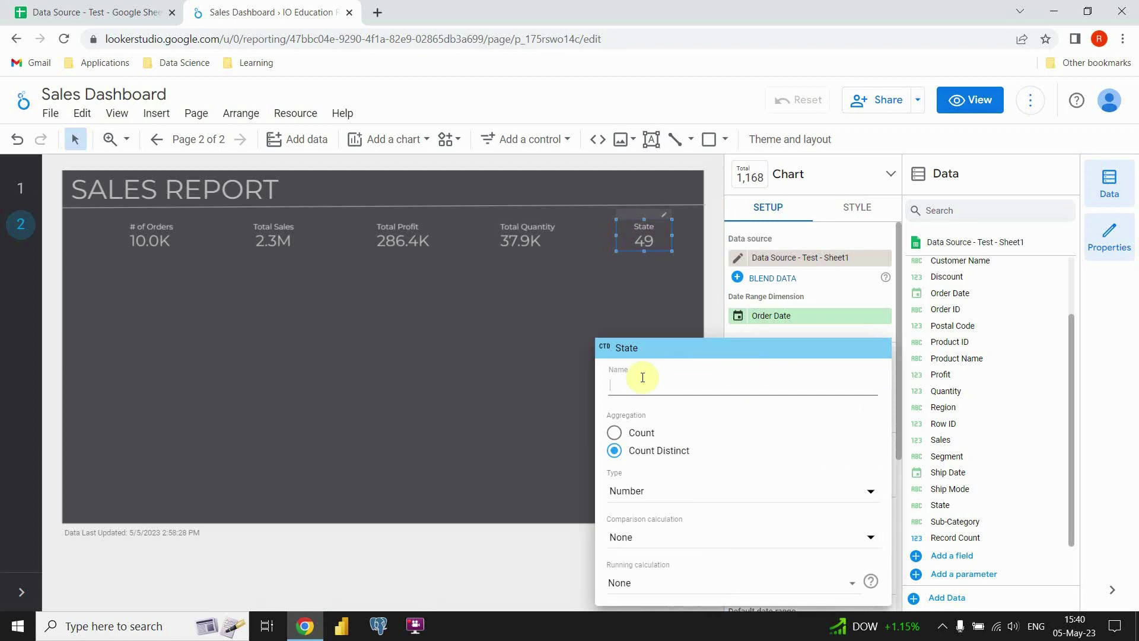
{"action": "type", "text": "# of States"}
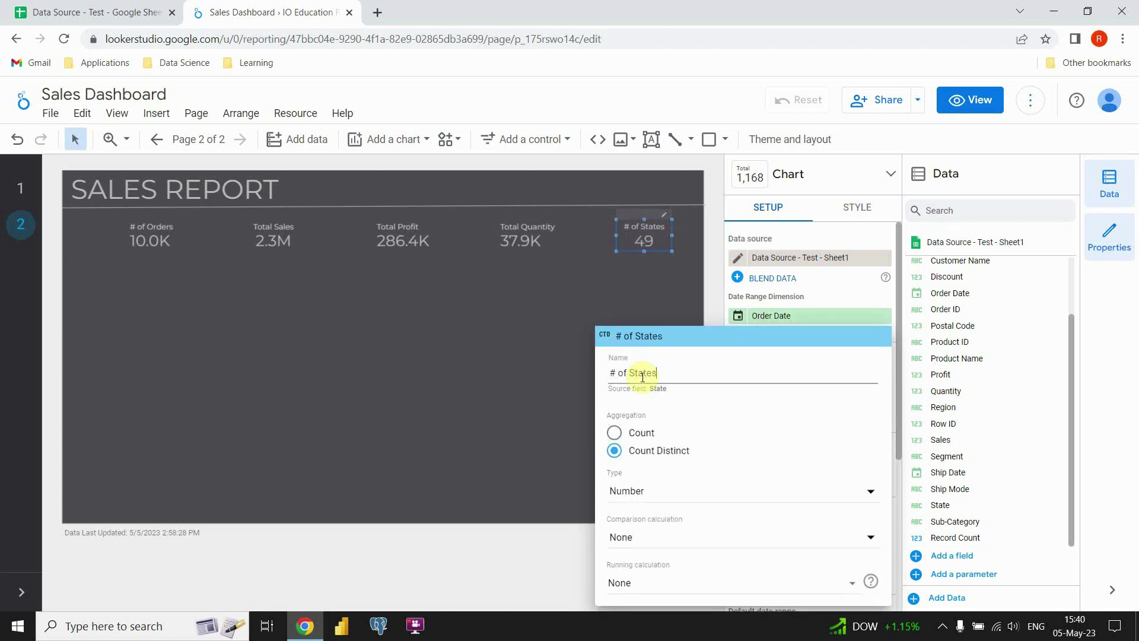
{"action": "key", "text": "Return"}
{"action": "left_click", "coordinate": [549, 362]}
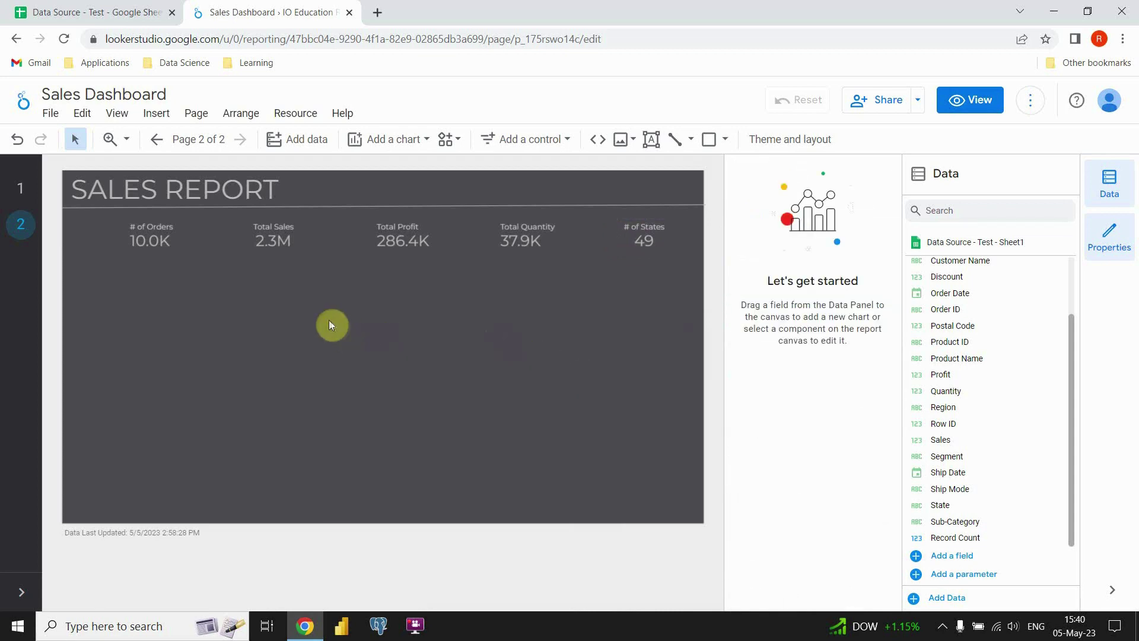
Check the scorecard icons on page 1 and upload the address image from the Desktop folder onto page 2.
{"action": "left_click", "coordinate": [20, 190]}
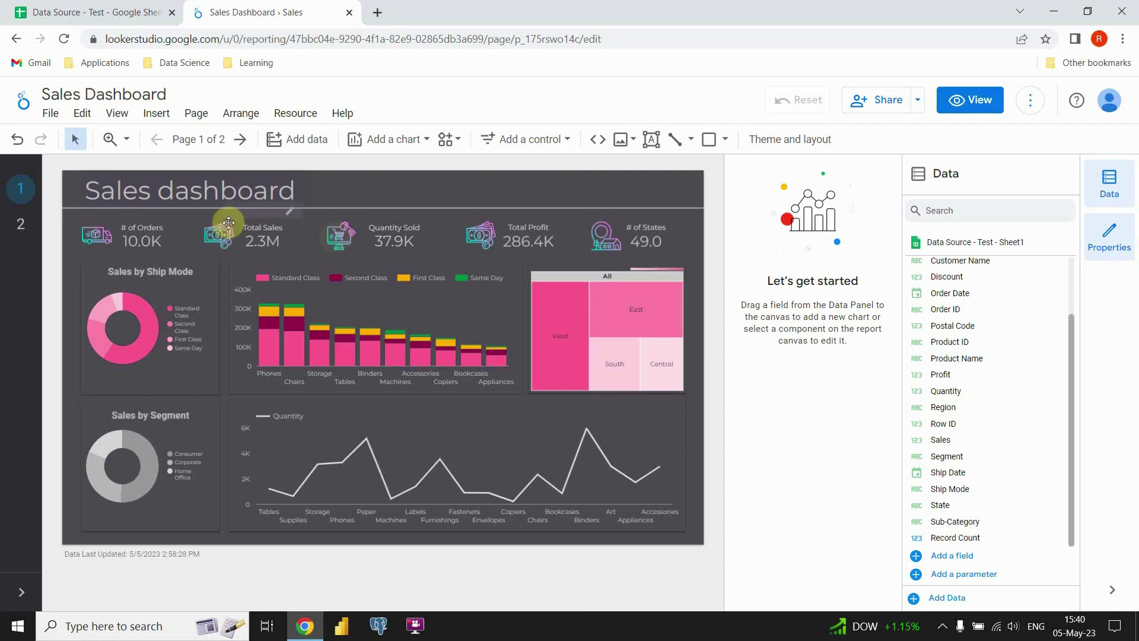
{"action": "left_click", "coordinate": [620, 249]}
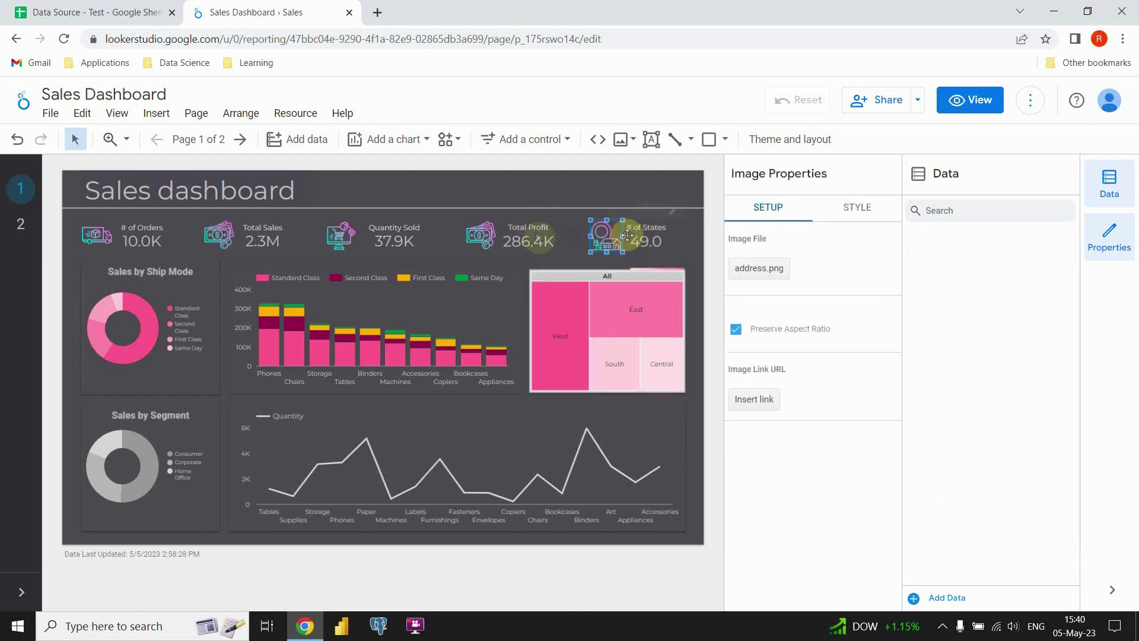
{"action": "left_click", "coordinate": [17, 232]}
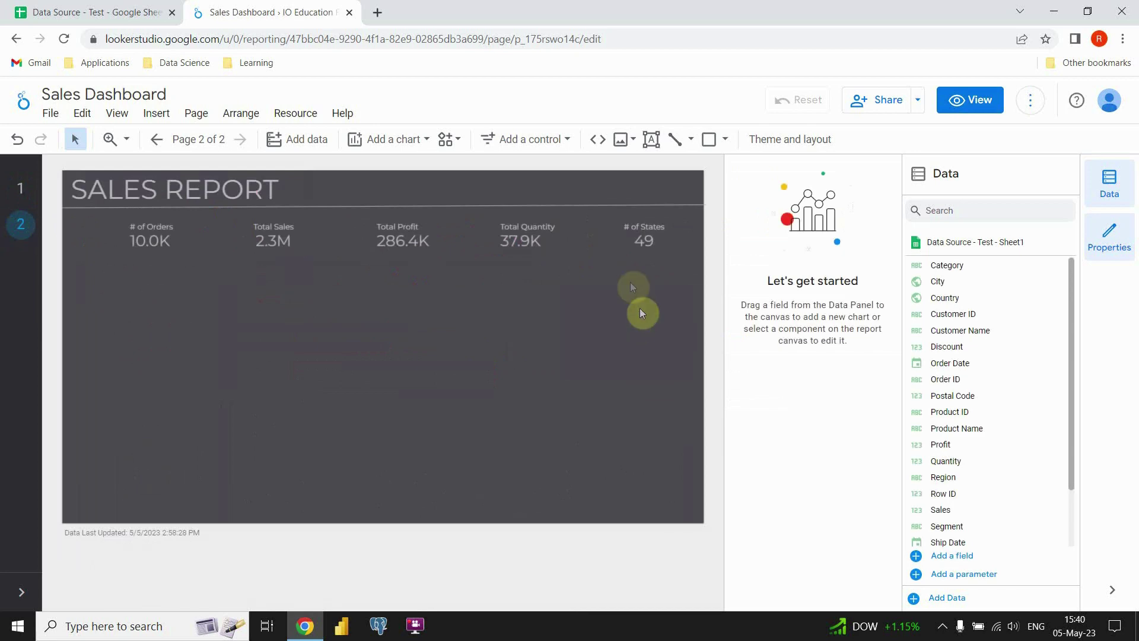
{"action": "left_click", "coordinate": [629, 142]}
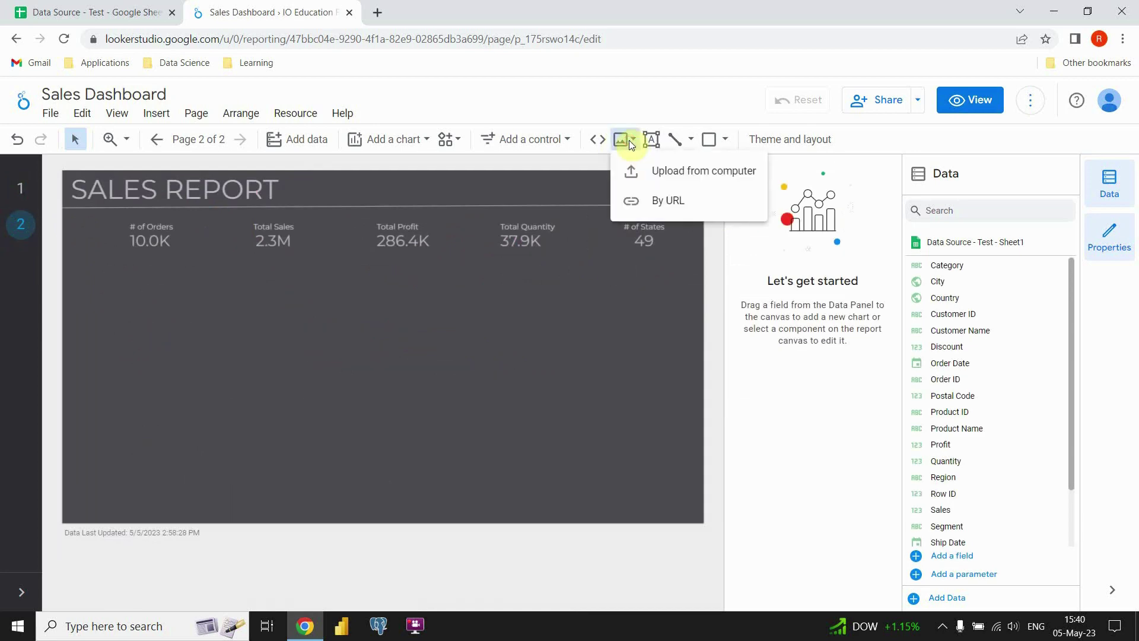
{"action": "left_click", "coordinate": [677, 178]}
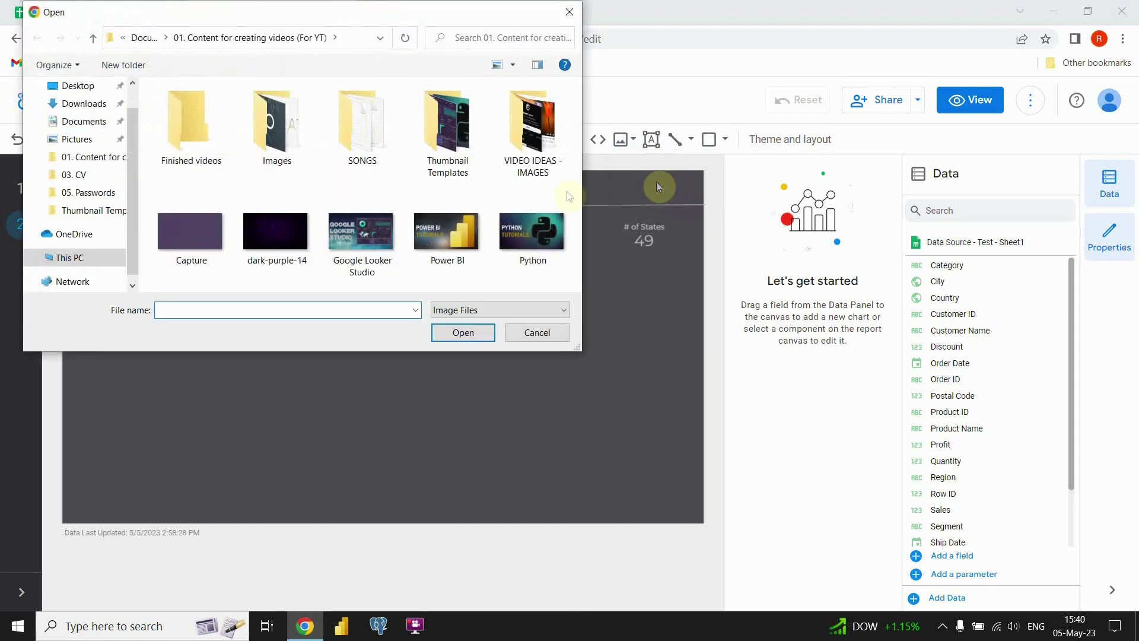
{"action": "scroll", "coordinate": [82, 147], "scroll_direction": "up", "scroll_amount": 1}
{"action": "left_click", "coordinate": [79, 115]}
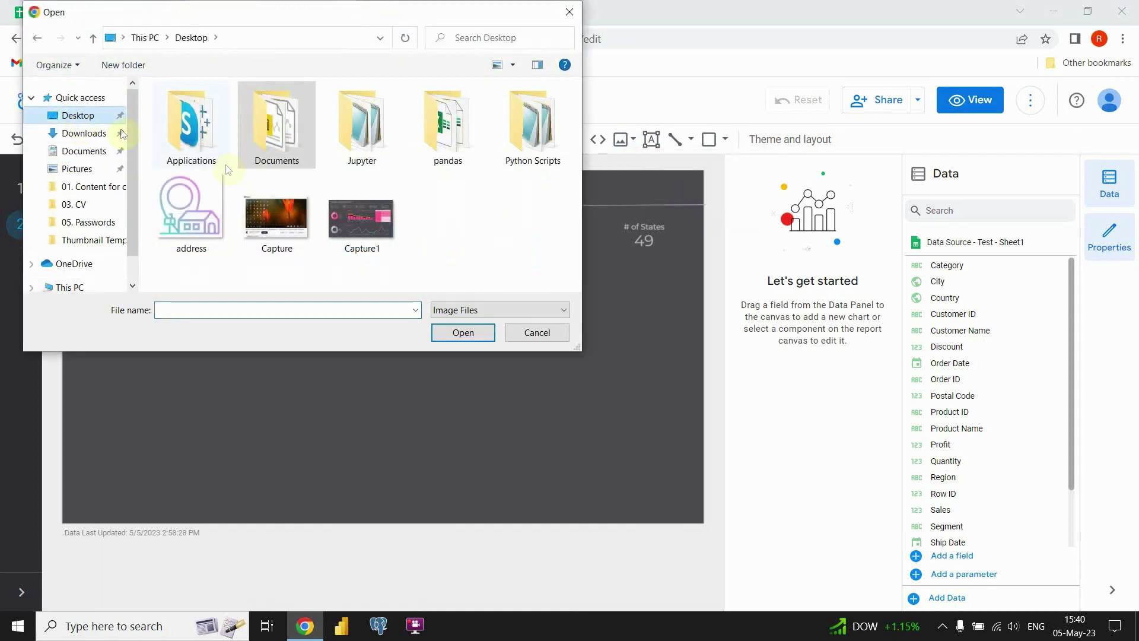
{"action": "left_click", "coordinate": [196, 202]}
{"action": "left_click", "coordinate": [463, 332]}
Shrink the address icon and place it just before the # of States scorecard, vertically aligned with the scorecard row.
{"action": "left_click_drag", "start_coordinate": [393, 394], "coordinate": [591, 245]}
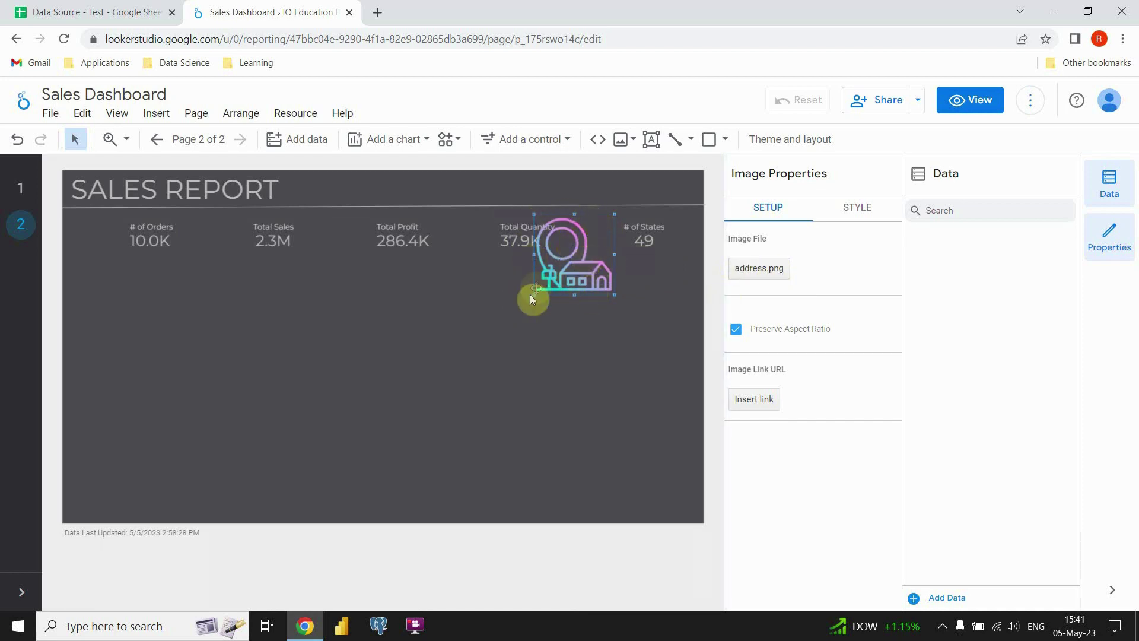
{"action": "left_click_drag", "start_coordinate": [534, 294], "coordinate": [578, 252]}
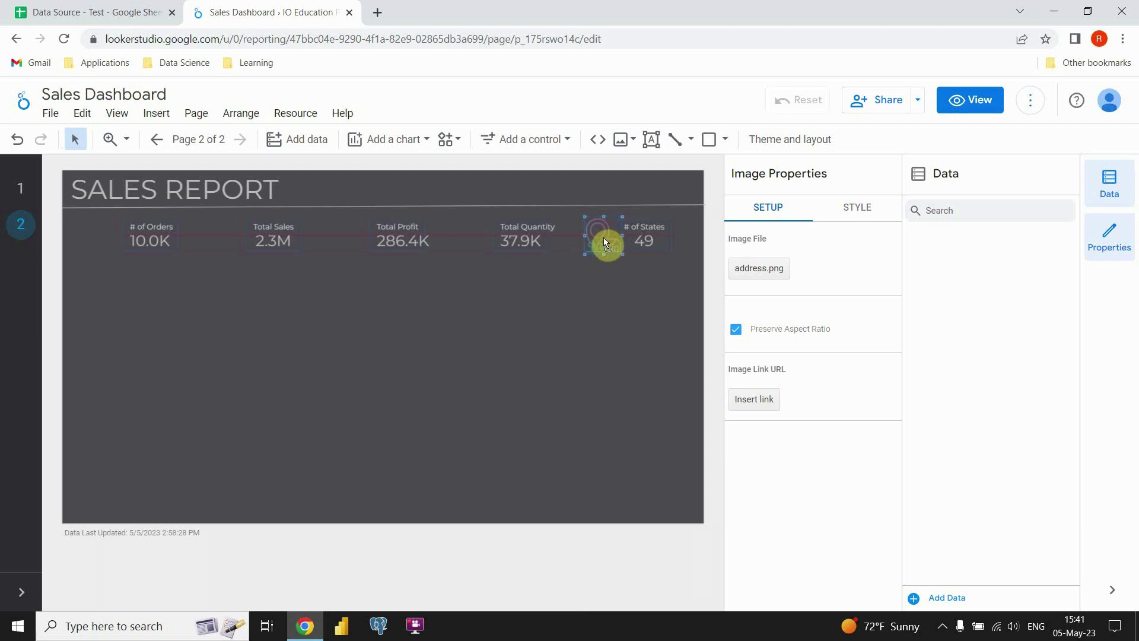
{"action": "left_click", "coordinate": [586, 289]}
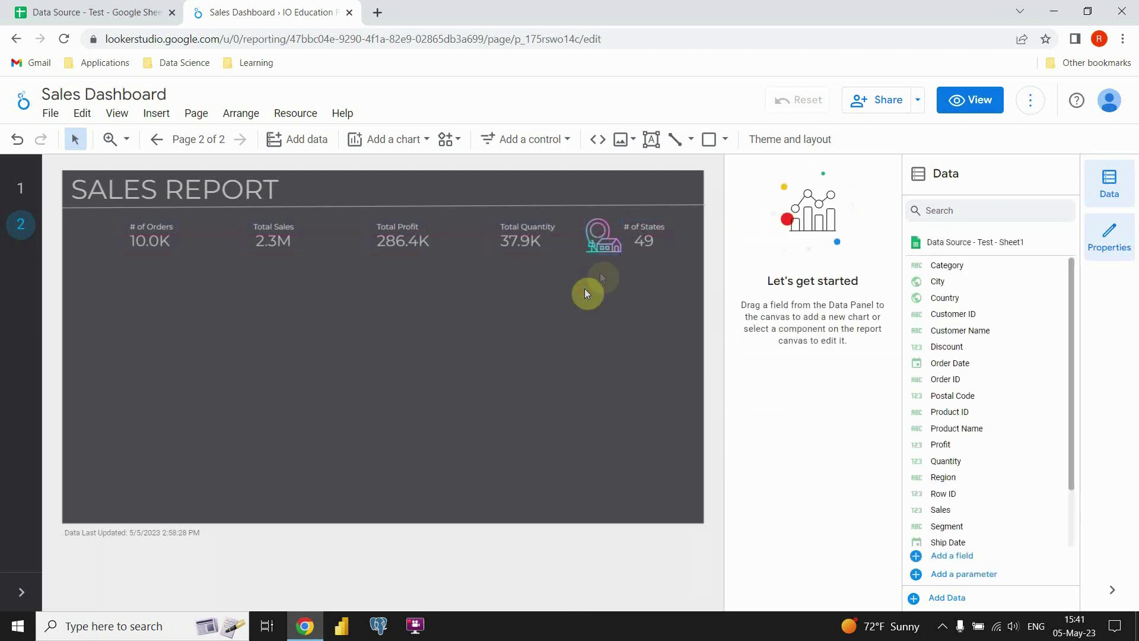
{"action": "left_click", "coordinate": [606, 231]}
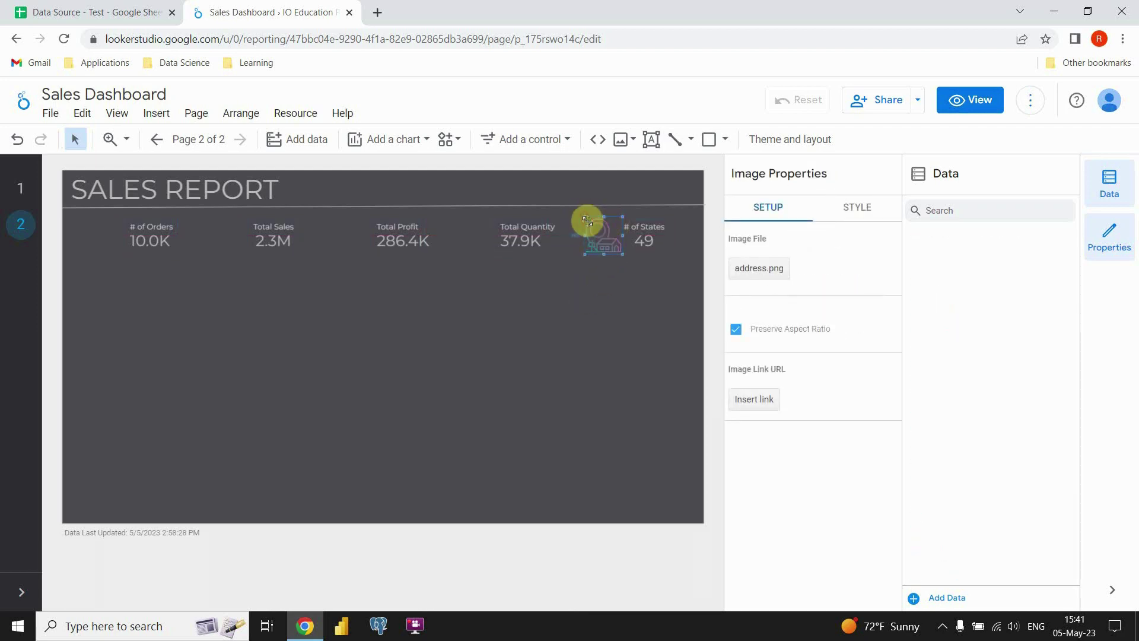
{"action": "left_click_drag", "start_coordinate": [587, 221], "coordinate": [589, 228]}
{"action": "left_click", "coordinate": [593, 305]}
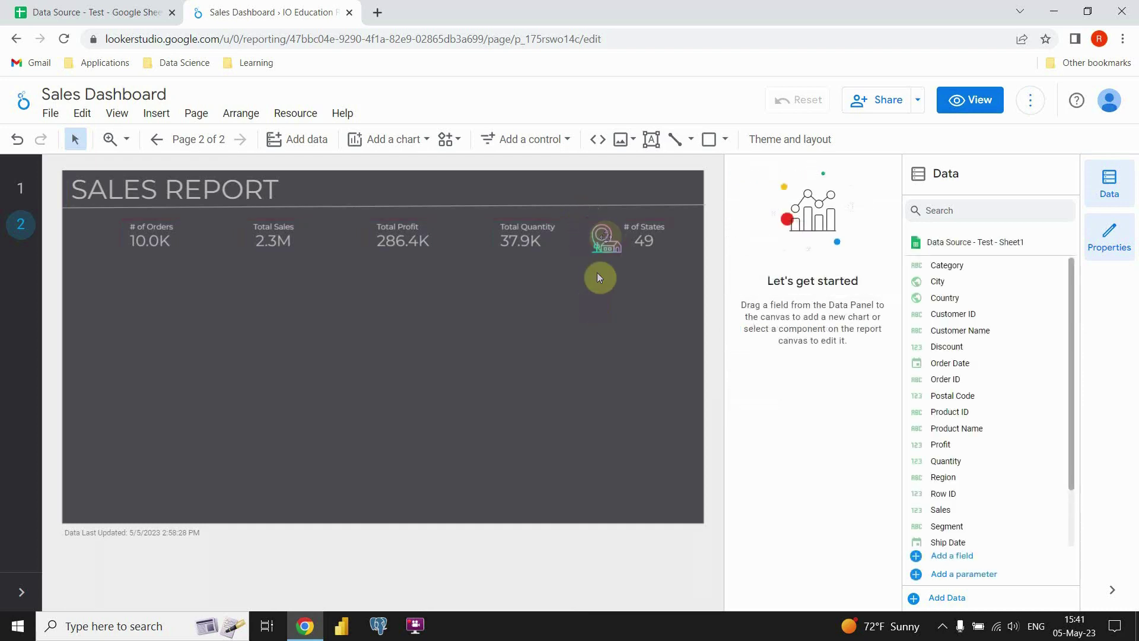
{"action": "left_click", "coordinate": [618, 242]}
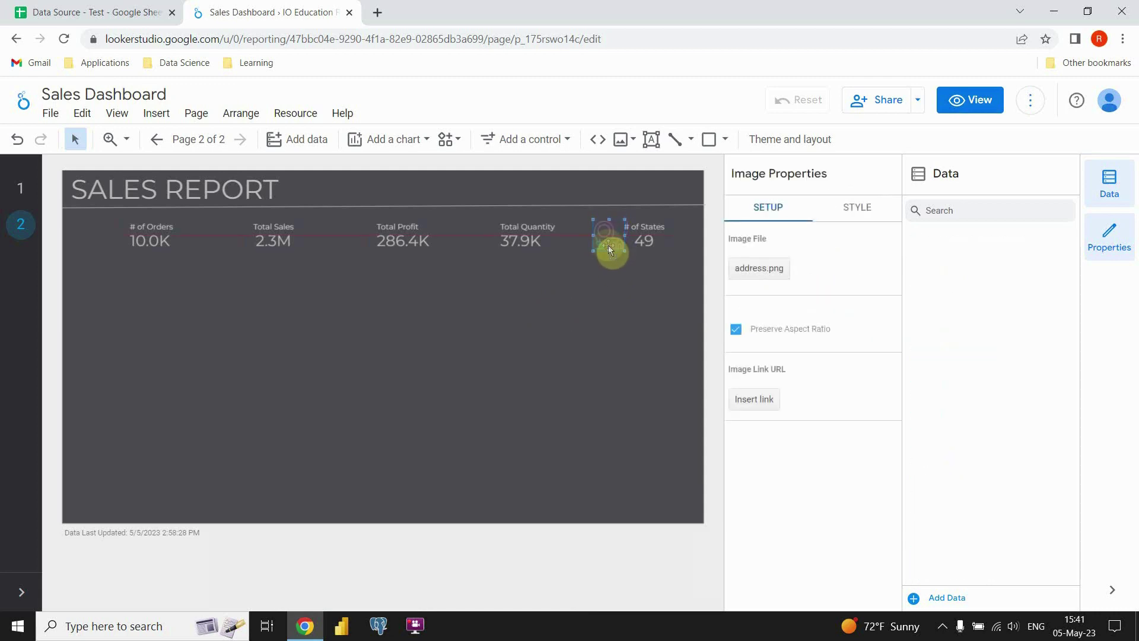
{"action": "left_click", "coordinate": [575, 291]}
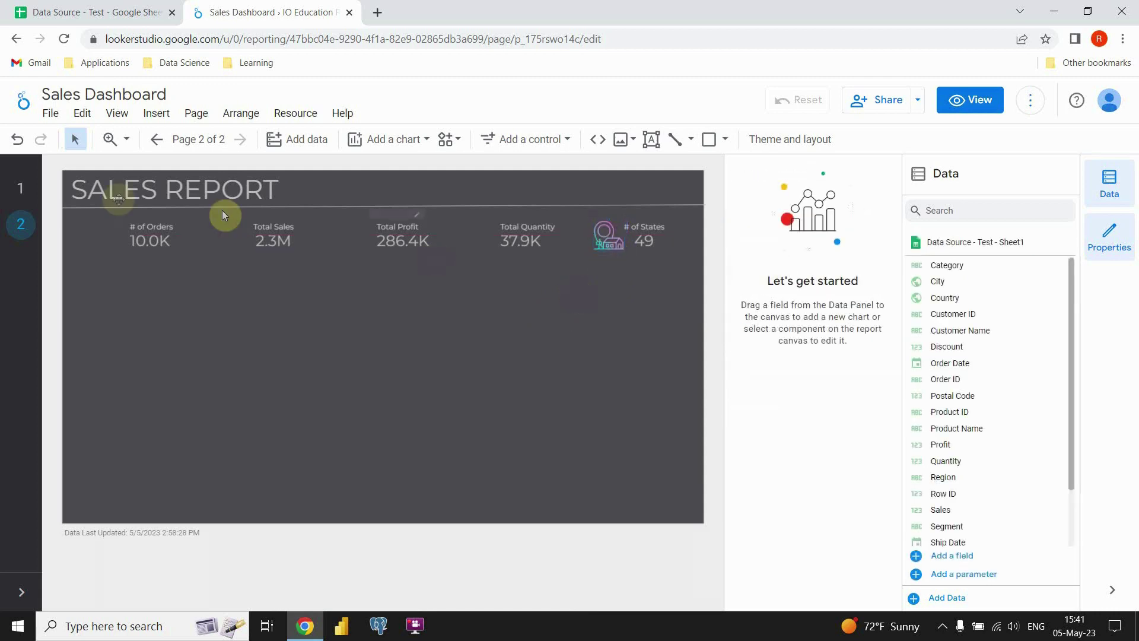
Copy the delivery, shopping and two money icons from page 1 to page 2 and place them small beneath the scorecard row.
{"action": "left_click", "coordinate": [20, 193]}
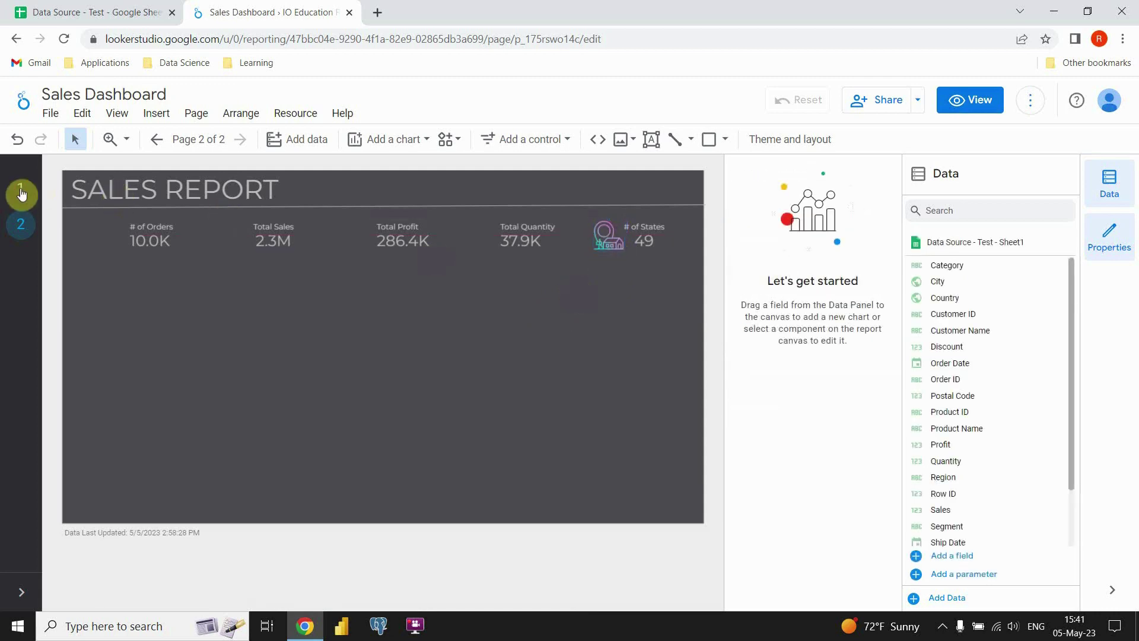
{"action": "left_click", "coordinate": [101, 233]}
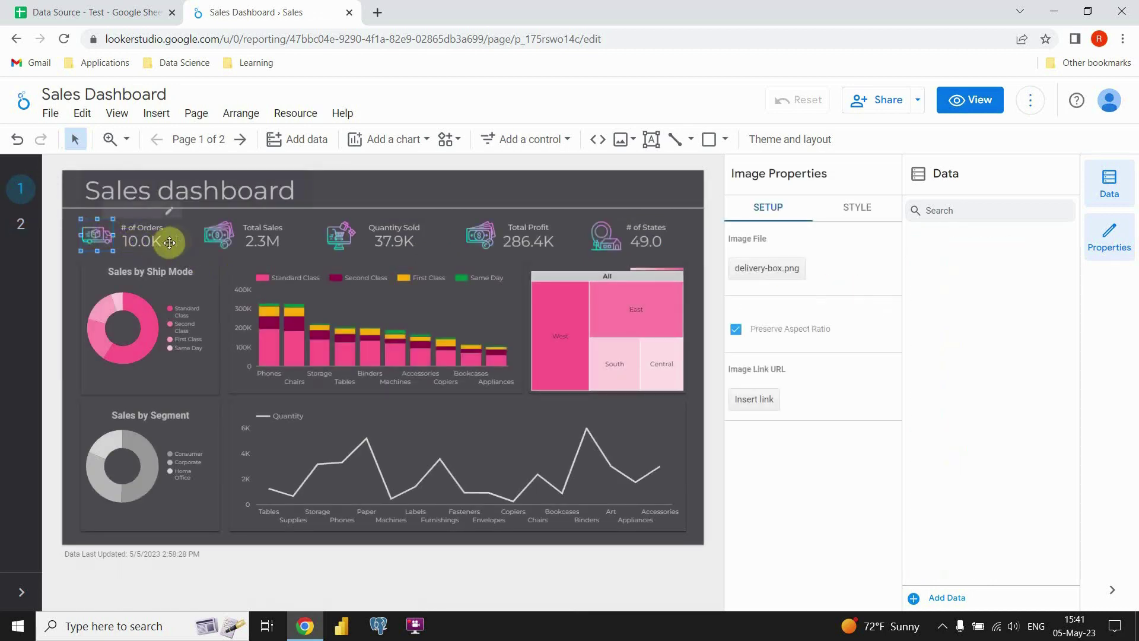
{"action": "left_click", "coordinate": [218, 235], "text": "shift"}
{"action": "left_click", "coordinate": [341, 235], "text": "shift"}
{"action": "left_click", "coordinate": [466, 240], "text": "shift"}
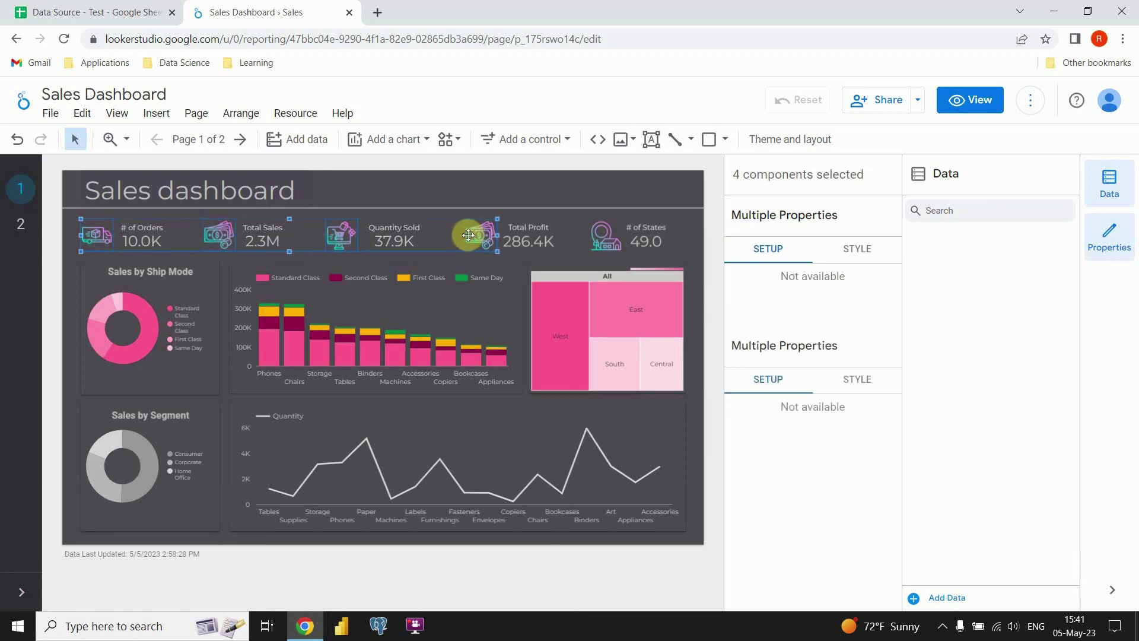
{"action": "left_click", "coordinate": [19, 222]}
{"action": "key", "text": "ctrl+v"}
{"action": "left_click_drag", "start_coordinate": [312, 216], "coordinate": [128, 281]}
Enlarge the delivery truck icon and the first money icon, placing them beside the # of Orders and Total Sales scorecards.
{"action": "left_click", "coordinate": [140, 283]}
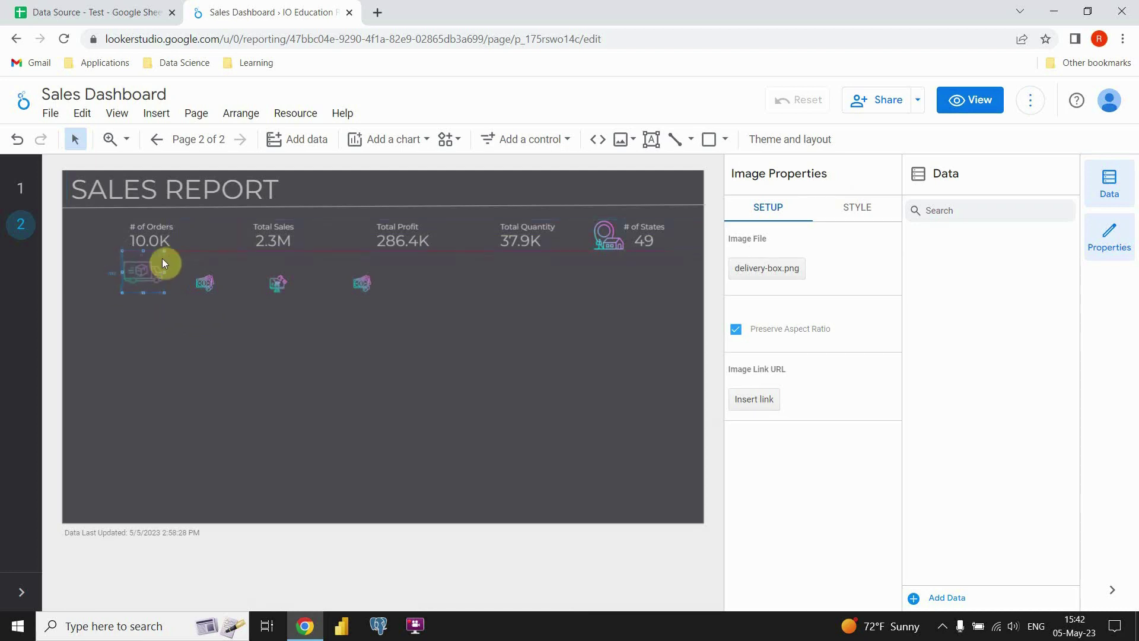
{"action": "left_click", "coordinate": [143, 276]}
{"action": "left_click_drag", "start_coordinate": [144, 277], "coordinate": [104, 236]}
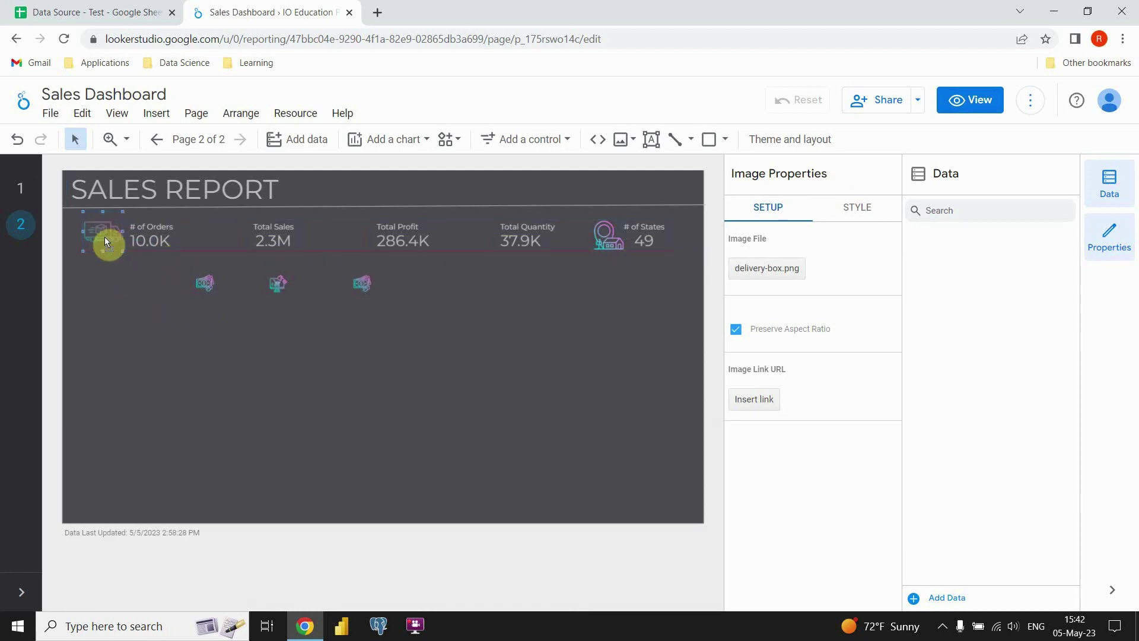
{"action": "left_click", "coordinate": [201, 281]}
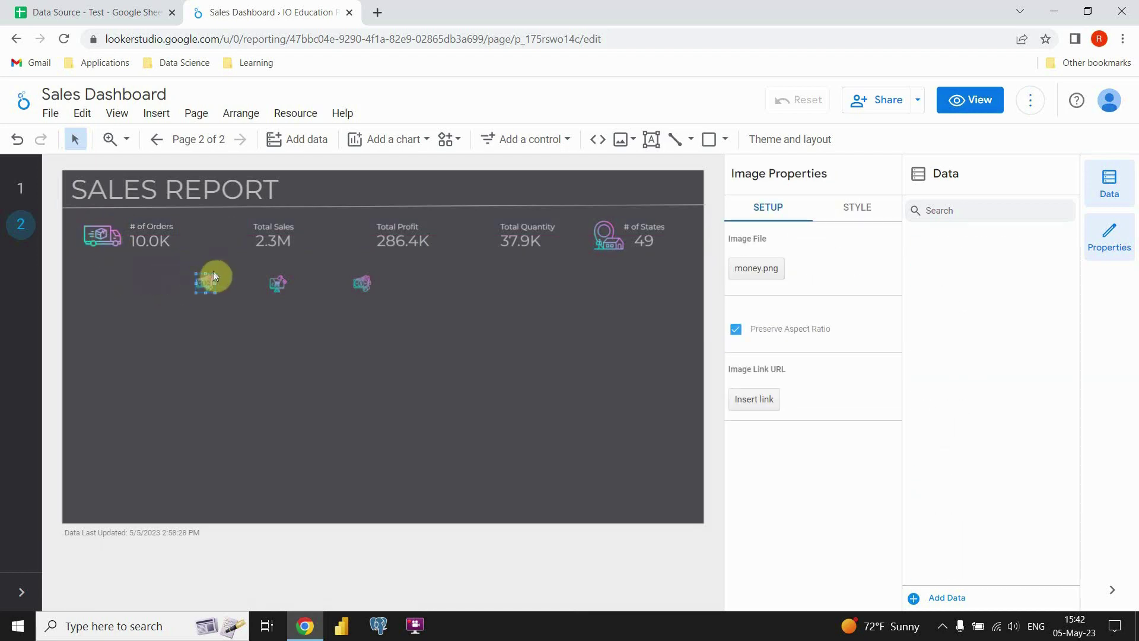
{"action": "left_click_drag", "start_coordinate": [208, 287], "coordinate": [226, 238]}
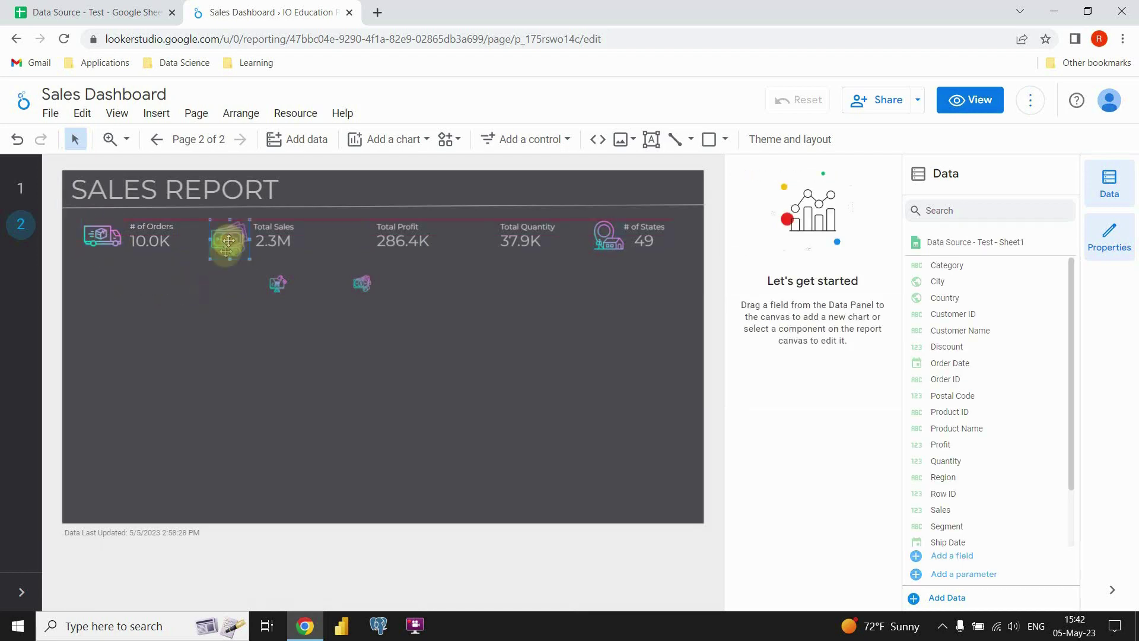
Enlarge the shopping icon and the remaining money icon, placing them beside the Total Quantity and Total Profit scorecards.
{"action": "left_click_drag", "start_coordinate": [272, 283], "coordinate": [361, 237]}
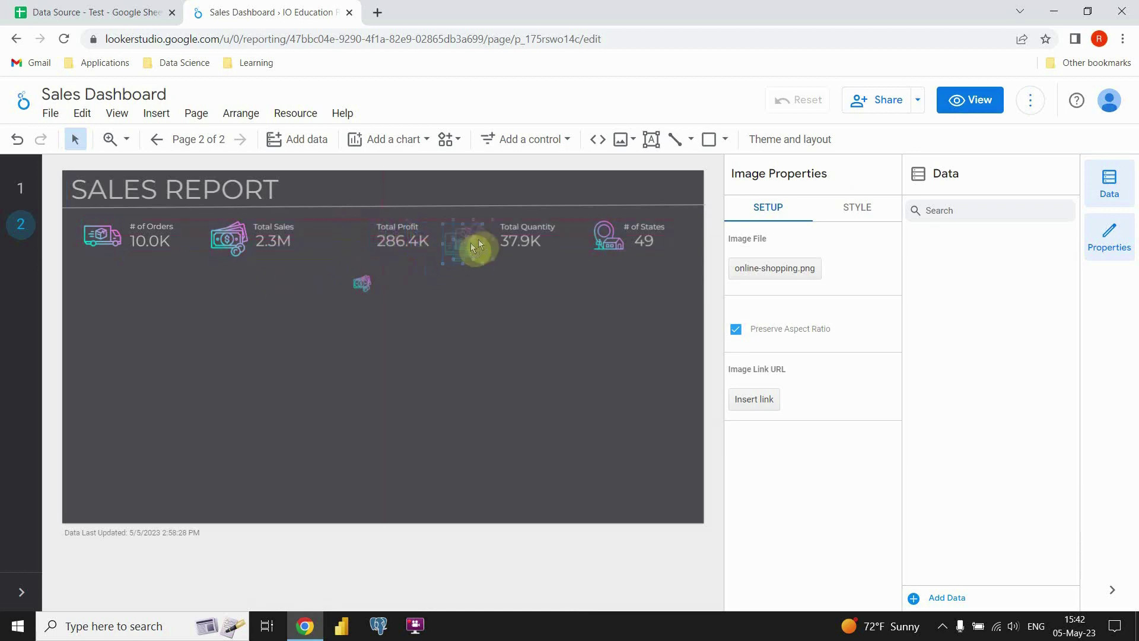
{"action": "left_click_drag", "start_coordinate": [350, 282], "coordinate": [356, 238]}
{"action": "left_click_drag", "start_coordinate": [475, 239], "coordinate": [475, 240]}
{"action": "left_click", "coordinate": [473, 315]}
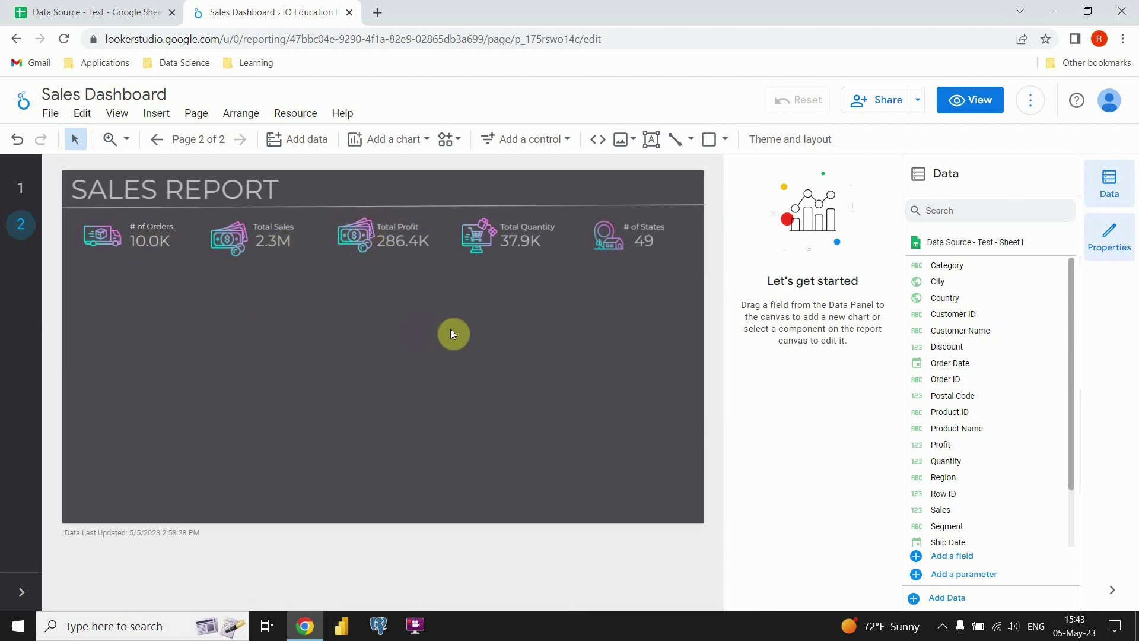
Add a small donut chart beneath the # of Orders scorecard, with Sales as its metric and Segment as its dimension.
{"action": "left_click", "coordinate": [21, 188]}
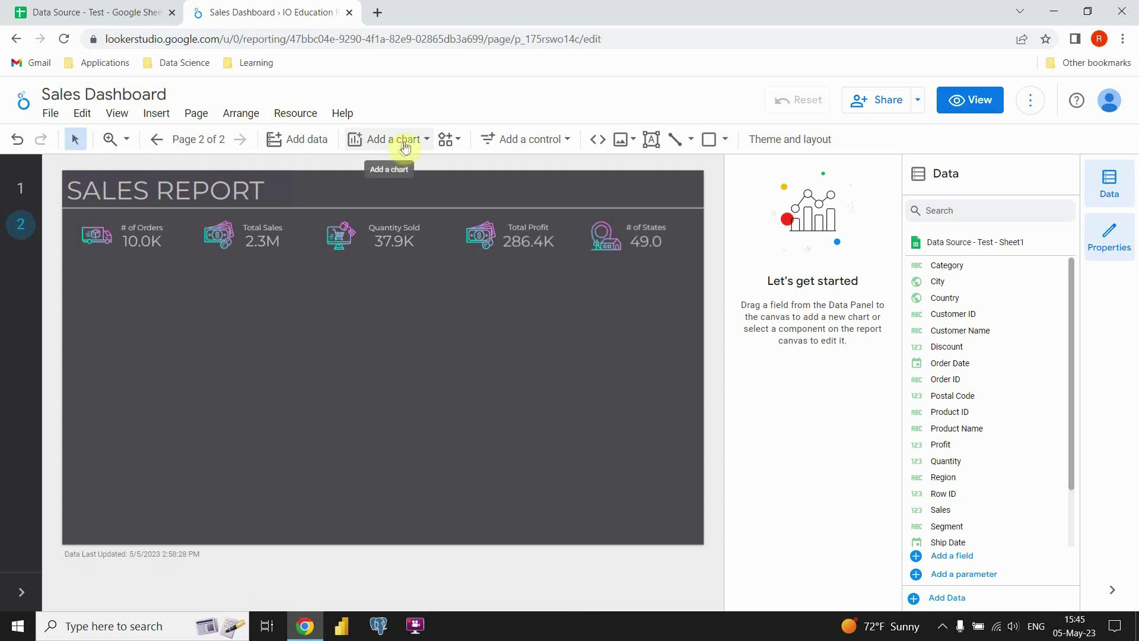
{"action": "left_click", "coordinate": [406, 142]}
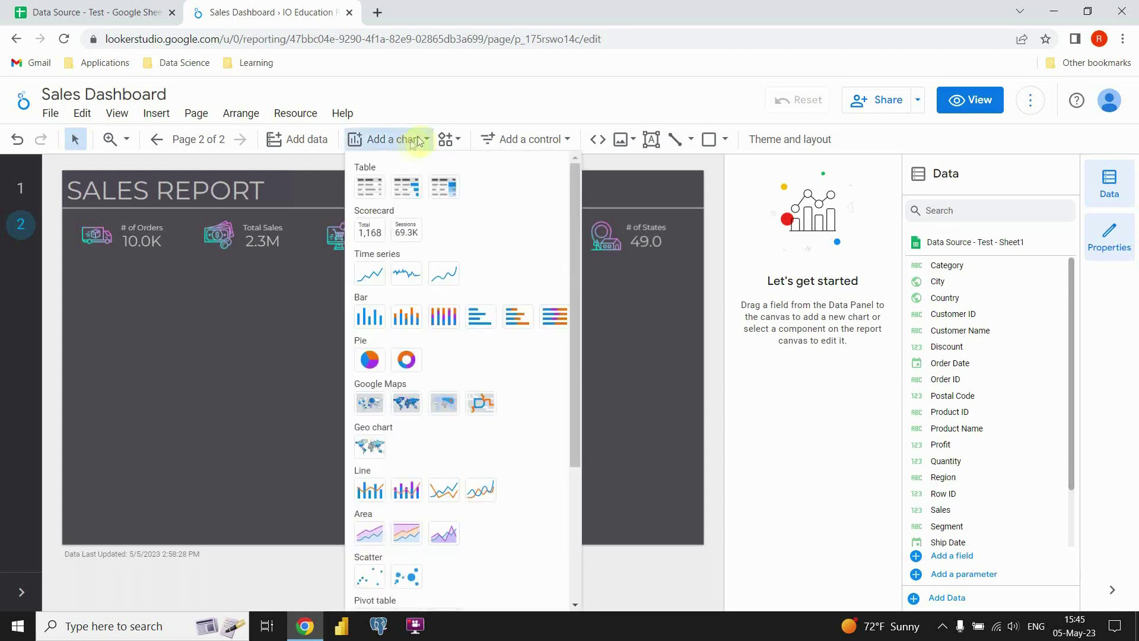
{"action": "left_click", "coordinate": [407, 364]}
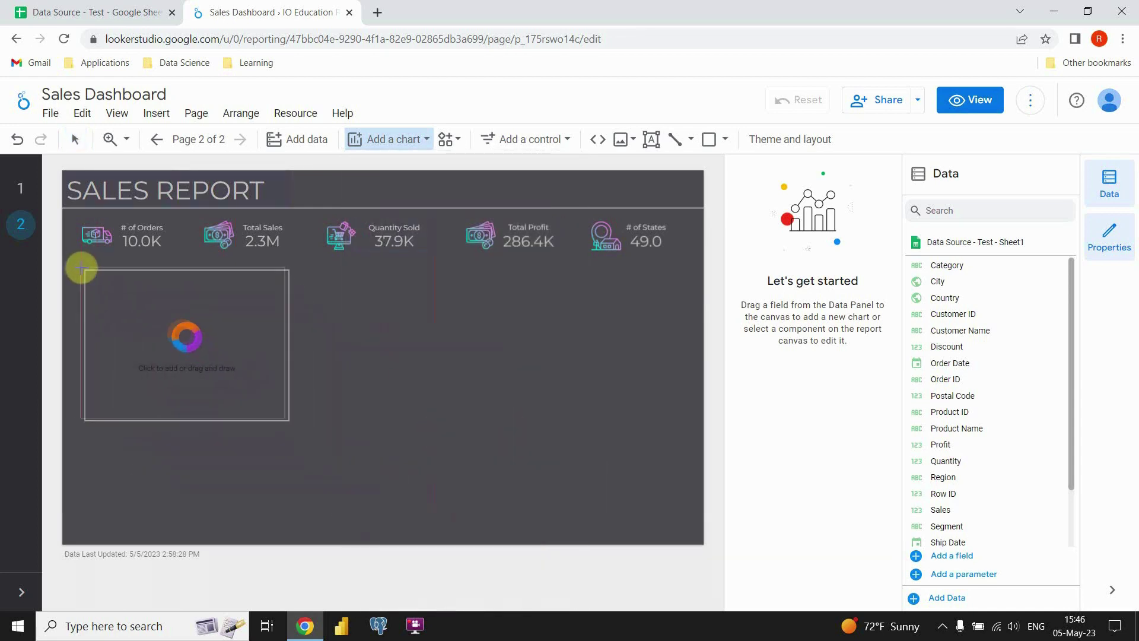
{"action": "left_click", "coordinate": [76, 268]}
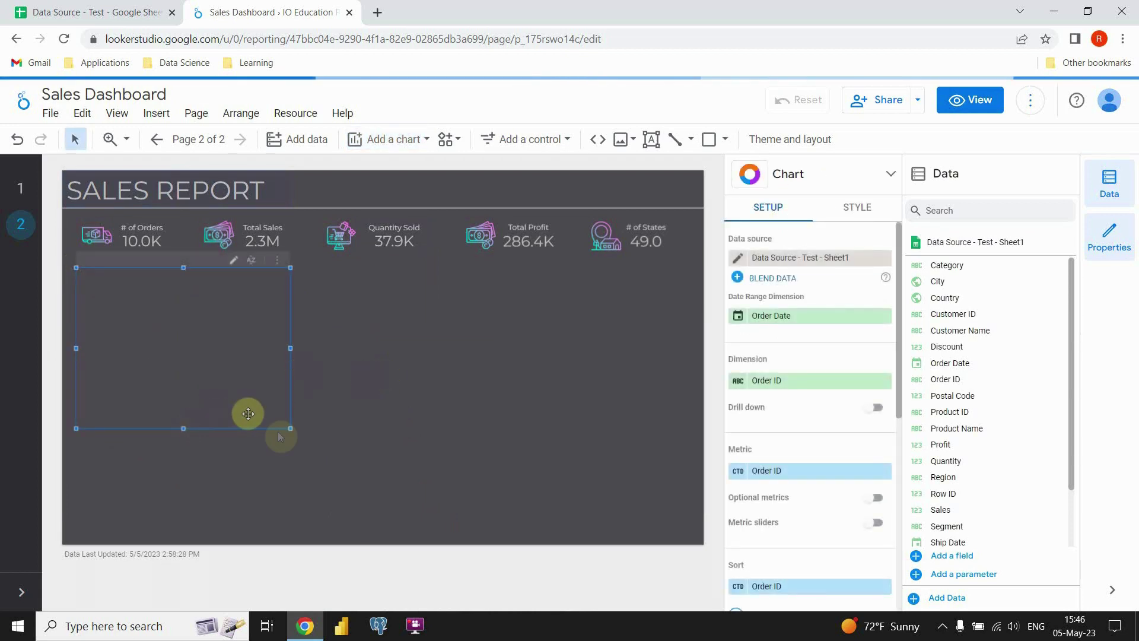
{"action": "left_click_drag", "start_coordinate": [290, 428], "coordinate": [259, 405]}
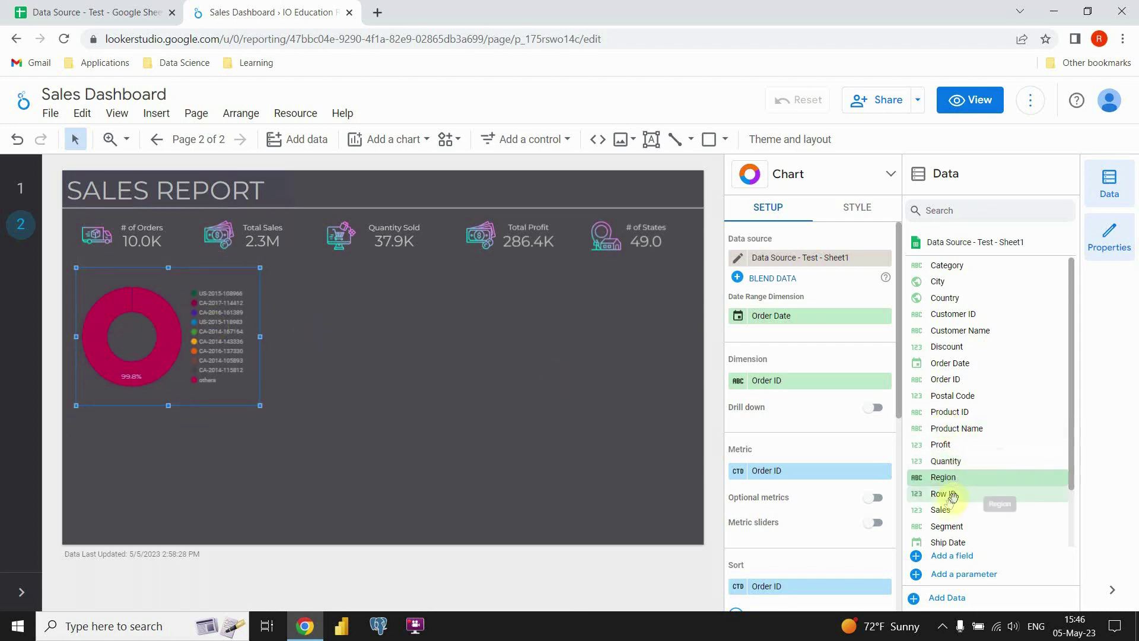
{"action": "left_click_drag", "start_coordinate": [953, 504], "coordinate": [766, 471]}
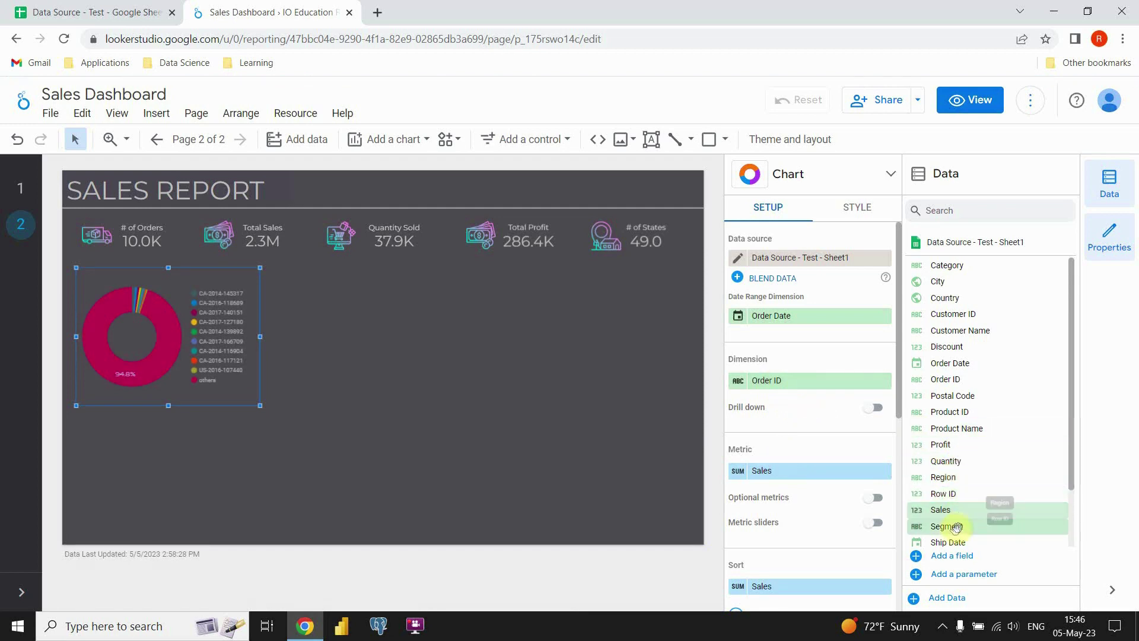
{"action": "left_click_drag", "start_coordinate": [955, 528], "coordinate": [782, 383]}
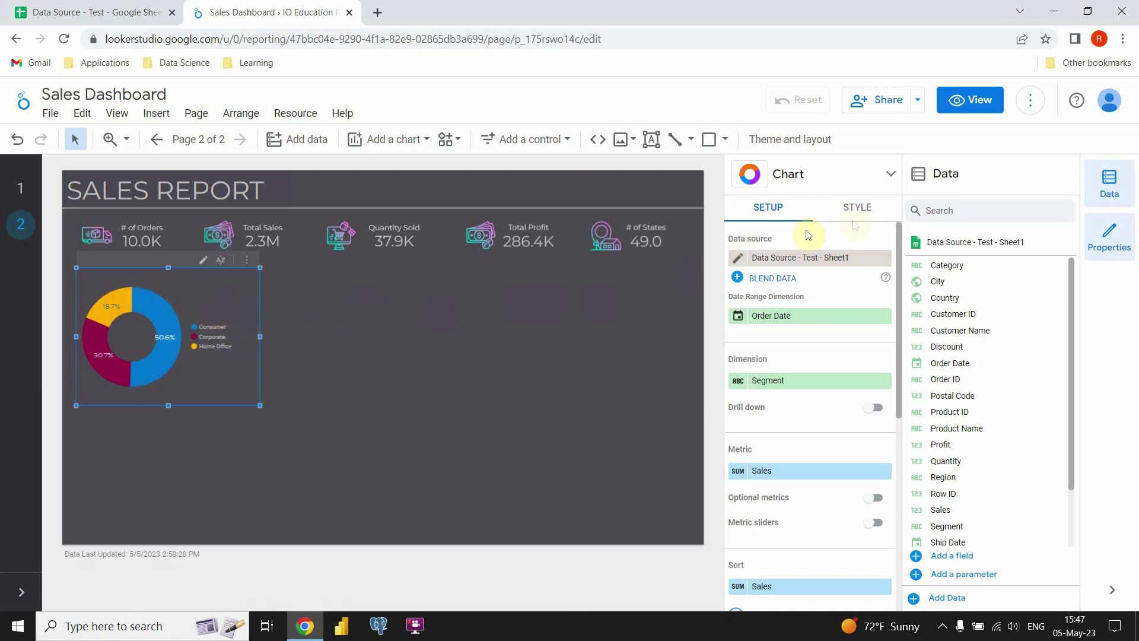
Color the donut chart's slices by a single color, choosing pink.
{"action": "left_click", "coordinate": [850, 212]}
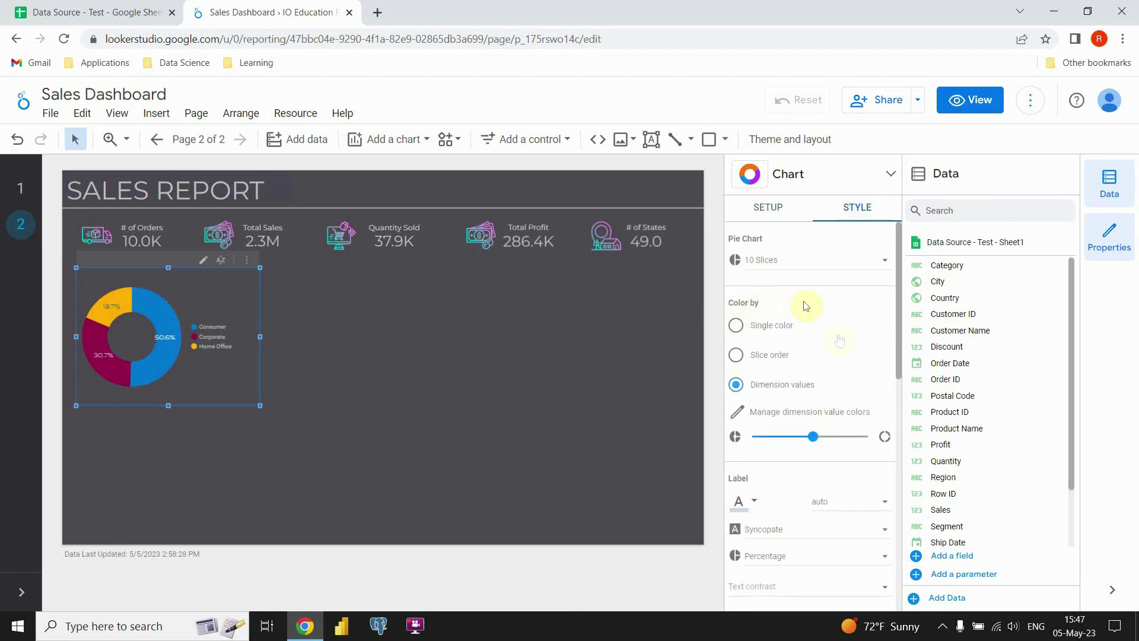
{"action": "left_click", "coordinate": [738, 328]}
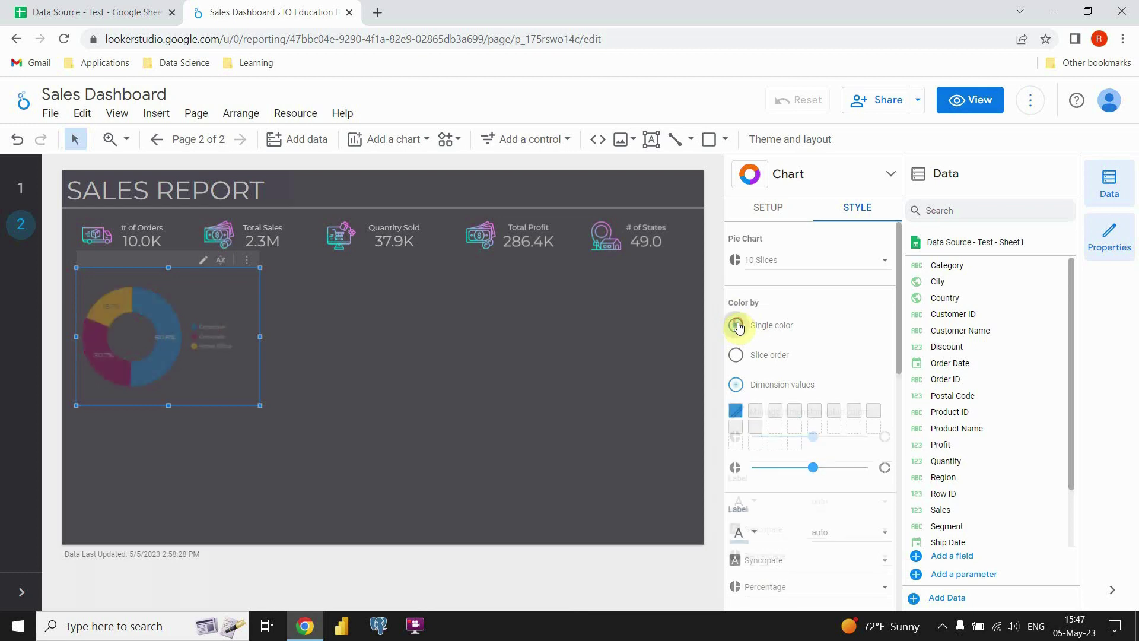
{"action": "left_click", "coordinate": [735, 409]}
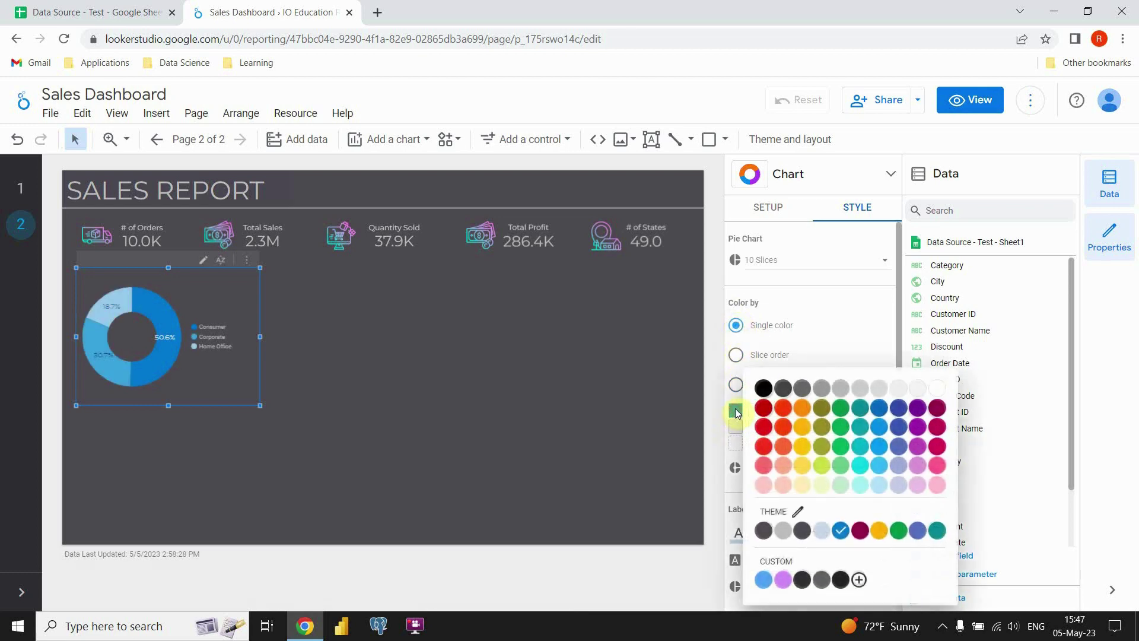
{"action": "left_click", "coordinate": [937, 467]}
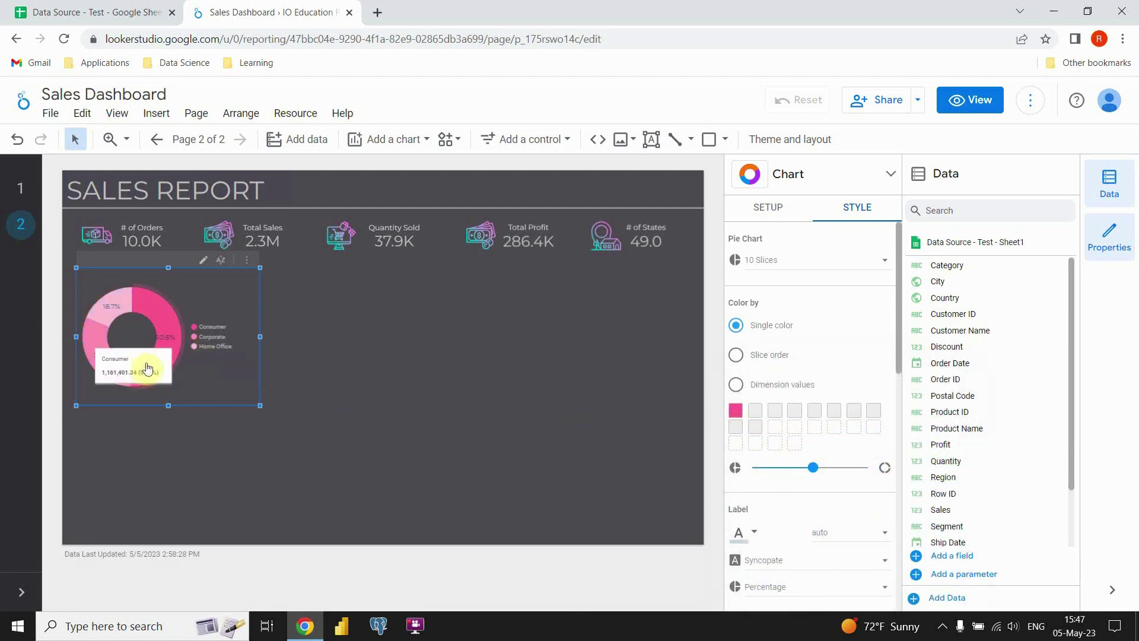
{"action": "mouse_move", "coordinate": [98, 355]}
{"action": "mouse_move", "coordinate": [110, 309]}
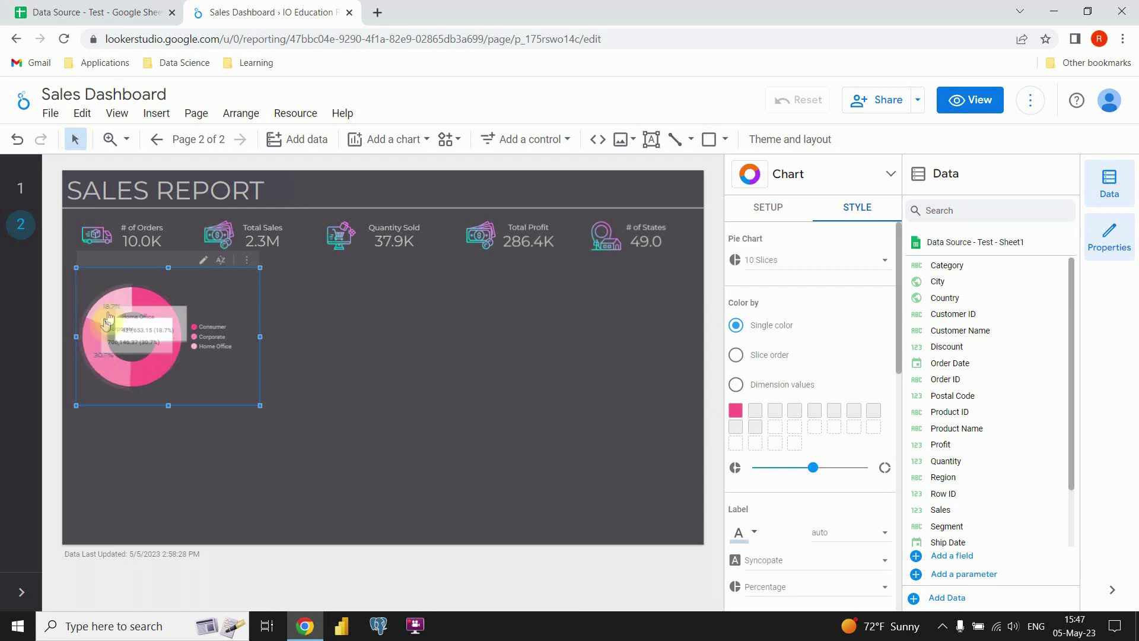
{"action": "left_click", "coordinate": [270, 309]}
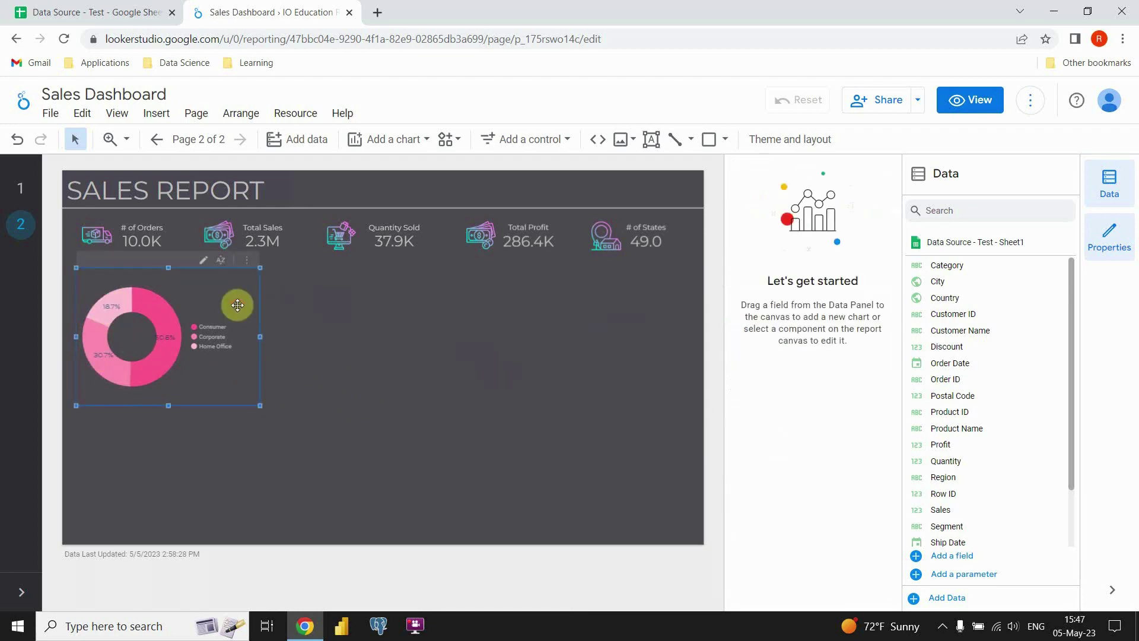
Add a border shadow to the Segment donut chart.
{"action": "left_click", "coordinate": [237, 313]}
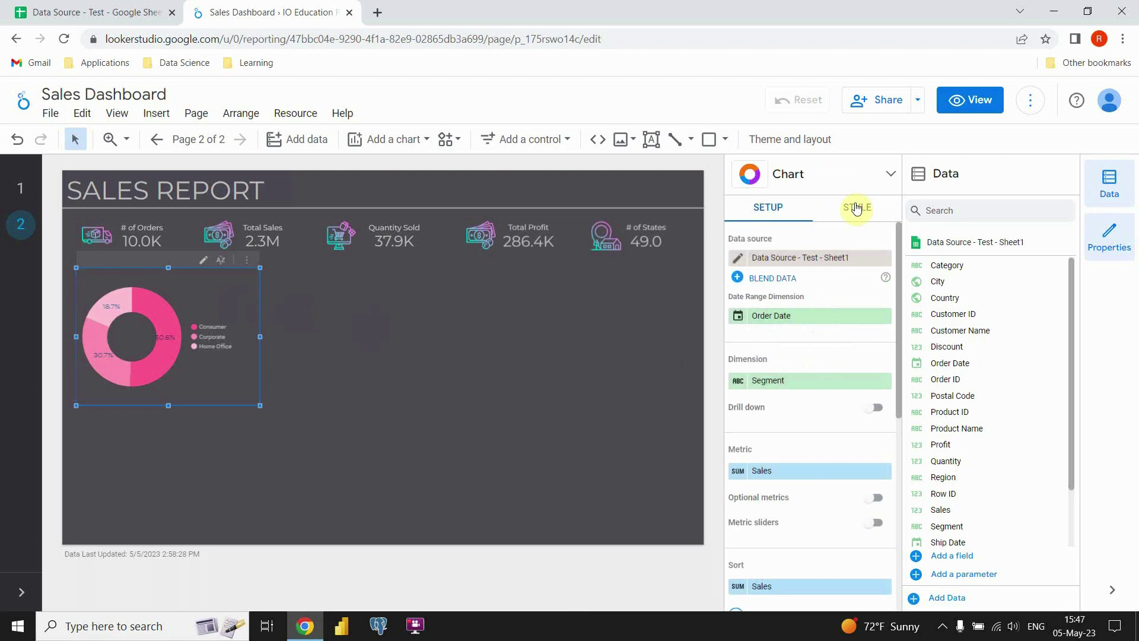
{"action": "scroll", "coordinate": [814, 351], "scroll_direction": "down", "scroll_amount": 6}
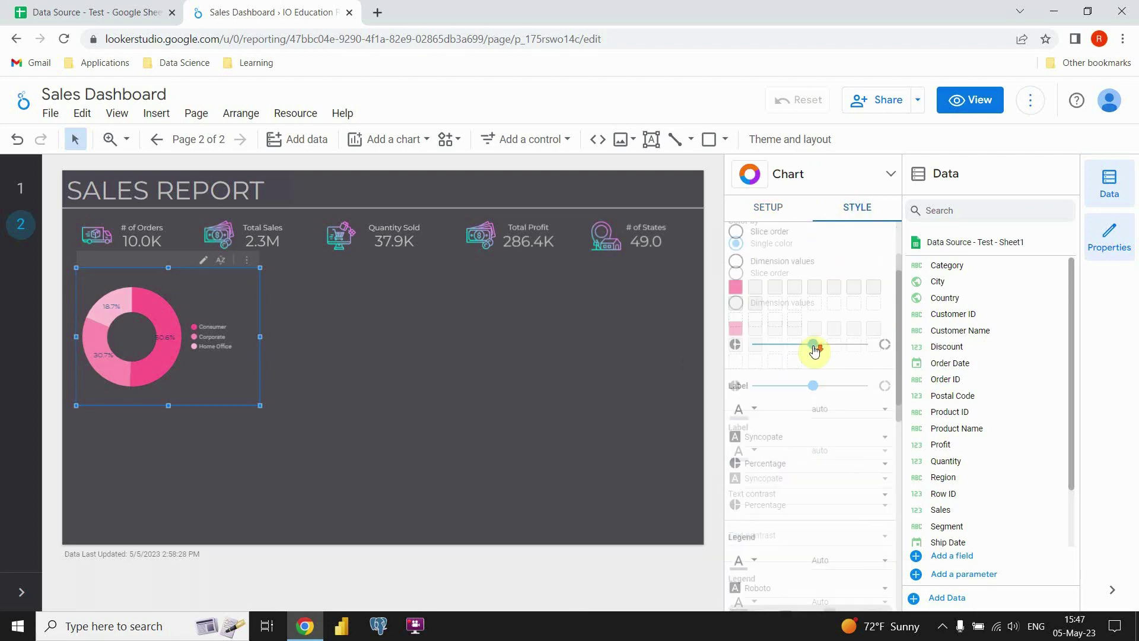
{"action": "scroll", "coordinate": [815, 351], "scroll_direction": "down", "scroll_amount": 3}
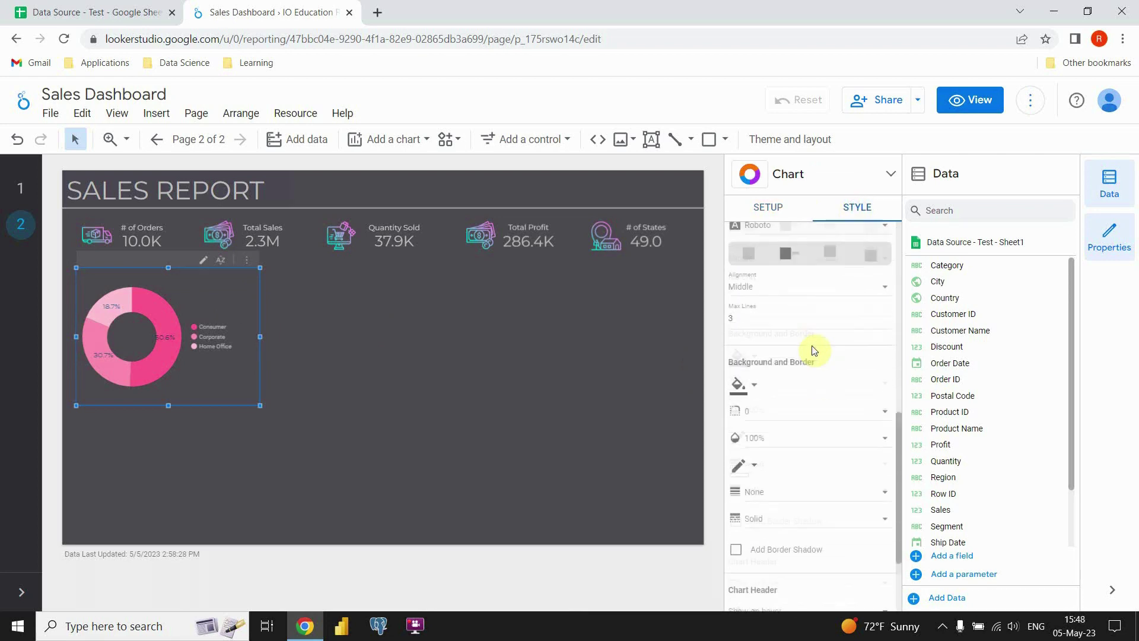
{"action": "scroll", "coordinate": [808, 350], "scroll_direction": "down", "scroll_amount": 1}
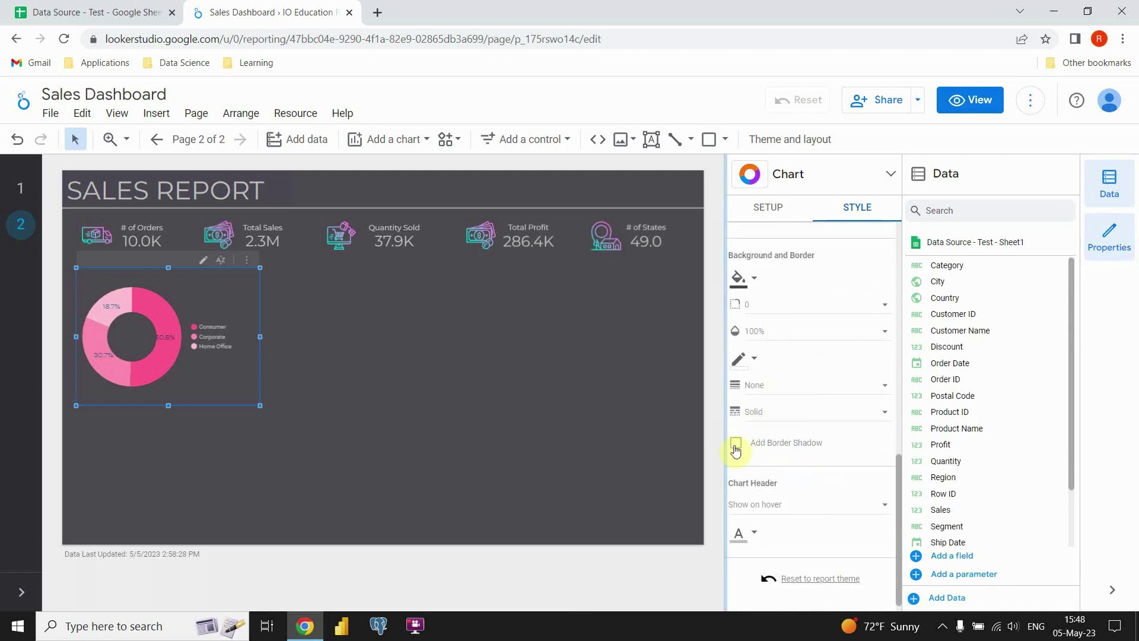
{"action": "left_click", "coordinate": [383, 371]}
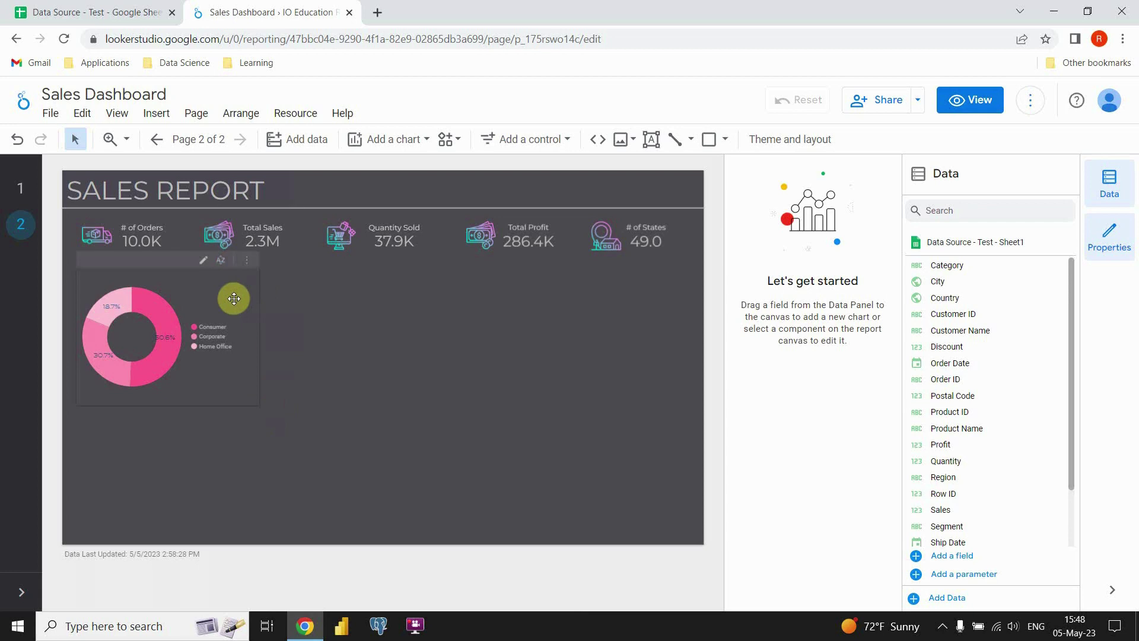
Move the donut chart slightly lower, make it narrower, and place a copy of it directly beneath.
{"action": "left_click_drag", "start_coordinate": [232, 300], "coordinate": [238, 316]}
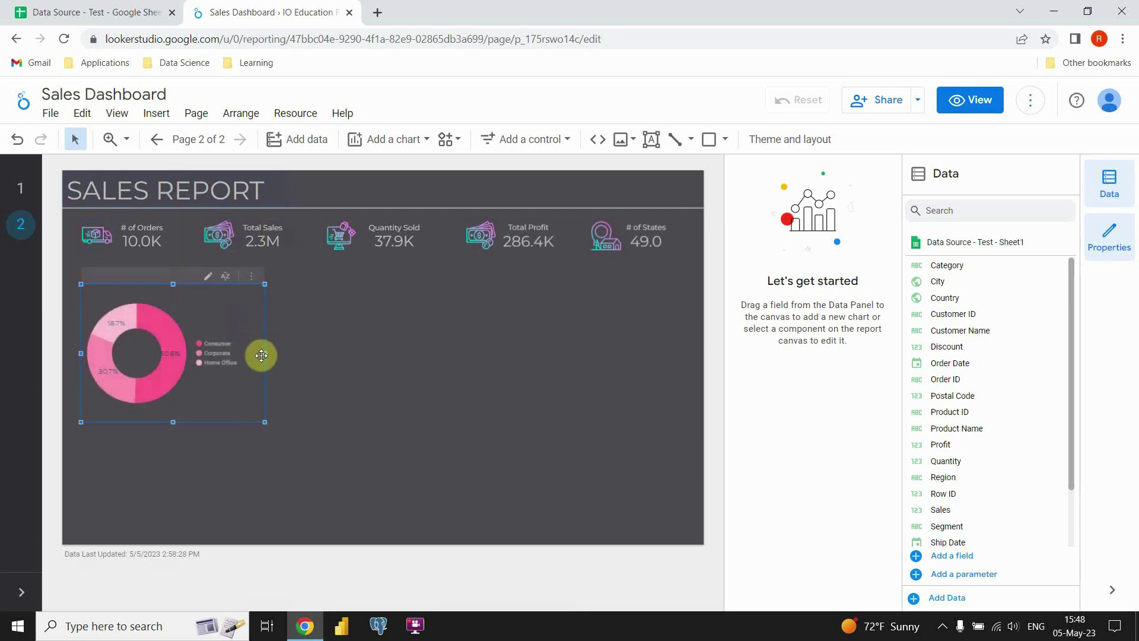
{"action": "left_click_drag", "start_coordinate": [263, 354], "coordinate": [218, 353]}
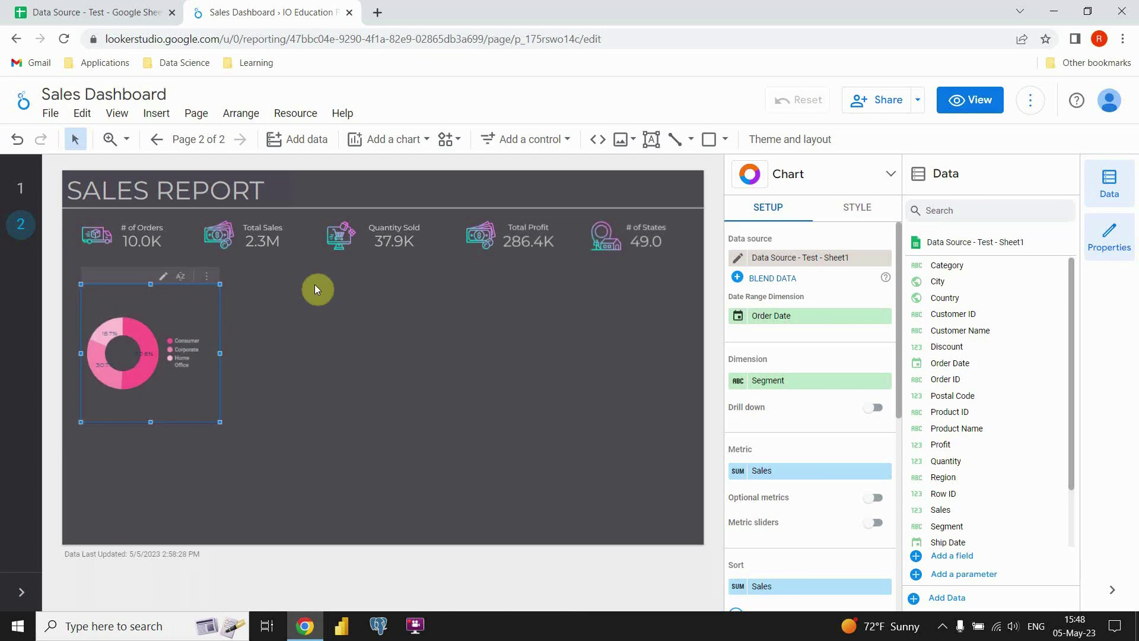
{"action": "left_click_drag", "start_coordinate": [208, 301], "coordinate": [211, 429]}
{"action": "left_click", "coordinate": [210, 315]}
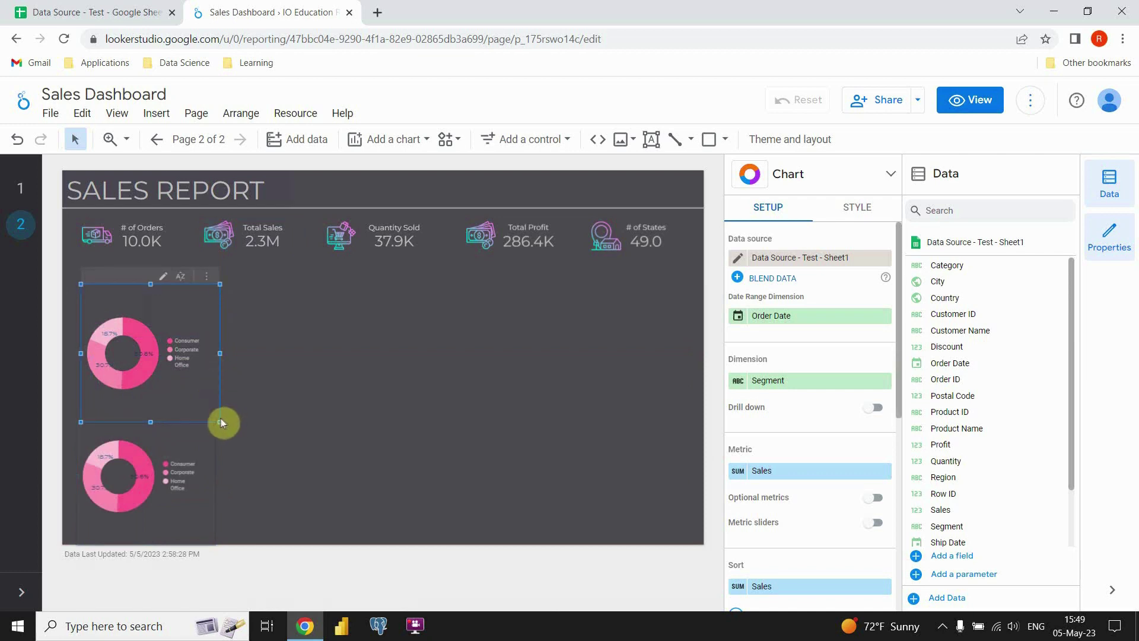
Shrink both donut charts to matching sizes and align them in a column with a small gap between them.
{"action": "left_click_drag", "start_coordinate": [219, 419], "coordinate": [183, 367]}
{"action": "left_click_drag", "start_coordinate": [166, 430], "coordinate": [168, 418]}
{"action": "left_click_drag", "start_coordinate": [220, 533], "coordinate": [199, 507]}
{"action": "left_click", "coordinate": [304, 420]}
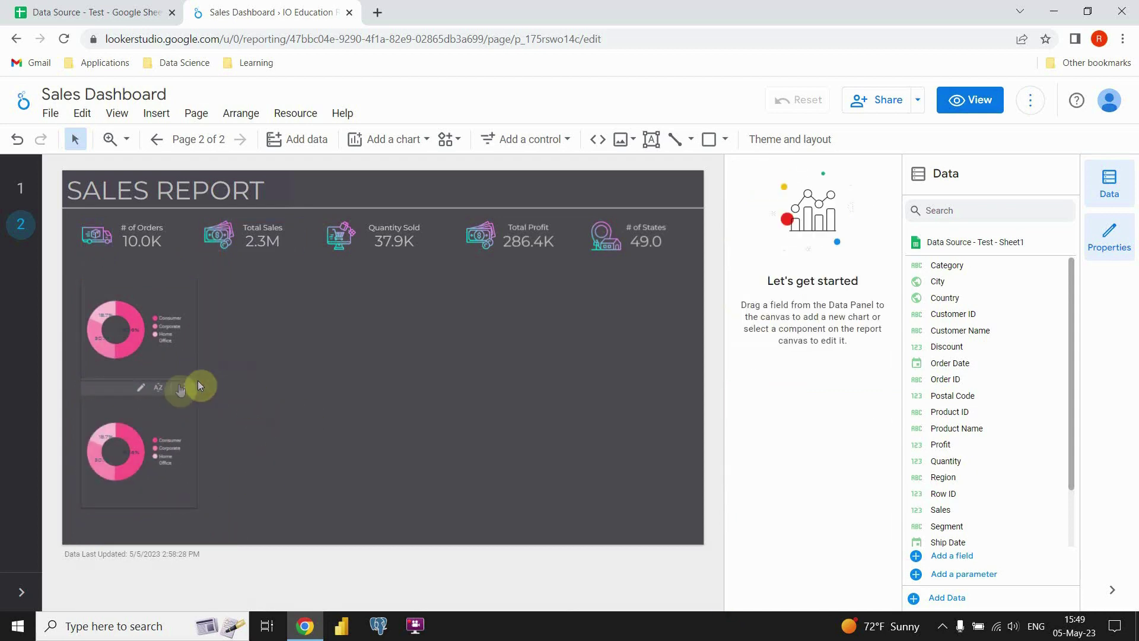
{"action": "left_click_drag", "start_coordinate": [162, 415], "coordinate": [162, 423]}
{"action": "left_click", "coordinate": [270, 404]}
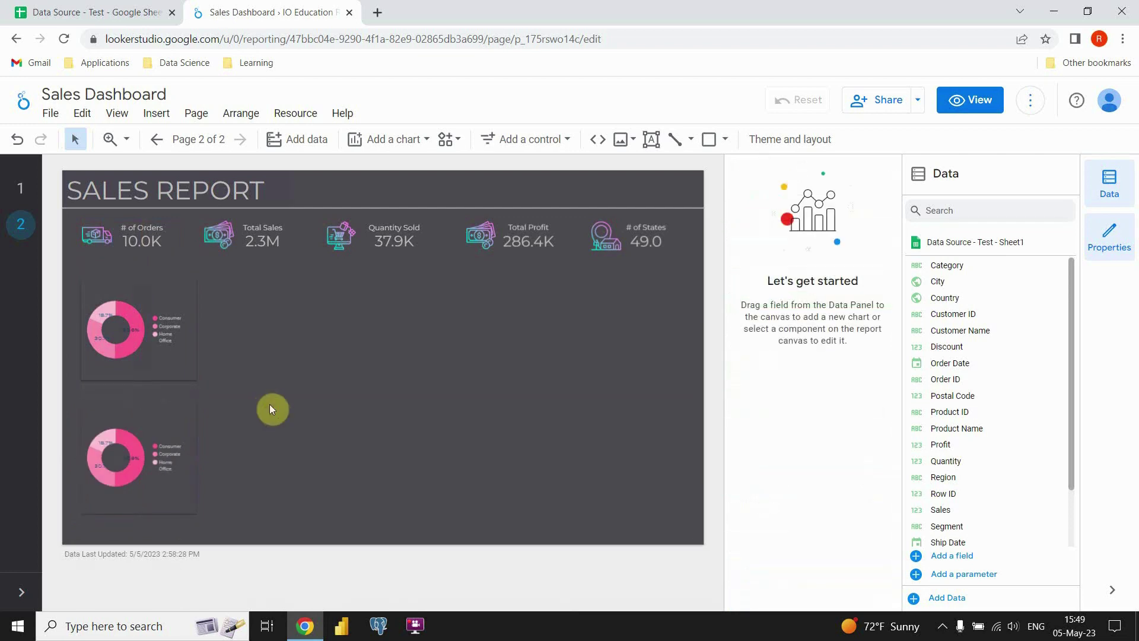
Set the lower donut chart's dimension to Sub-Category.
{"action": "left_click", "coordinate": [158, 422]}
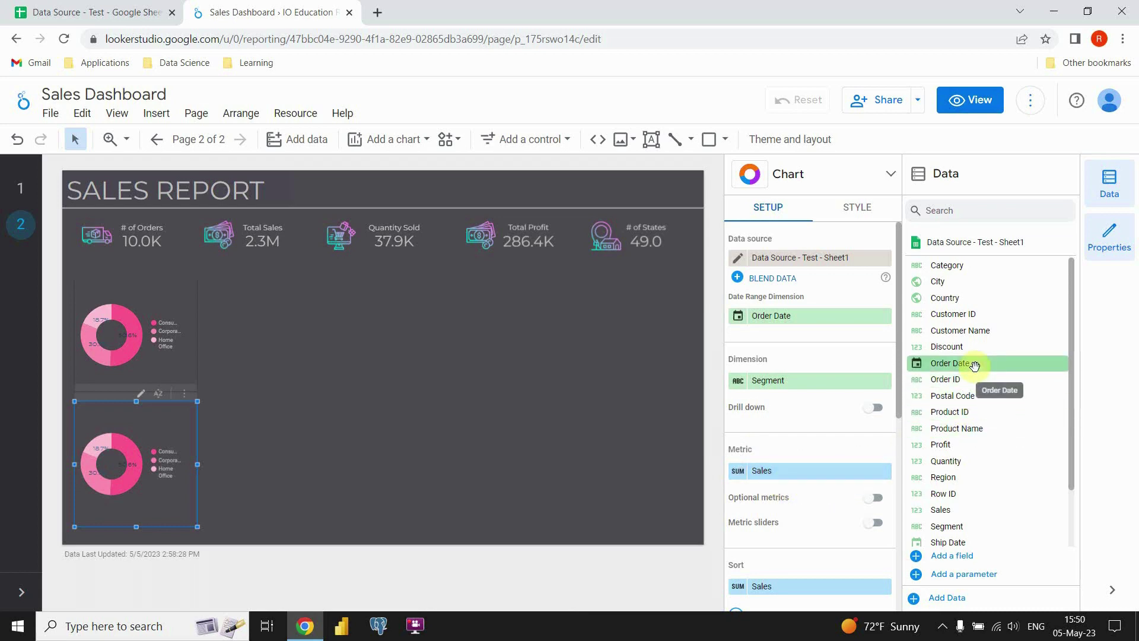
{"action": "scroll", "coordinate": [979, 363], "scroll_direction": "down", "scroll_amount": 1}
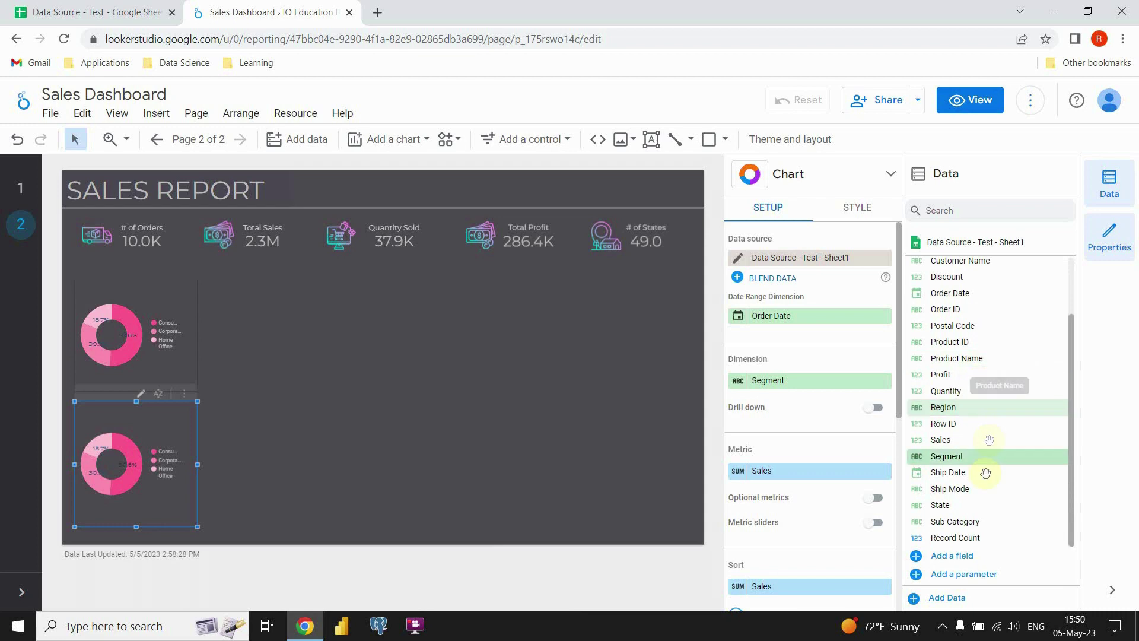
{"action": "left_click_drag", "start_coordinate": [971, 521], "coordinate": [797, 386]}
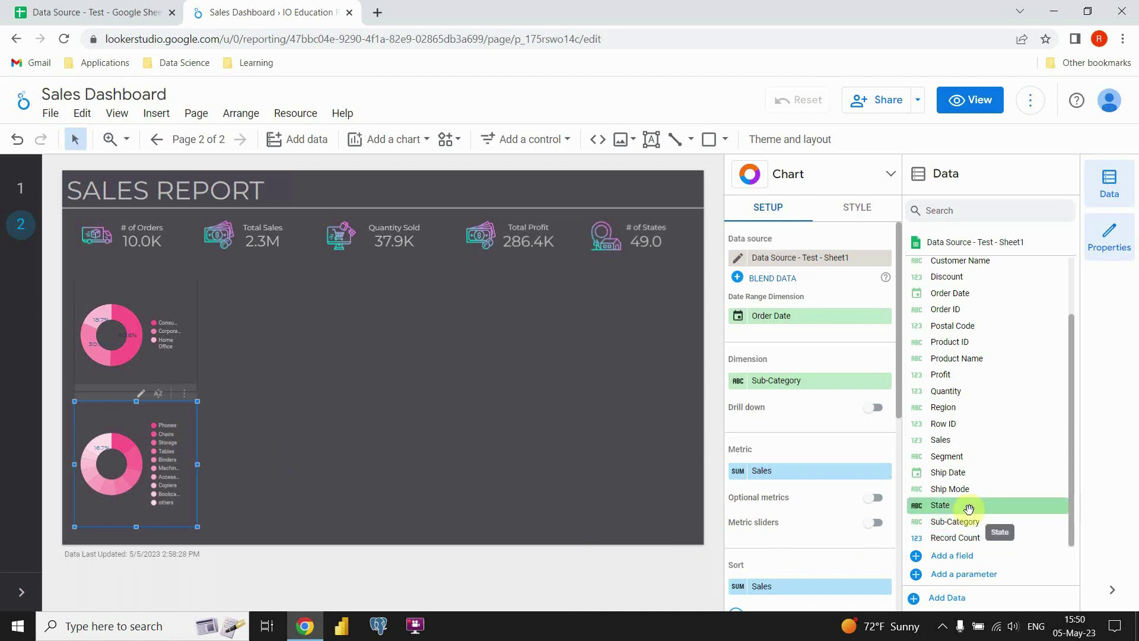
Set the lower donut chart's dimension to Ship Mode.
{"action": "key", "text": "Escape"}
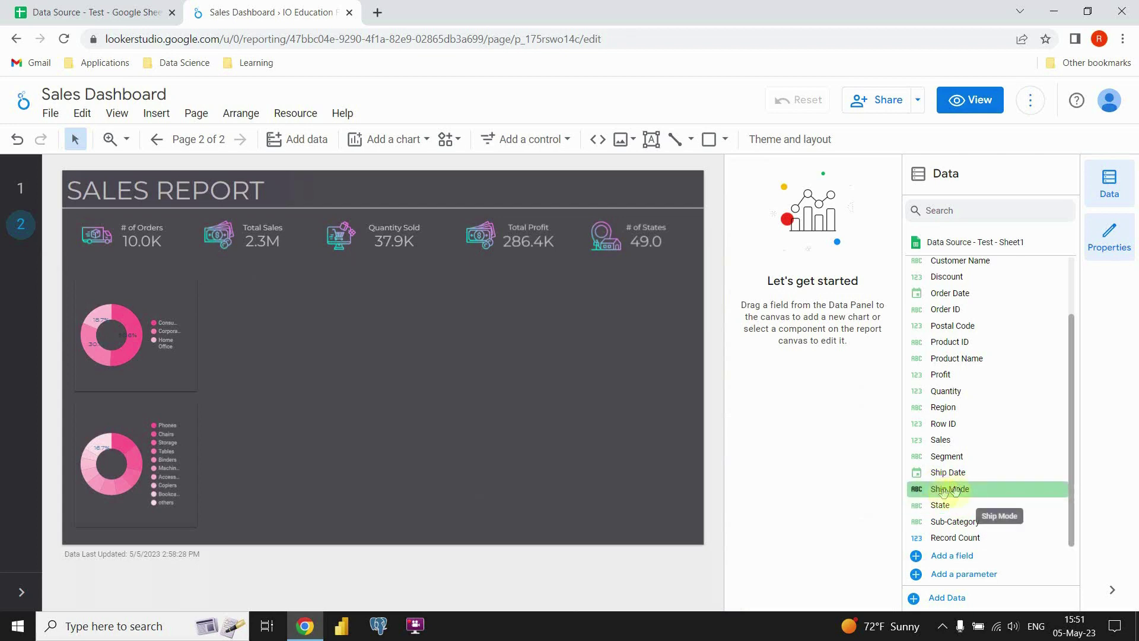
{"action": "left_click_drag", "start_coordinate": [935, 492], "coordinate": [188, 429]}
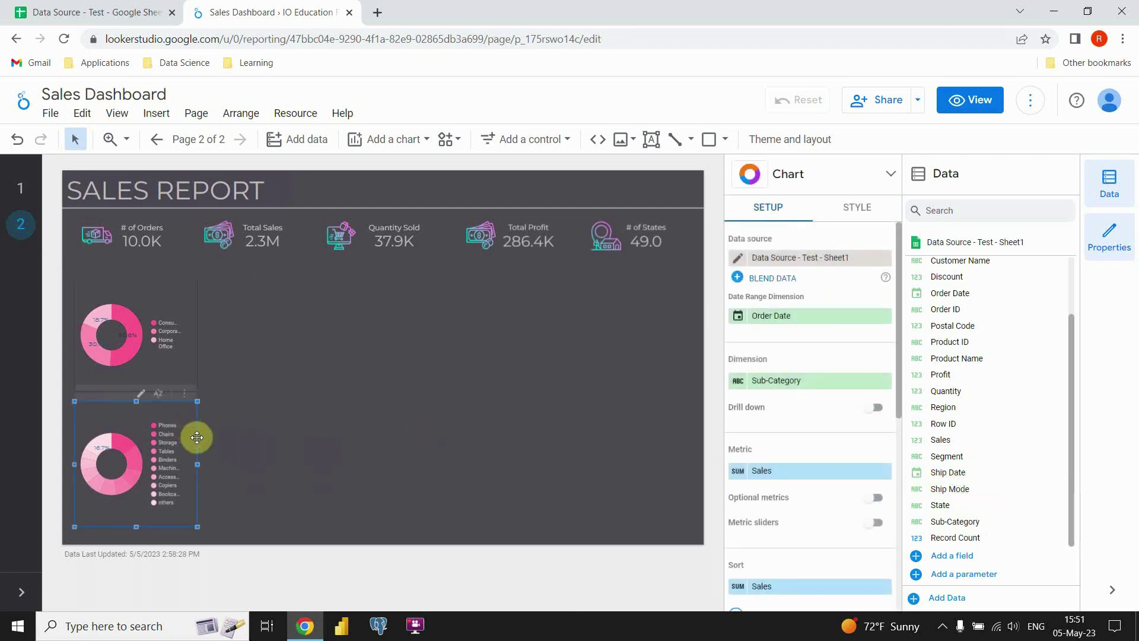
{"action": "left_click_drag", "start_coordinate": [979, 491], "coordinate": [803, 390]}
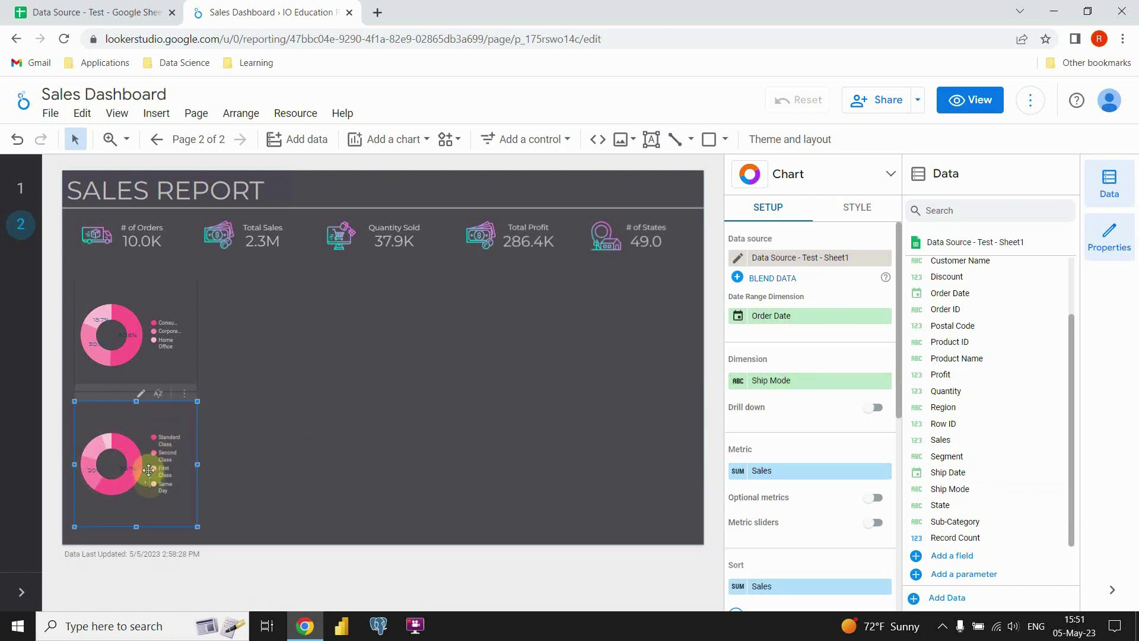
Widen the Ship Mode donut chart slightly, and widen the Segment donut chart above it to the same width.
{"action": "left_click_drag", "start_coordinate": [200, 465], "coordinate": [220, 467]}
{"action": "left_click", "coordinate": [258, 445]}
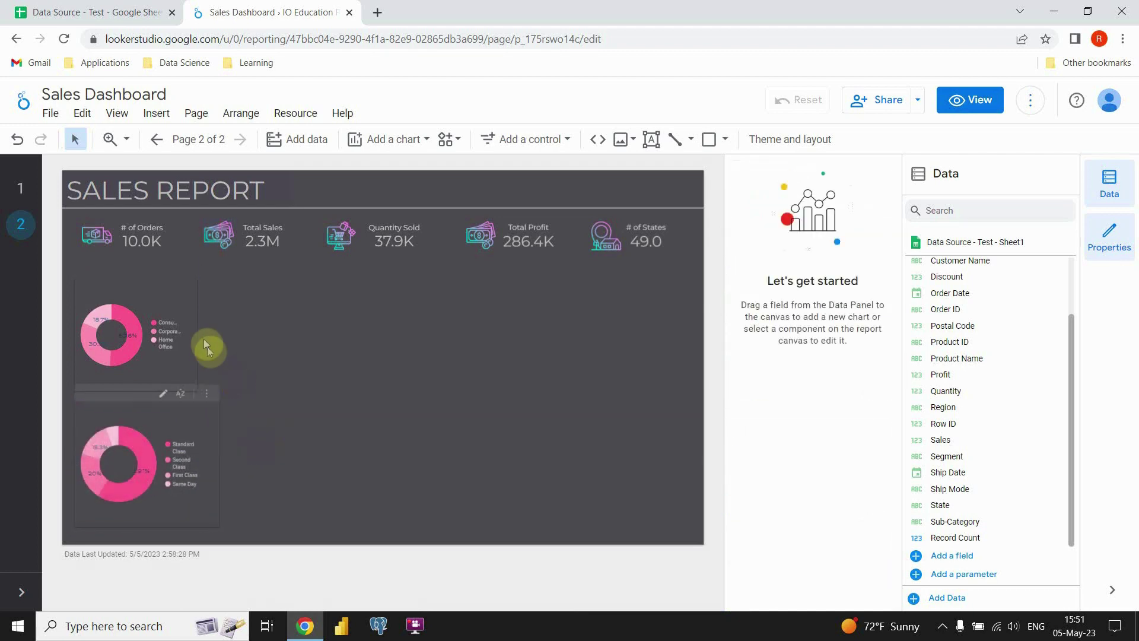
{"action": "left_click", "coordinate": [190, 333]}
{"action": "left_click_drag", "start_coordinate": [194, 334], "coordinate": [221, 340]}
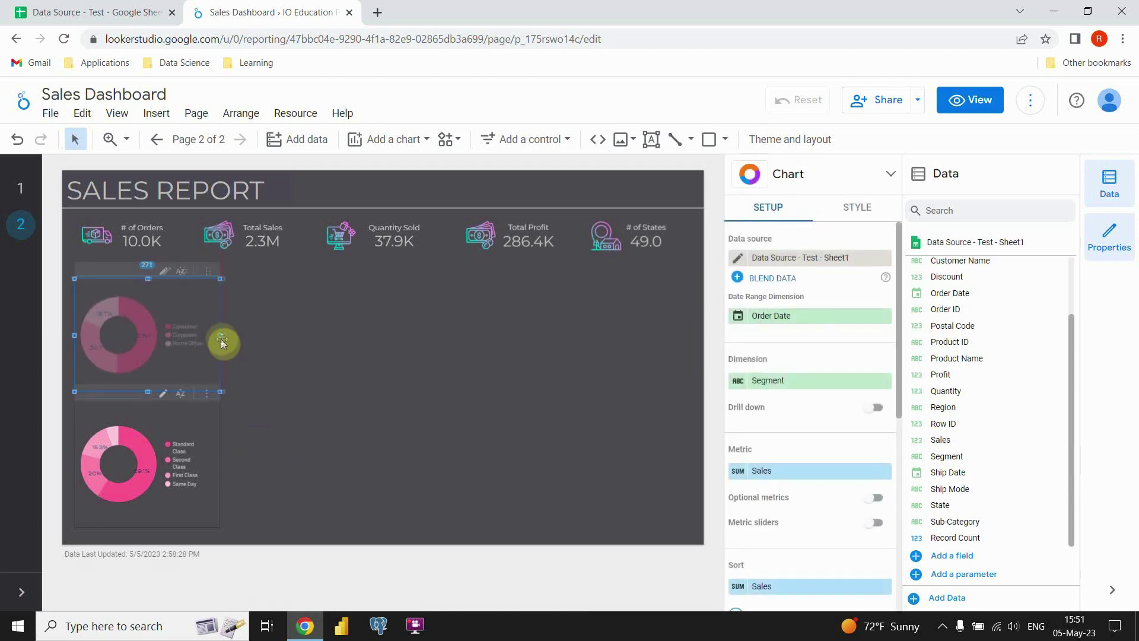
{"action": "left_click", "coordinate": [288, 367]}
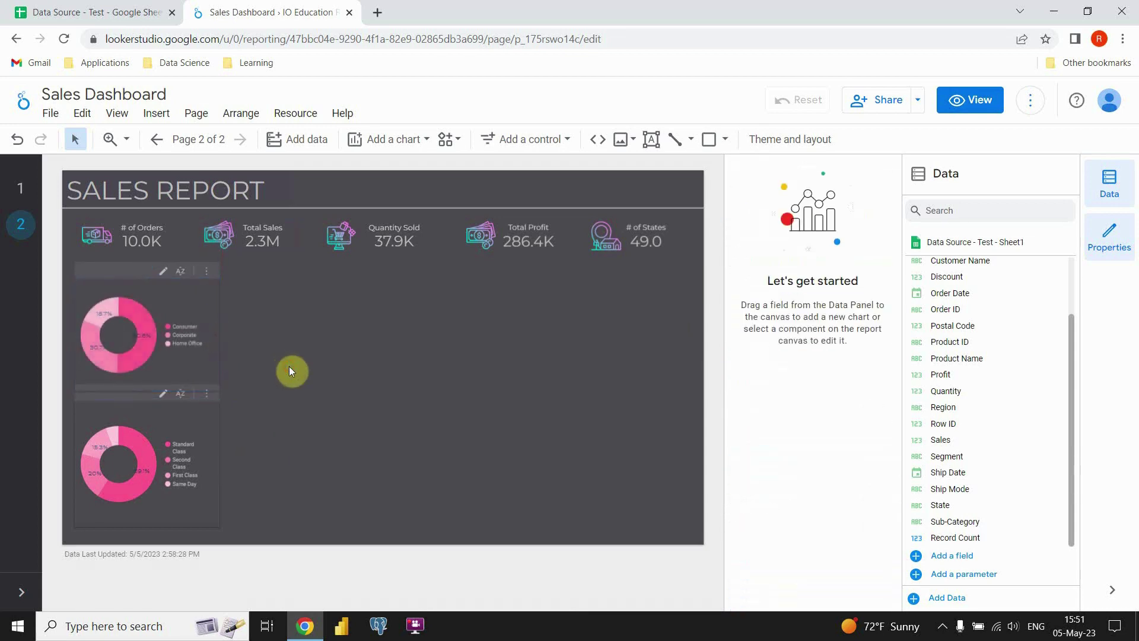
{"action": "left_click", "coordinate": [265, 405]}
{"action": "left_click", "coordinate": [248, 302]}
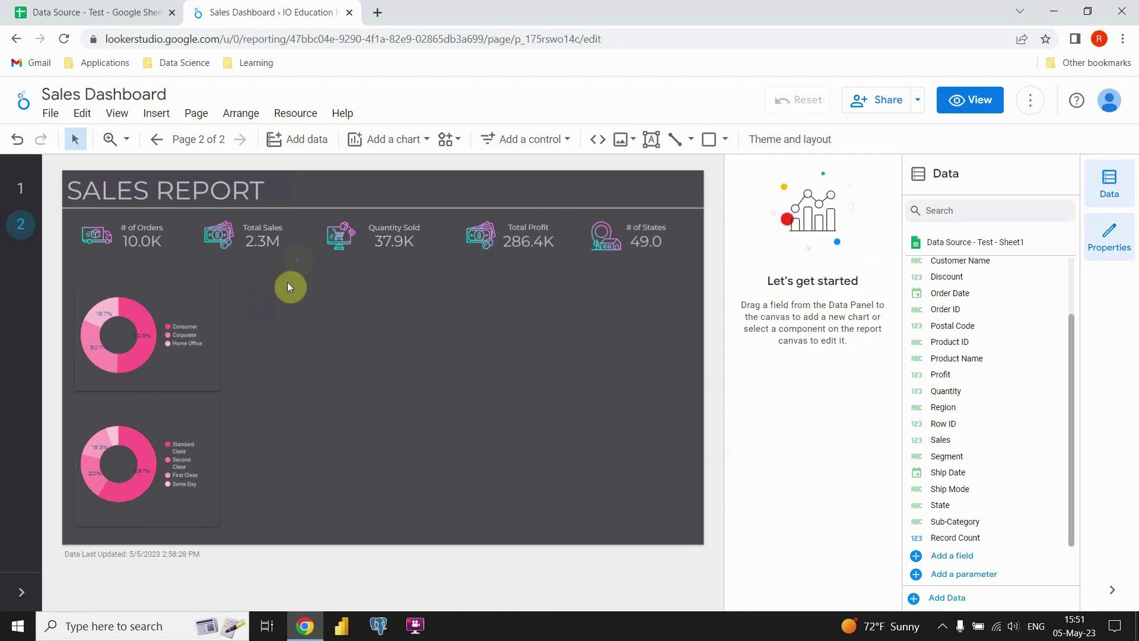
Duplicate the SALES REPORT title text box and place the copy over the upper part of the Segment donut chart.
{"action": "left_click", "coordinate": [267, 189]}
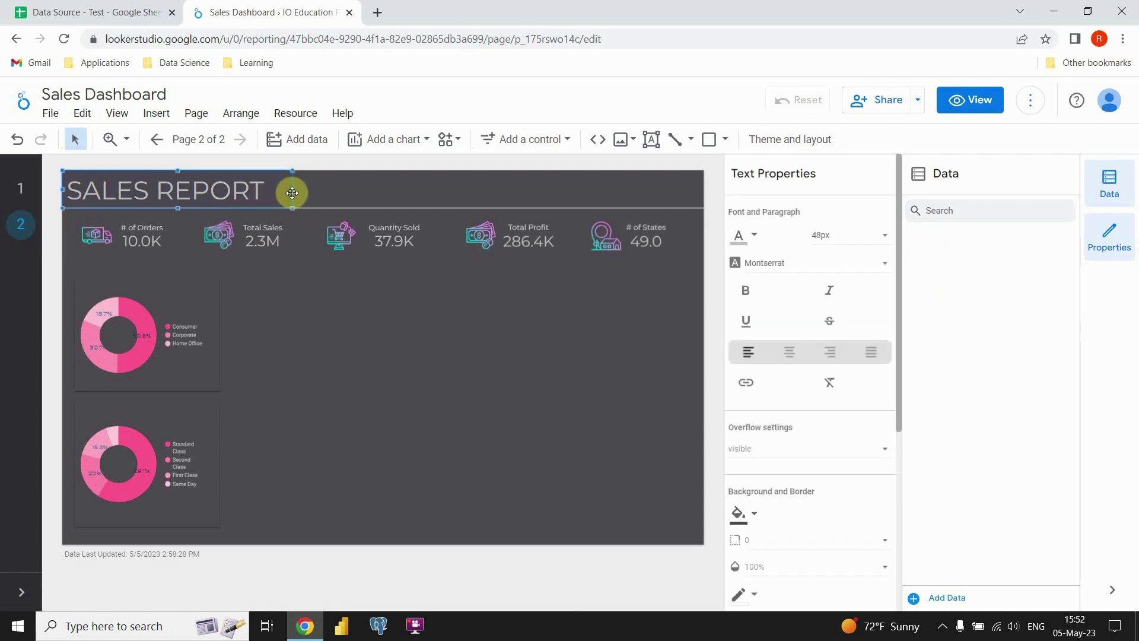
{"action": "left_click_drag", "start_coordinate": [292, 193], "coordinate": [302, 204]}
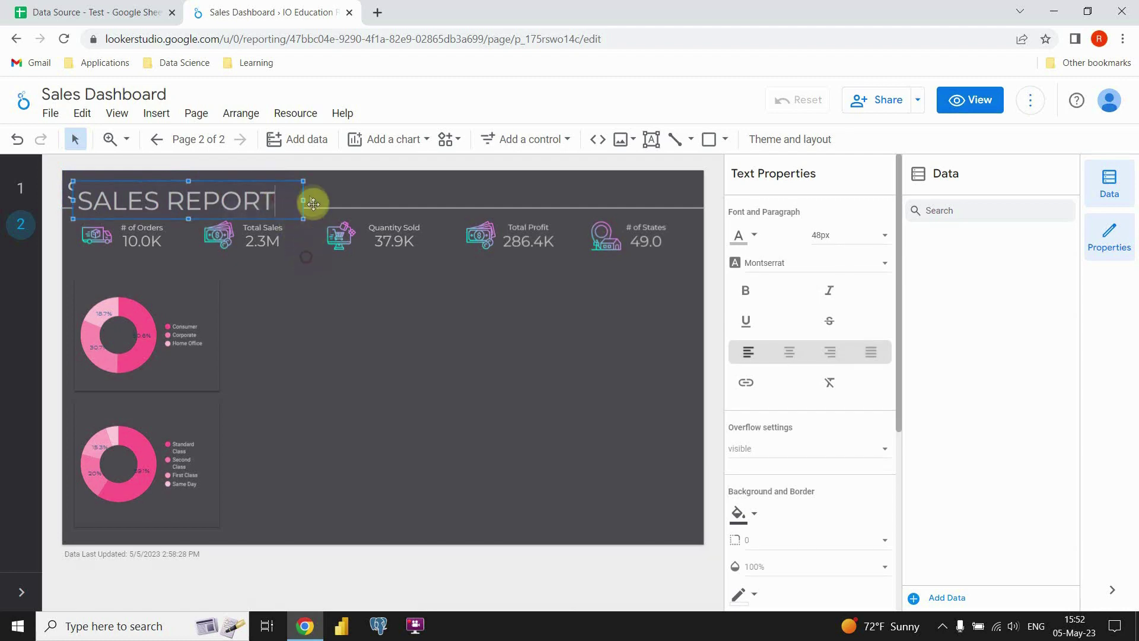
{"action": "left_click_drag", "start_coordinate": [301, 191], "coordinate": [308, 313]}
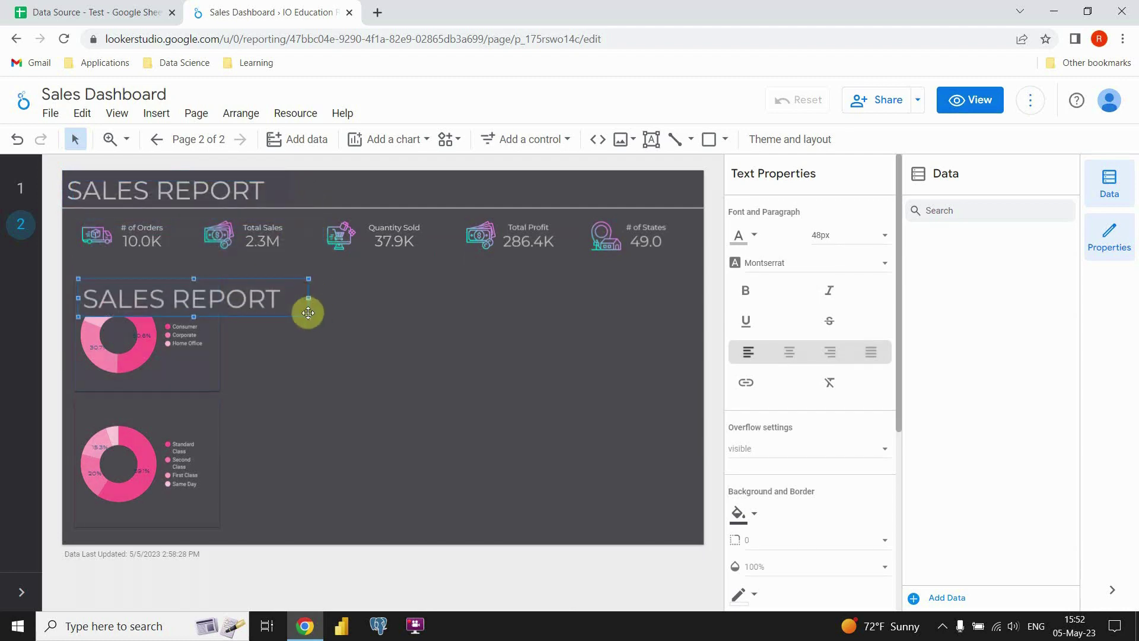
Set the copied title's font size to 18px and replace its text with "Sales by Segment".
{"action": "double_click", "coordinate": [264, 298]}
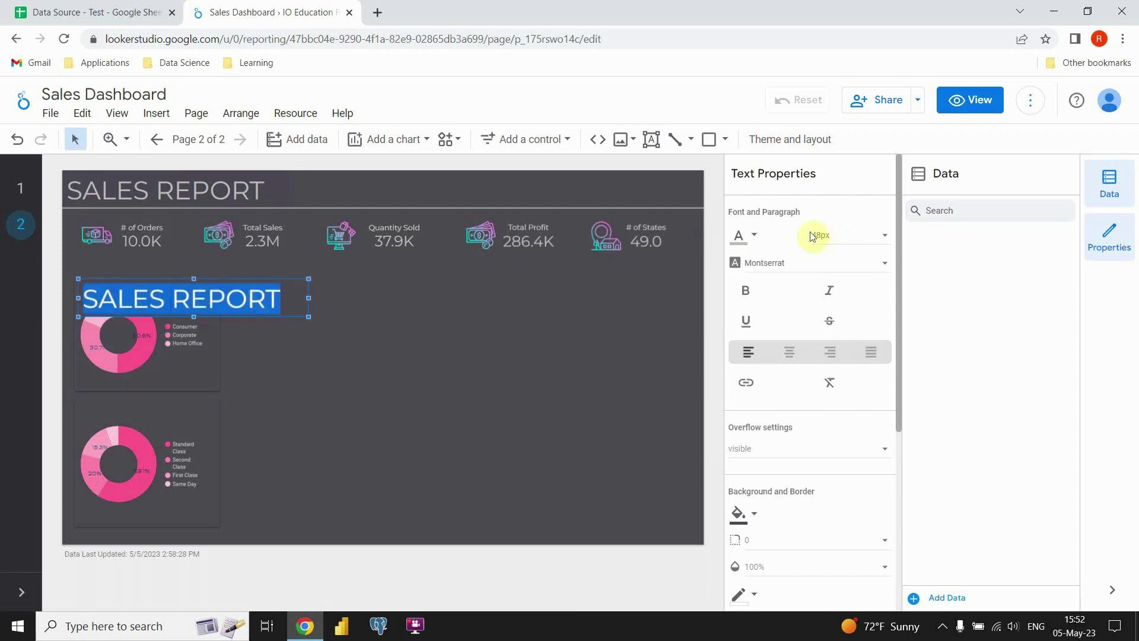
{"action": "left_click", "coordinate": [842, 237]}
{"action": "scroll", "coordinate": [834, 241], "scroll_direction": "up", "scroll_amount": 4}
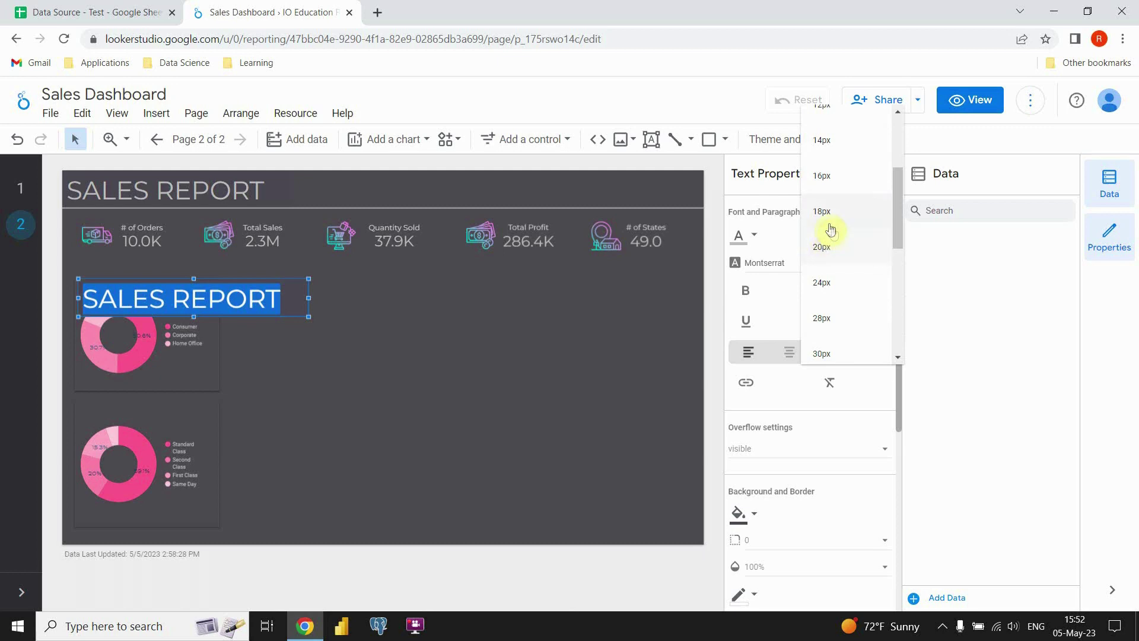
{"action": "left_click", "coordinate": [828, 215]}
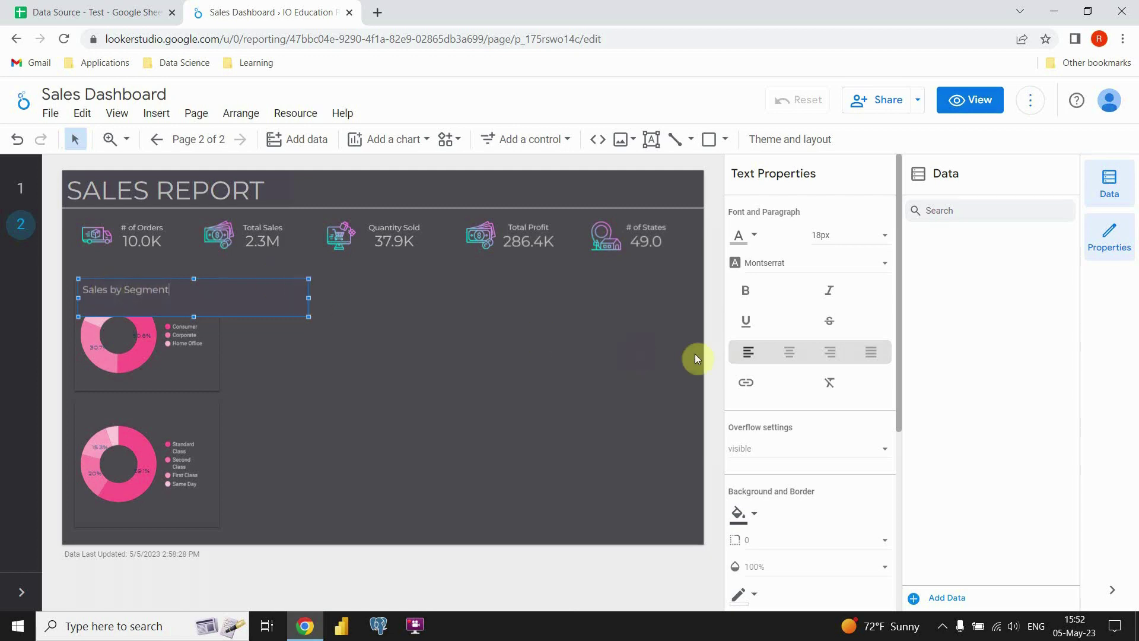
Centre the "Sales by Segment" text, shrink its box to fit, and centre it above the Segment donut.
{"action": "left_click", "coordinate": [790, 352]}
{"action": "left_click_drag", "start_coordinate": [309, 298], "coordinate": [140, 302]}
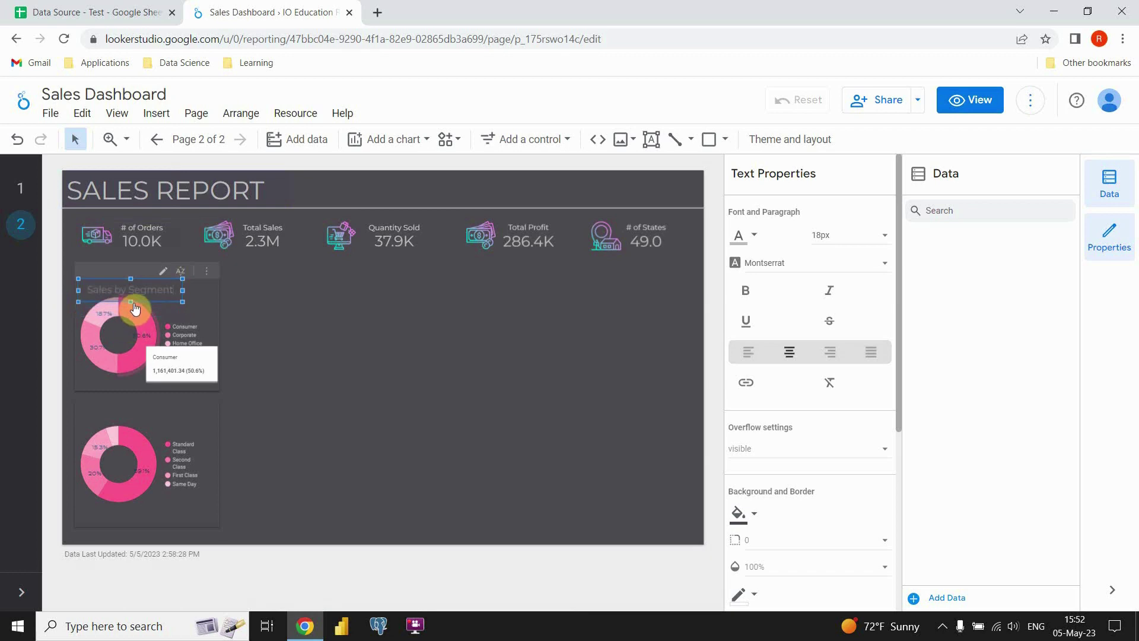
{"action": "left_click", "coordinate": [259, 302]}
{"action": "left_click", "coordinate": [165, 295]}
{"action": "left_click_drag", "start_coordinate": [148, 291], "coordinate": [190, 282]}
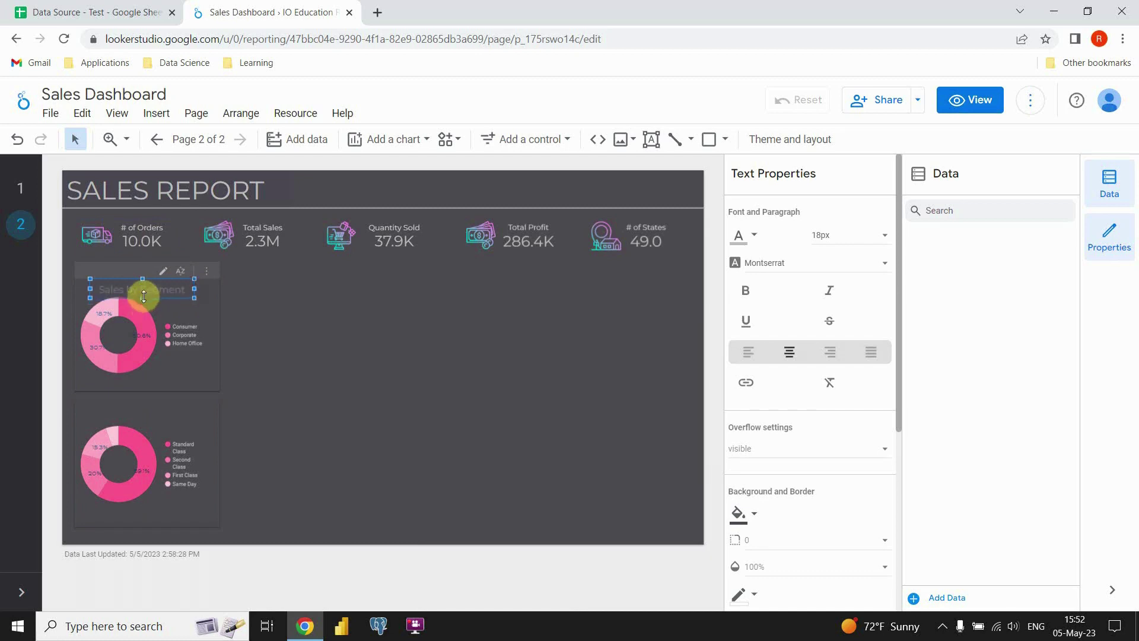
{"action": "left_click", "coordinate": [317, 347]}
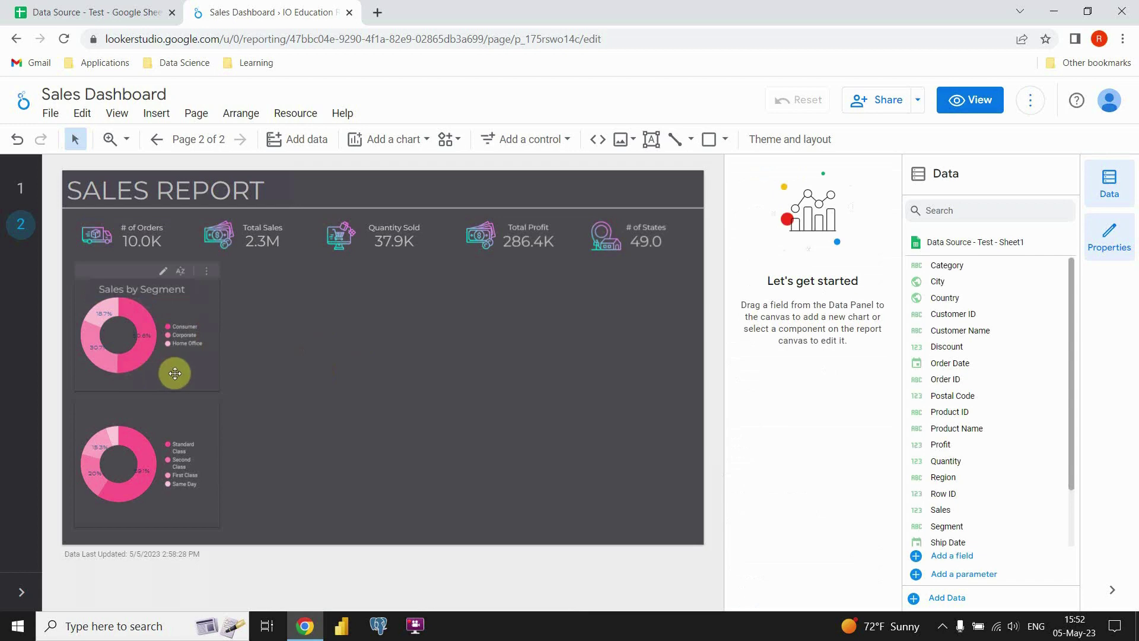
Make the Segment donut chart slightly taller, then shift the Ship Mode chart's top edge down and extend its bottom edge.
{"action": "left_click_drag", "start_coordinate": [148, 391], "coordinate": [148, 399]}
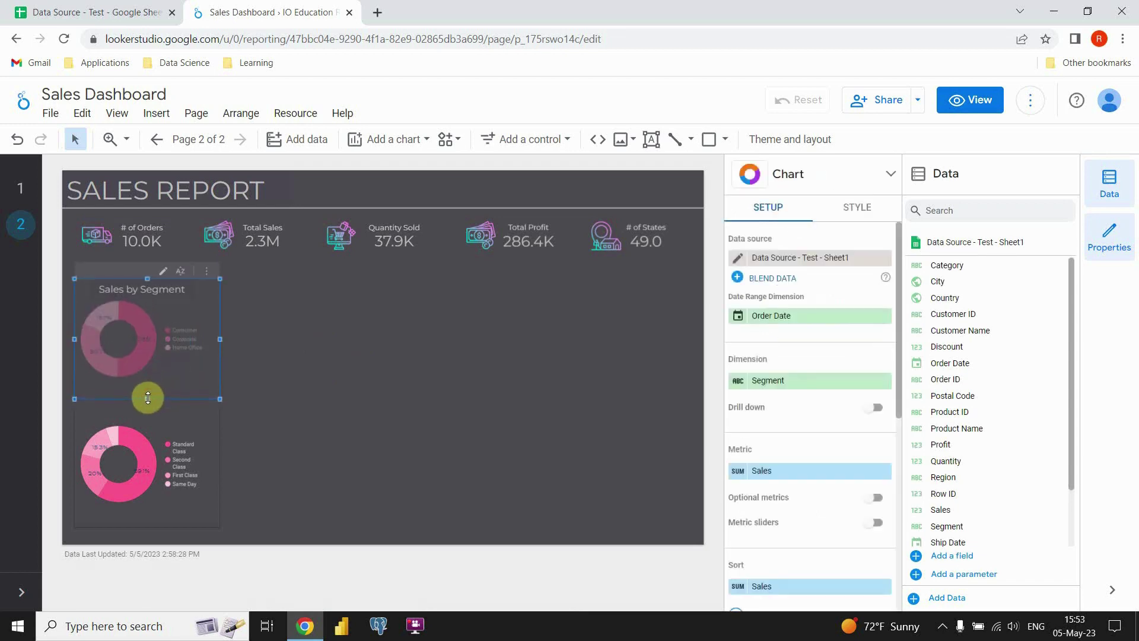
{"action": "left_click", "coordinate": [261, 438]}
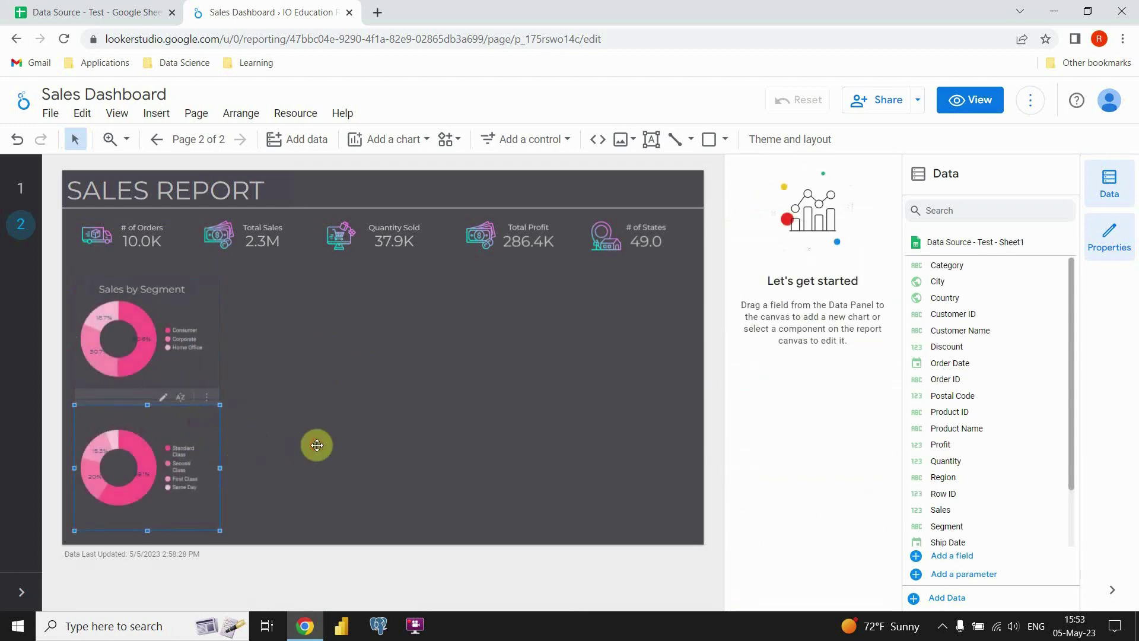
{"action": "left_click", "coordinate": [144, 526]}
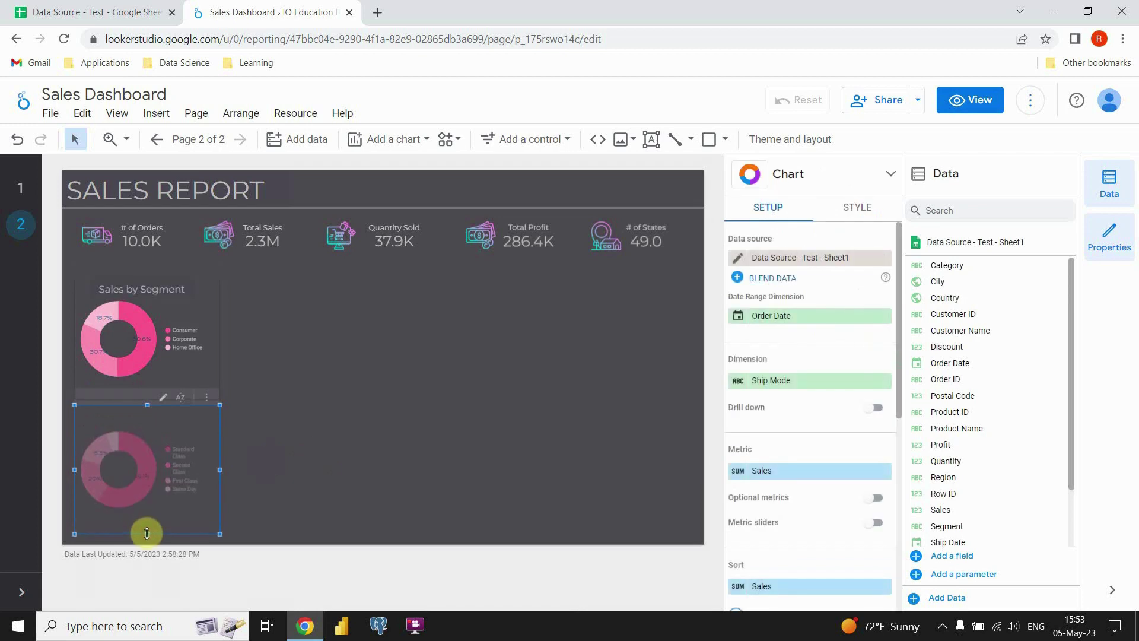
{"action": "left_click", "coordinate": [340, 425]}
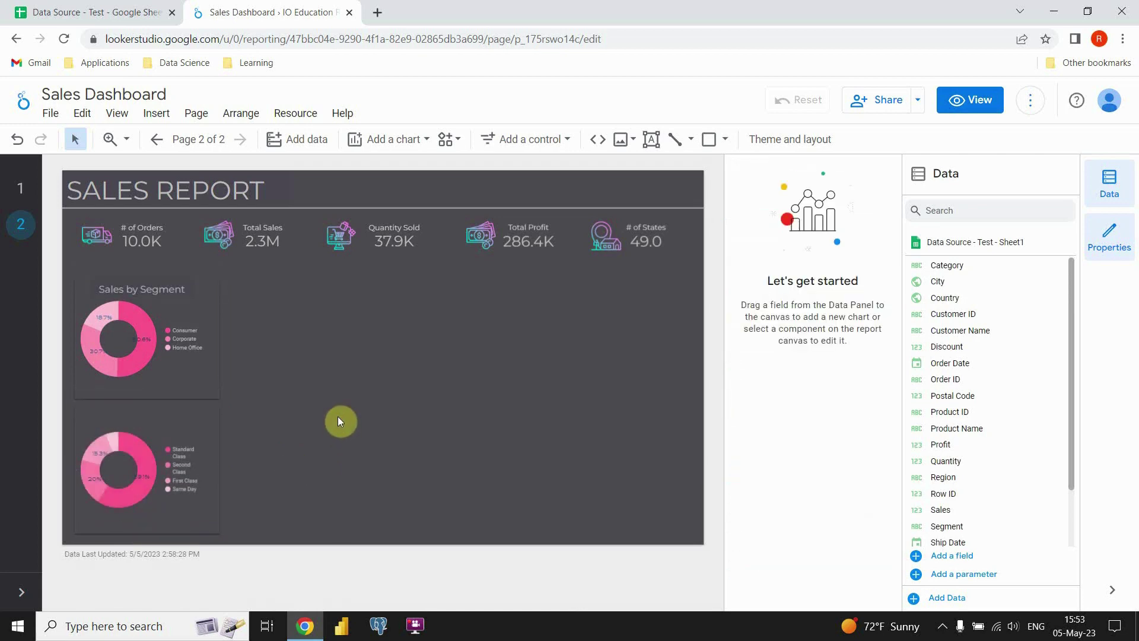
Duplicate the "Sales by Segment" title, place the copy above the Ship Mode donut, and change its text to "Sales by Ship Mode".
{"action": "left_click", "coordinate": [172, 289]}
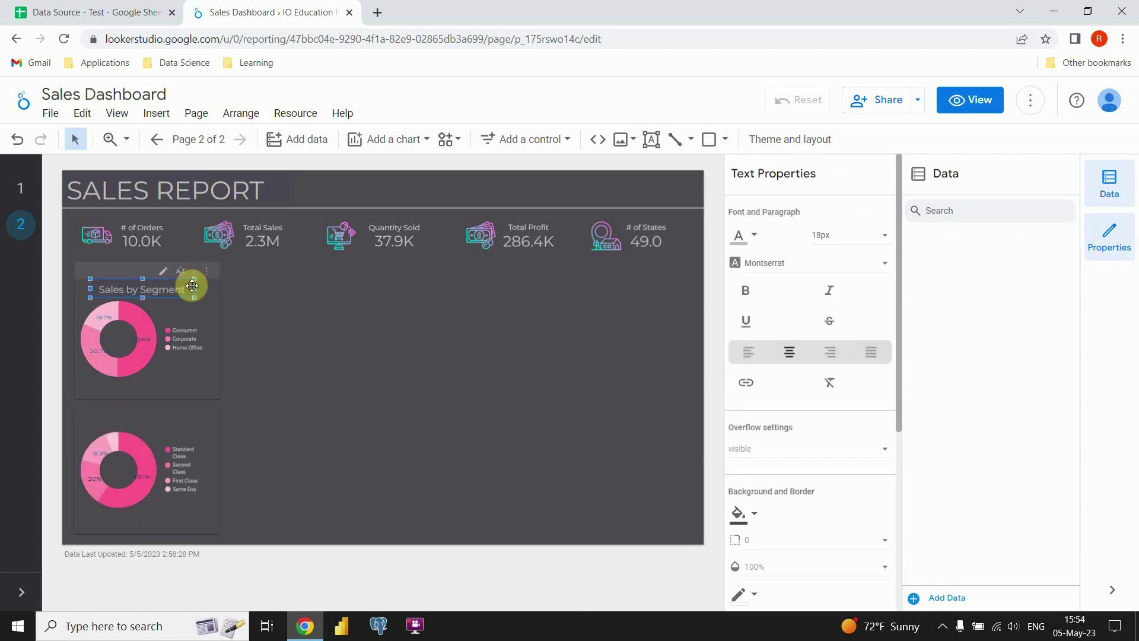
{"action": "left_click_drag", "start_coordinate": [191, 286], "coordinate": [183, 347]}
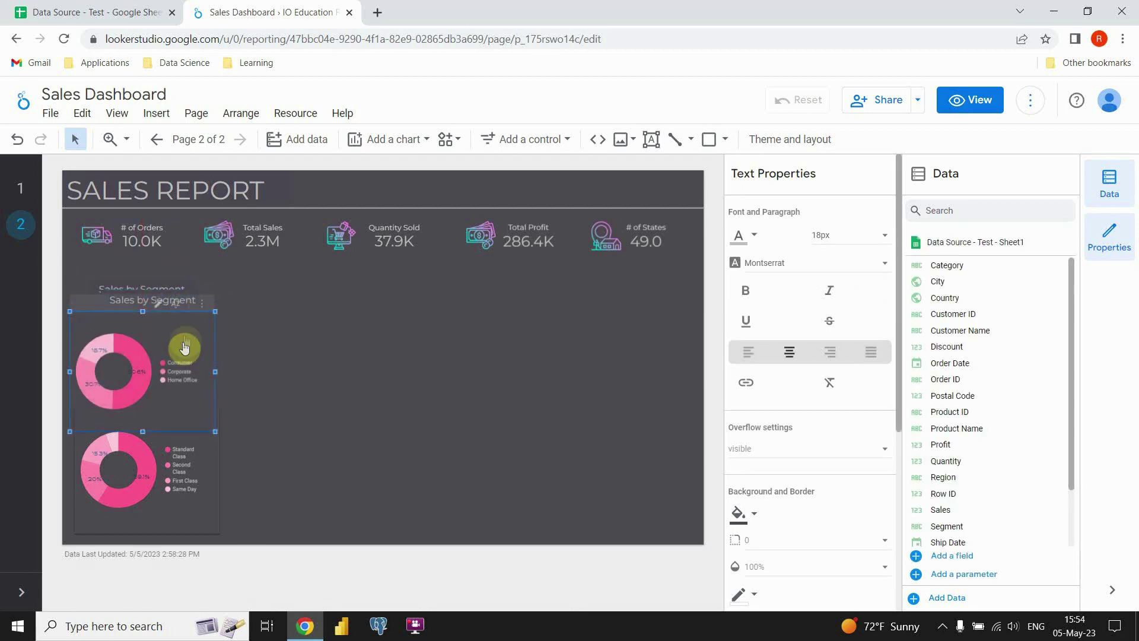
{"action": "left_click_drag", "start_coordinate": [190, 303], "coordinate": [180, 426]}
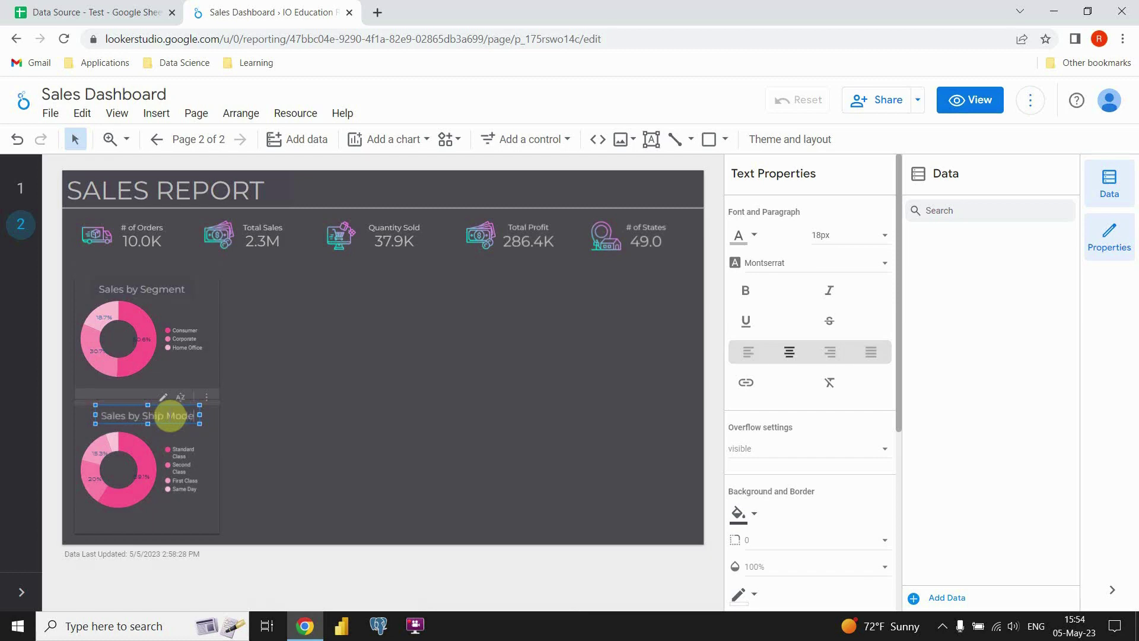
{"action": "left_click", "coordinate": [317, 393]}
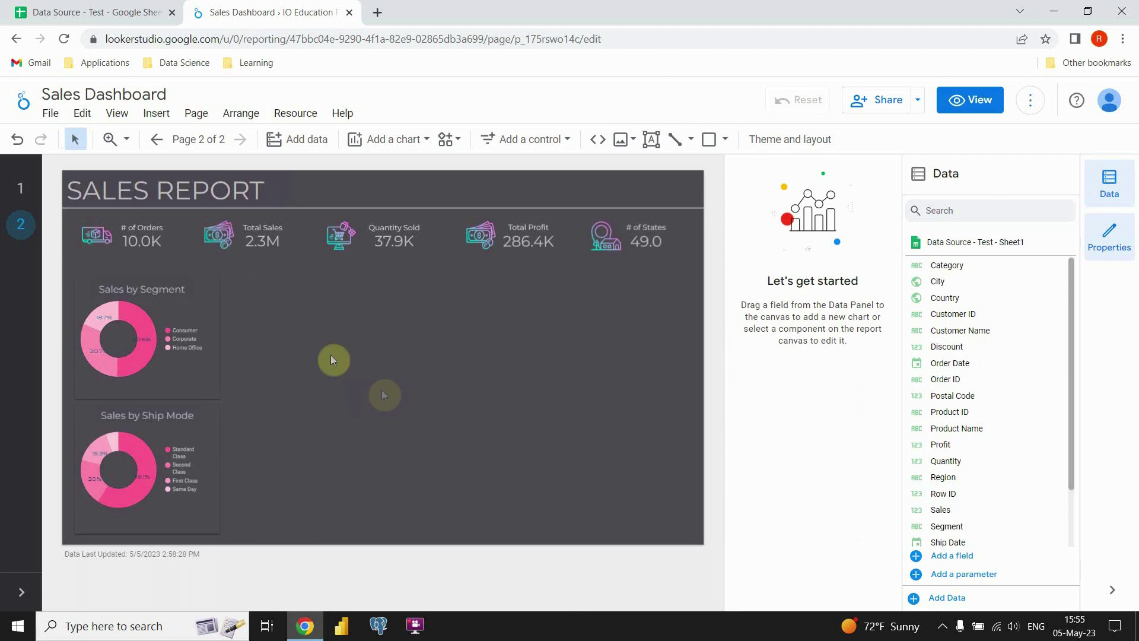
Move the Segment donut chart and its title up to just below the scorecards.
{"action": "left_click_drag", "start_coordinate": [201, 306], "coordinate": [180, 261]}
{"action": "left_click", "coordinate": [174, 286]}
{"action": "left_click", "coordinate": [268, 309]}
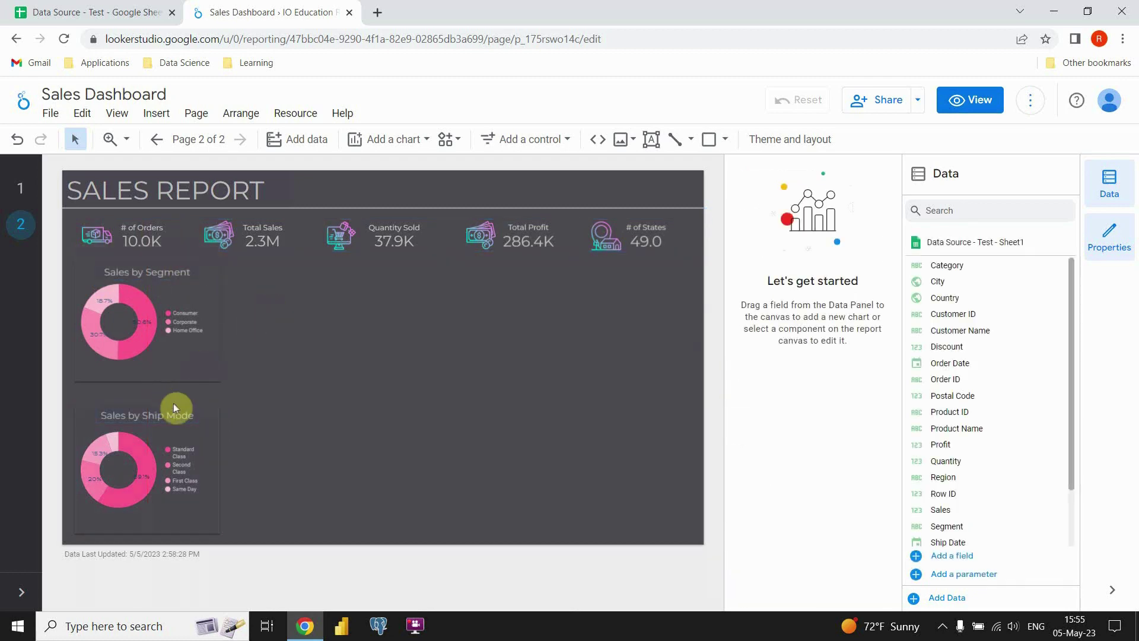
Extend the Segment donut chart downward and the Ship Mode chart upward to narrow their gap, and nudge the Ship Mode title up.
{"action": "left_click", "coordinate": [169, 374]}
{"action": "left_click_drag", "start_coordinate": [148, 380], "coordinate": [148, 391]}
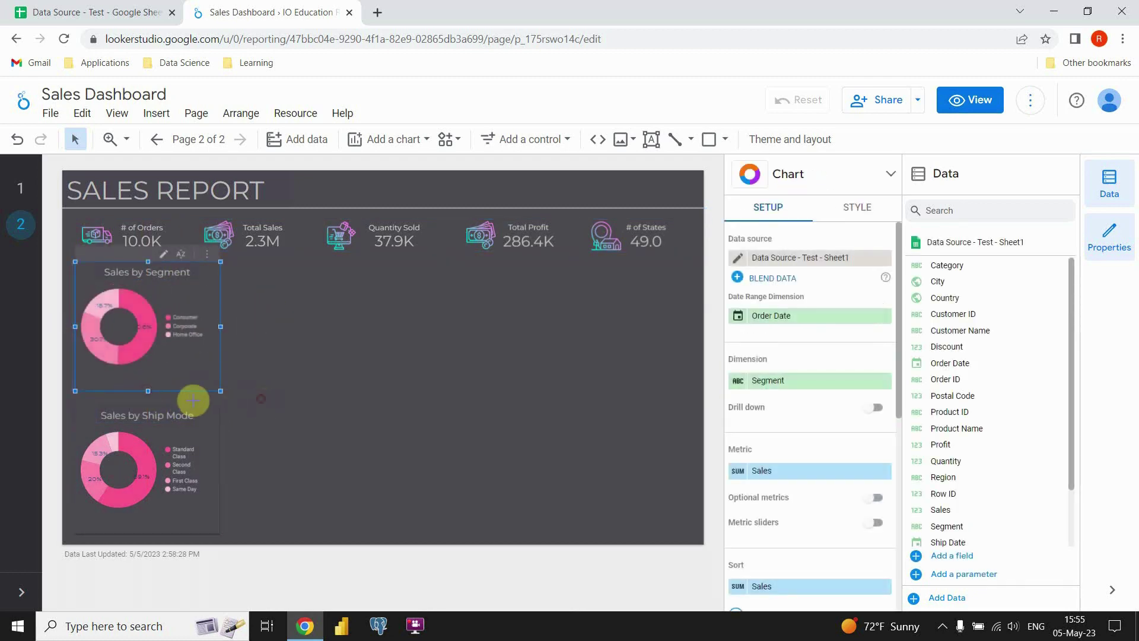
{"action": "left_click", "coordinate": [191, 399]}
{"action": "left_click_drag", "start_coordinate": [142, 408], "coordinate": [166, 407]}
{"action": "left_click", "coordinate": [261, 402]}
{"action": "left_click", "coordinate": [285, 399]}
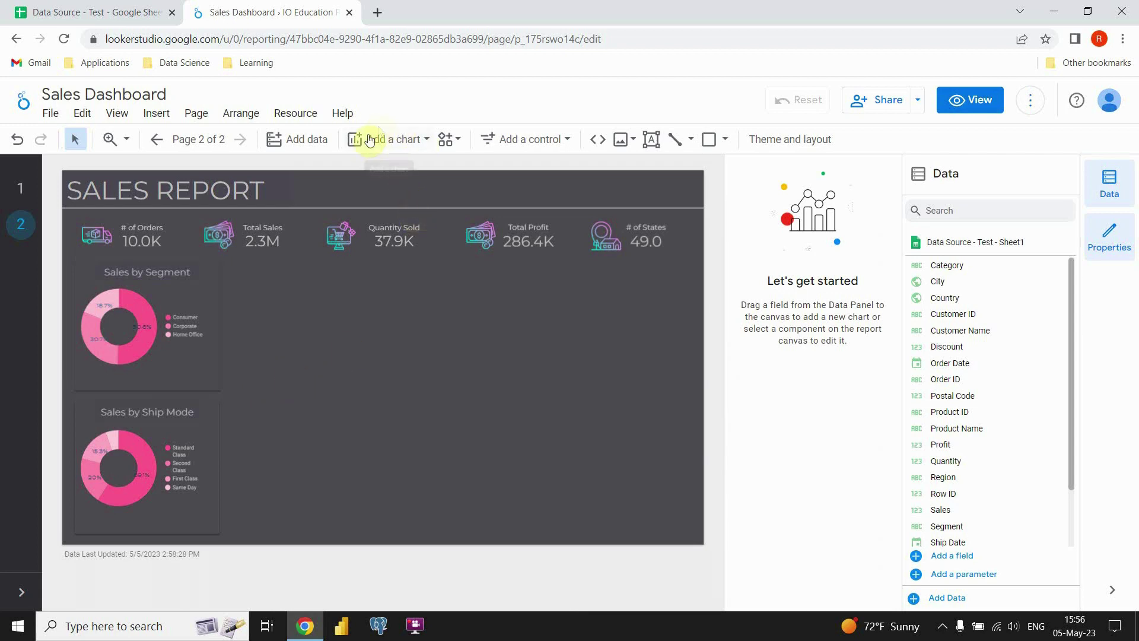
Add a time series chart beside the Segment donut, stretched to the page's right side and matching the donut chart's height.
{"action": "left_click", "coordinate": [426, 145]}
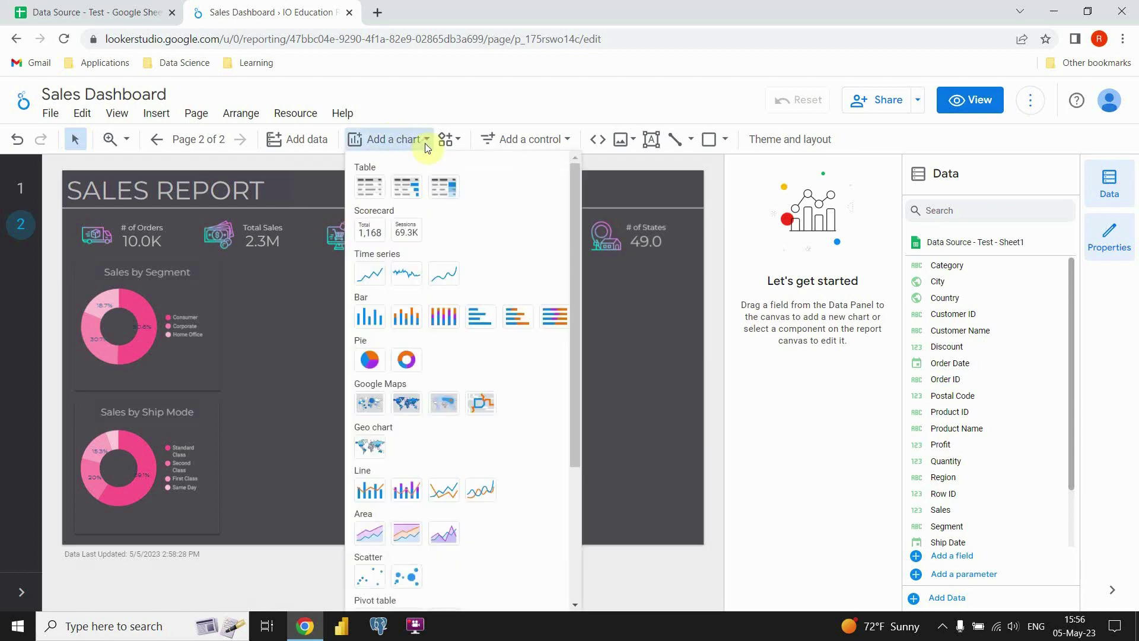
{"action": "left_click", "coordinate": [376, 281]}
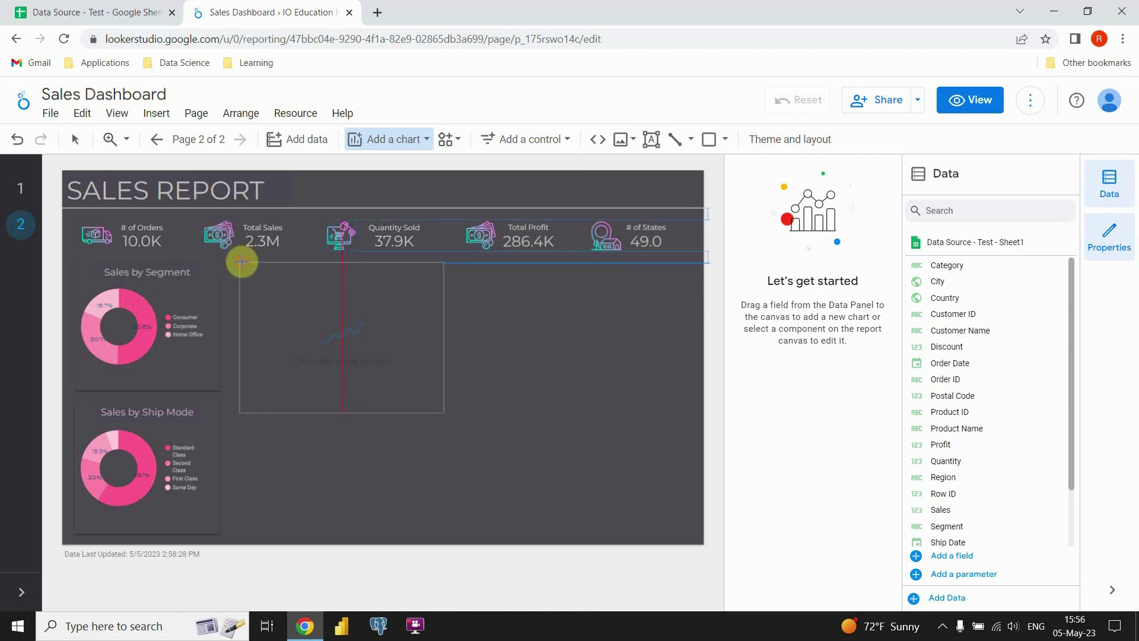
{"action": "left_click", "coordinate": [243, 262]}
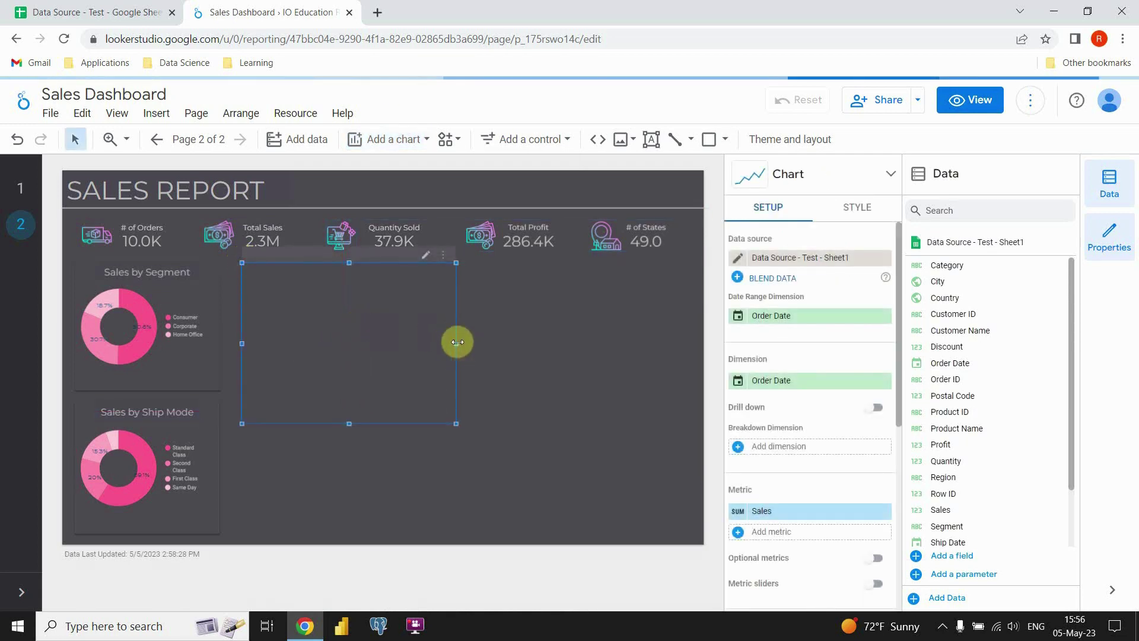
{"action": "left_click_drag", "start_coordinate": [482, 347], "coordinate": [687, 342]}
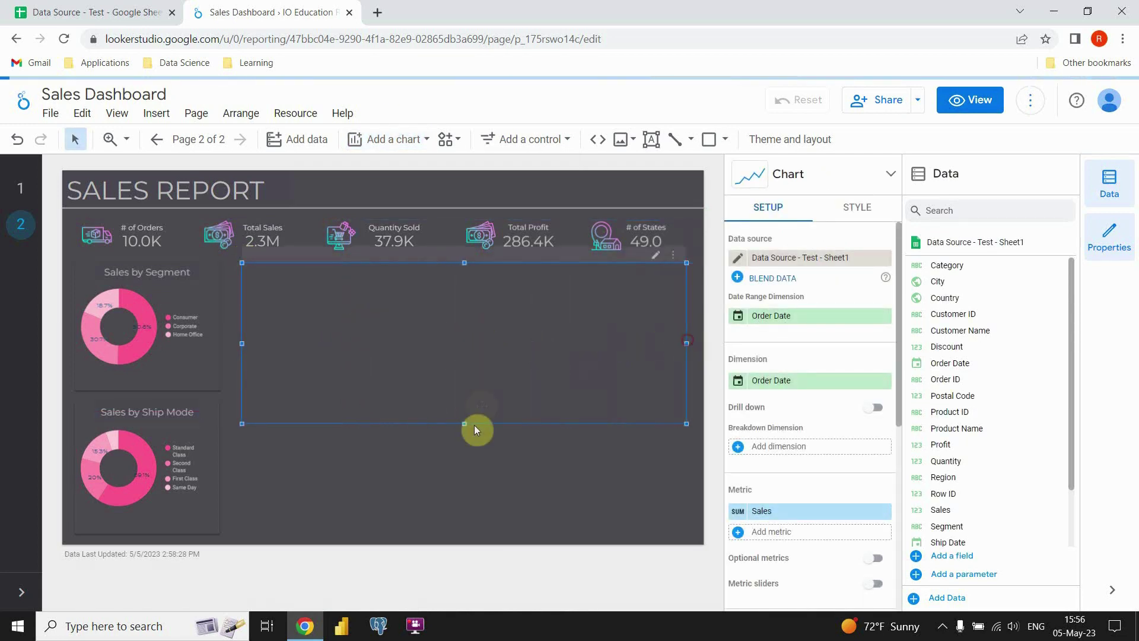
{"action": "left_click_drag", "start_coordinate": [467, 423], "coordinate": [464, 392]}
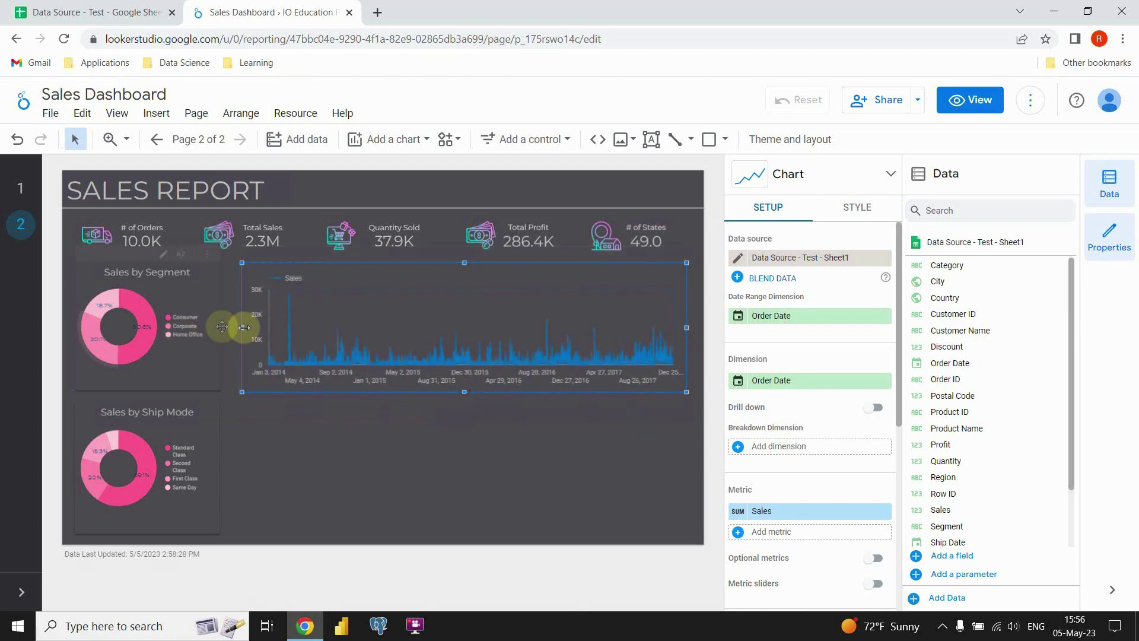
{"action": "left_click_drag", "start_coordinate": [242, 328], "coordinate": [234, 330]}
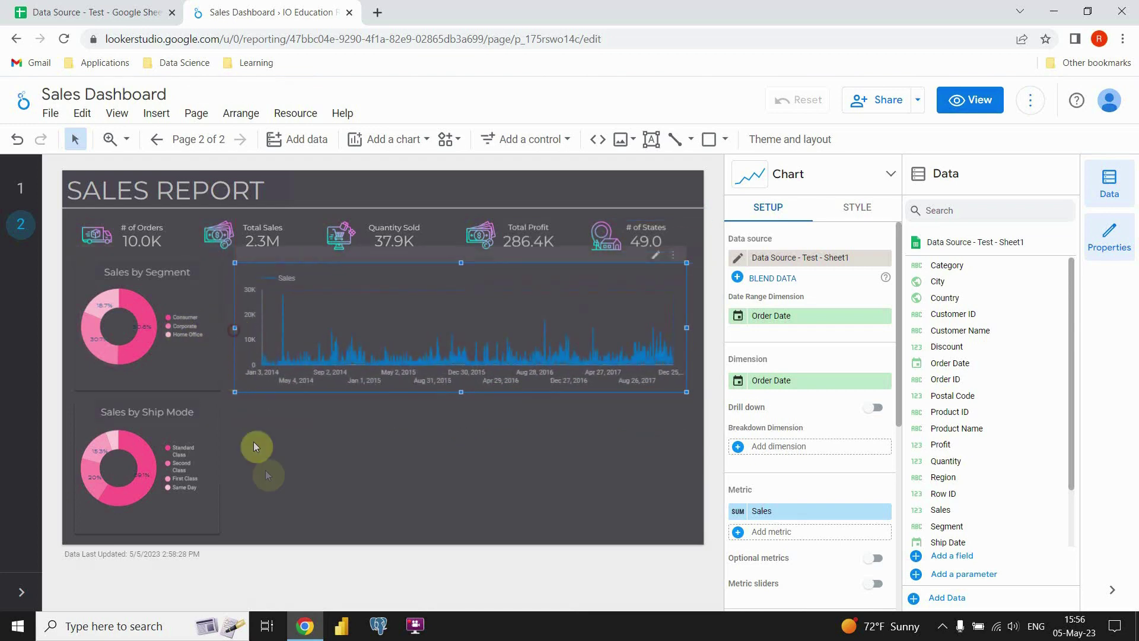
{"action": "left_click", "coordinate": [283, 478]}
Change the time series chart's Series #1 line colour to the pink used in the donut charts.
{"action": "left_click", "coordinate": [405, 288]}
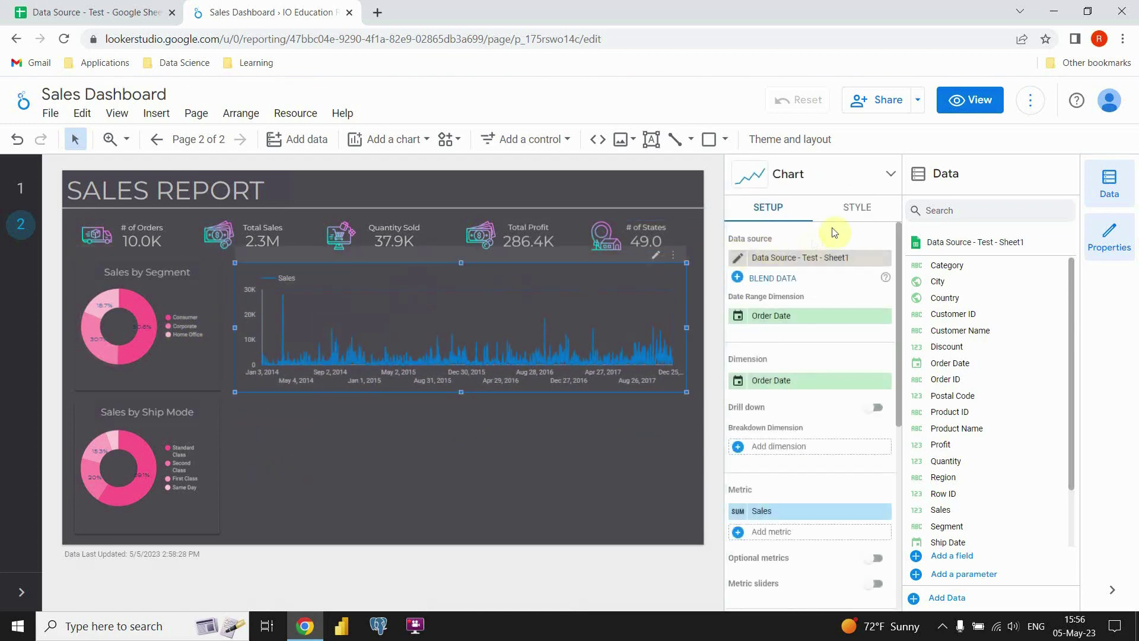
{"action": "left_click", "coordinate": [860, 212]}
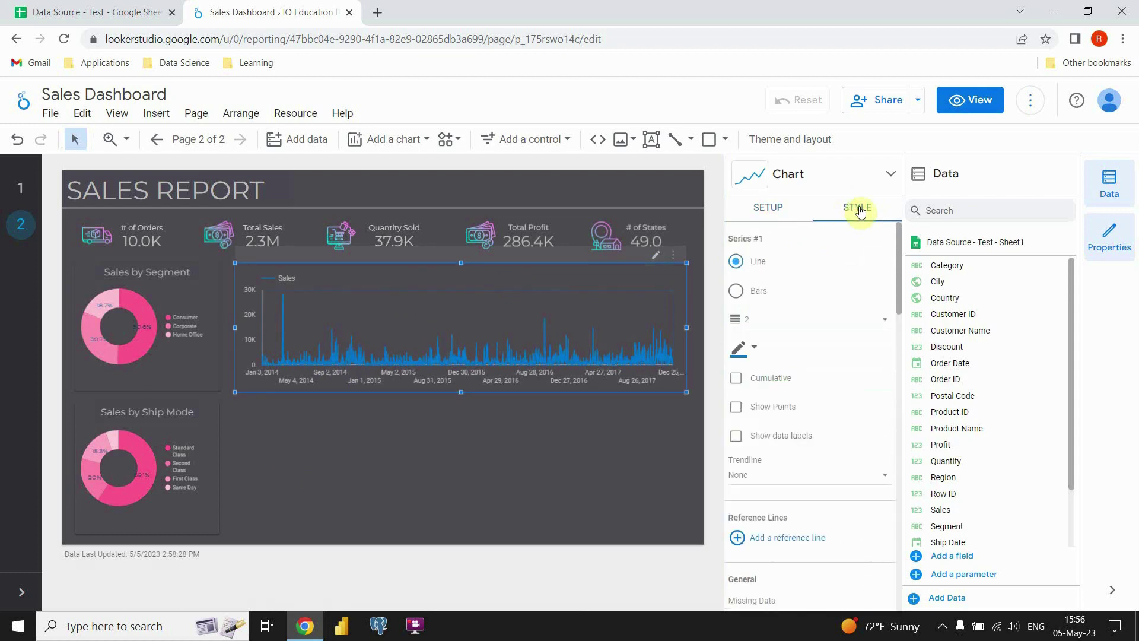
{"action": "left_click", "coordinate": [750, 358]}
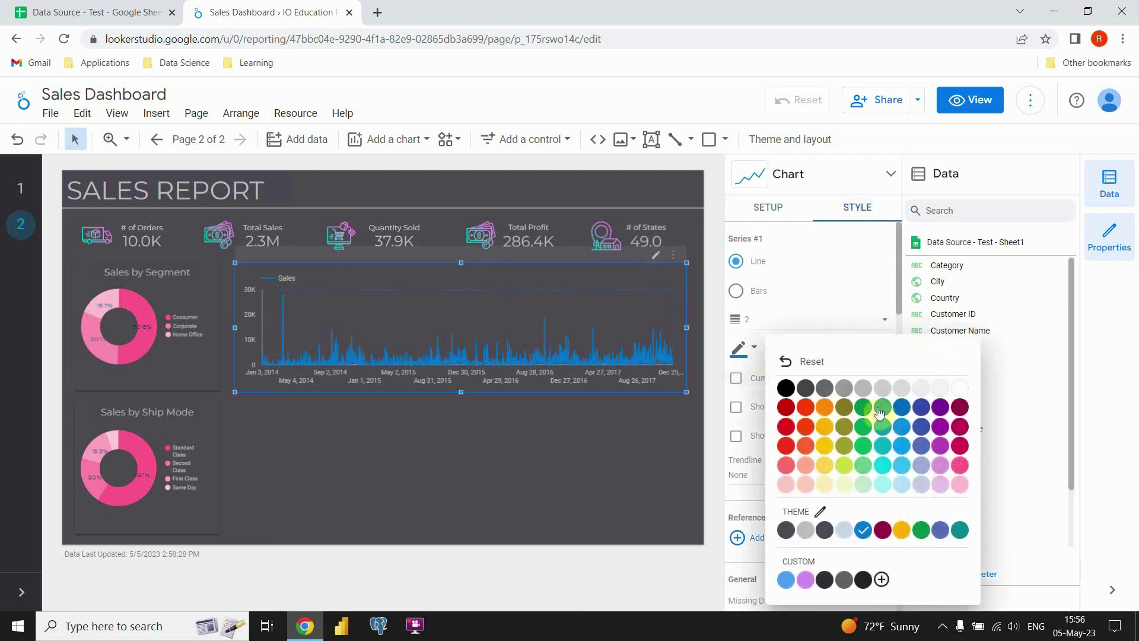
{"action": "left_click", "coordinate": [960, 464]}
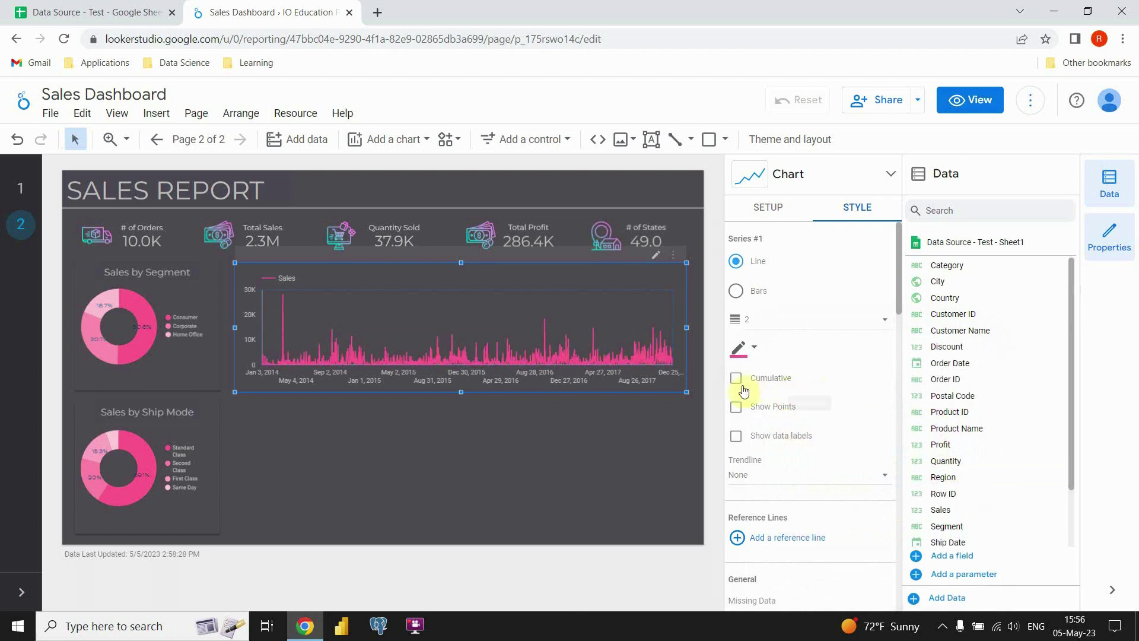
Add a border shadow to the time series chart.
{"action": "scroll", "coordinate": [832, 358], "scroll_direction": "down", "scroll_amount": 10}
{"action": "scroll", "coordinate": [835, 356], "scroll_direction": "down", "scroll_amount": 5}
{"action": "scroll", "coordinate": [833, 357], "scroll_direction": "down", "scroll_amount": 5}
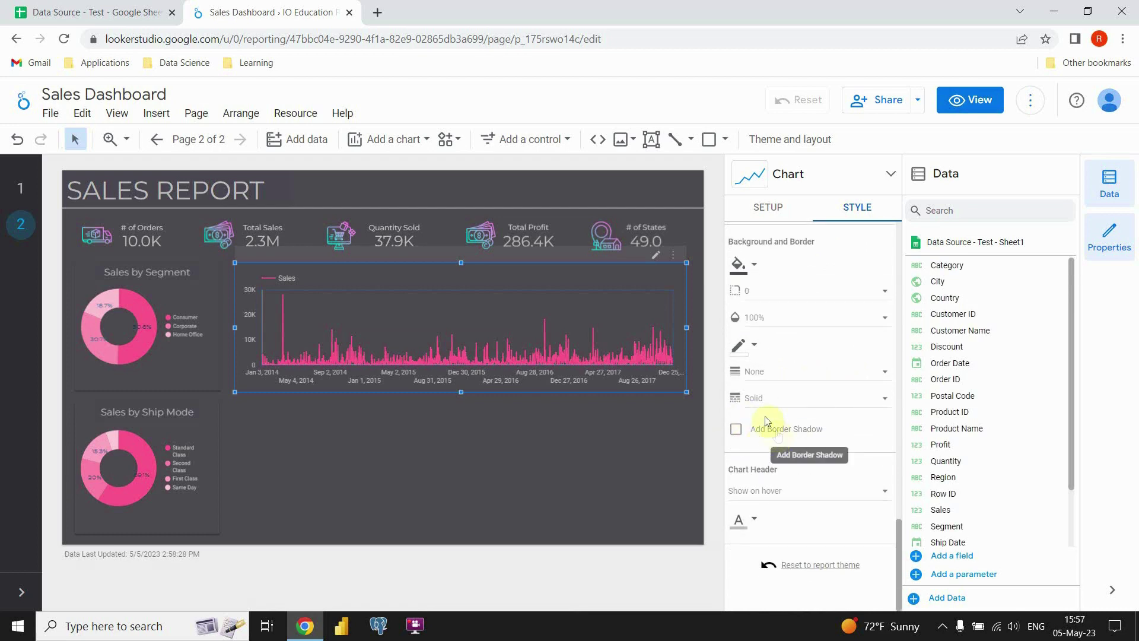
{"action": "left_click", "coordinate": [736, 429]}
{"action": "left_click", "coordinate": [613, 420]}
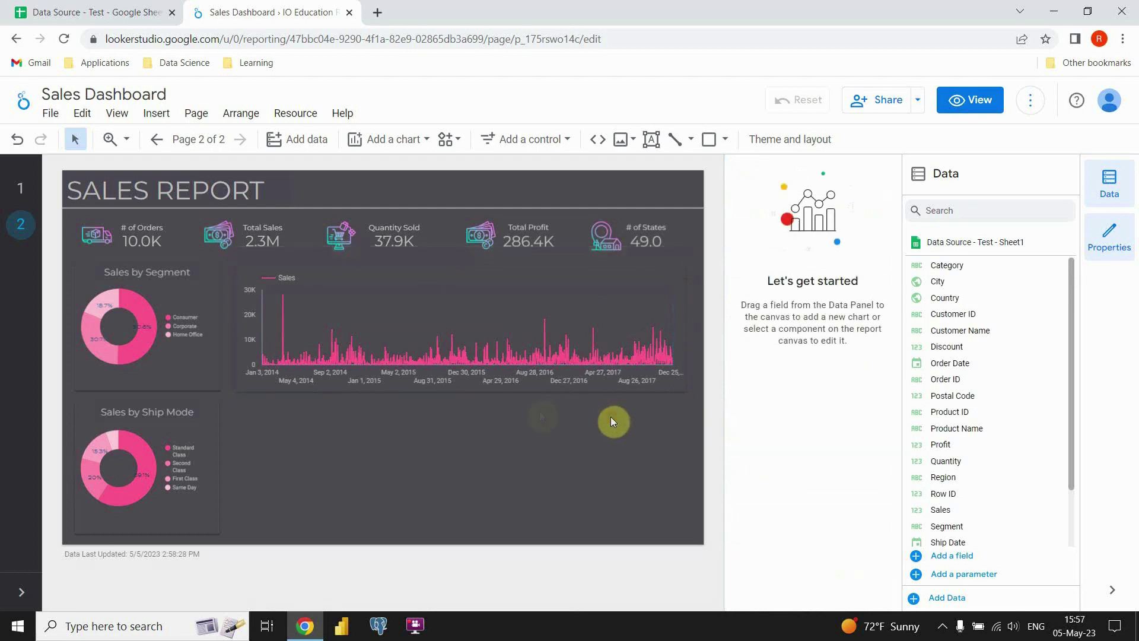
Adjust the time series chart's bottom edge to line up with the Segment donut chart.
{"action": "left_click", "coordinate": [267, 390]}
{"action": "left_click_drag", "start_coordinate": [463, 391], "coordinate": [443, 418]}
{"action": "left_click", "coordinate": [442, 425]}
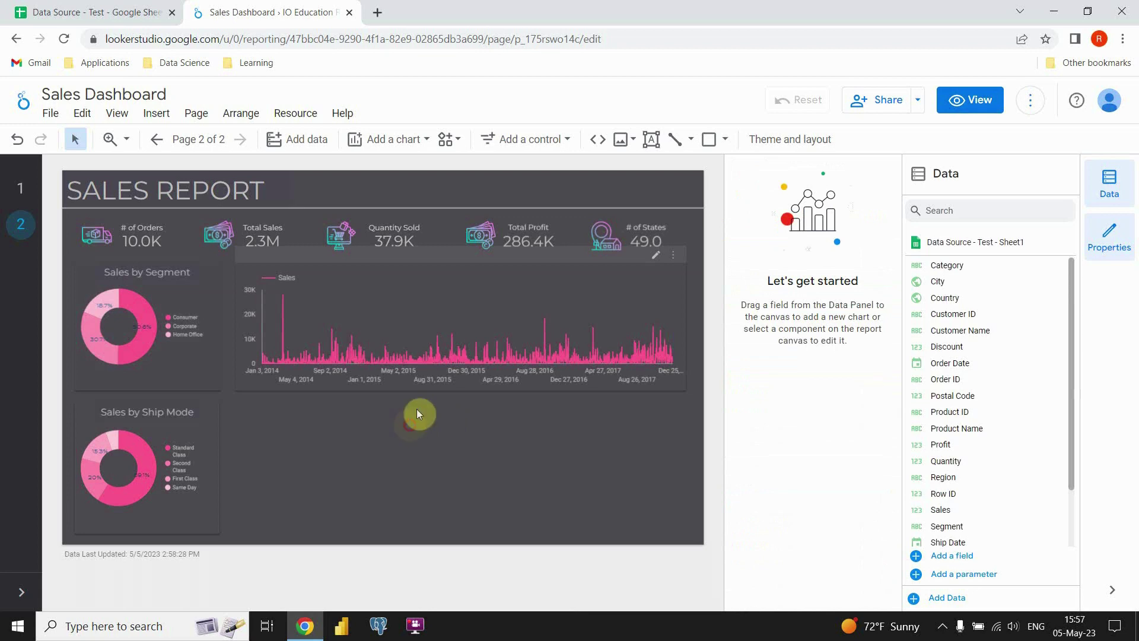
Replace the time series chart's Order Date dimension with Sub-Category.
{"action": "left_click", "coordinate": [413, 282]}
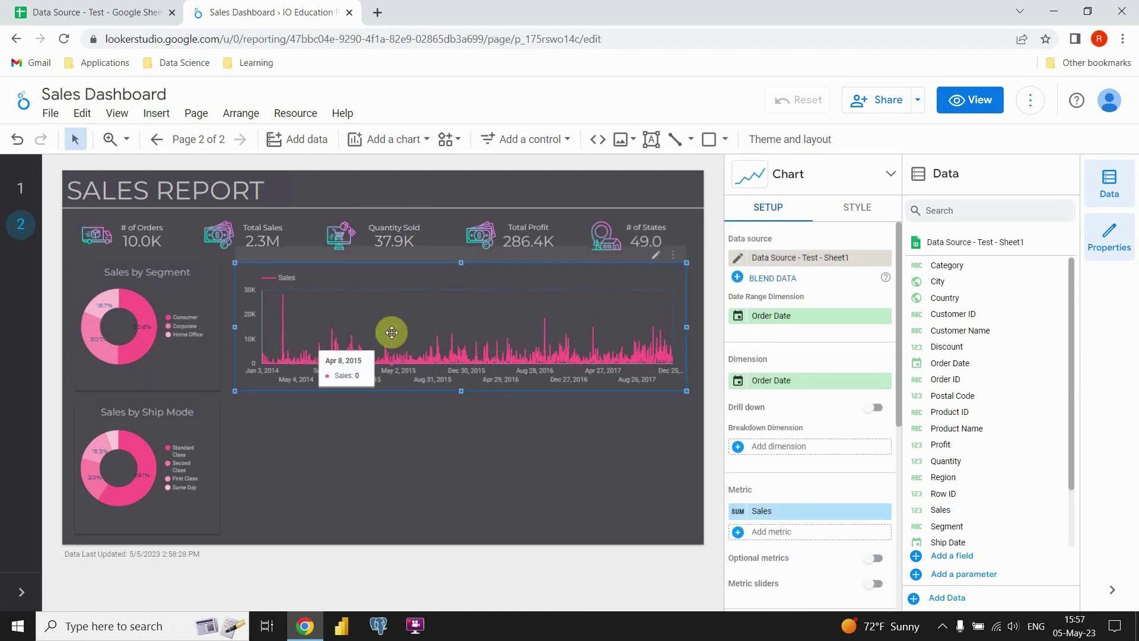
{"action": "scroll", "coordinate": [999, 448], "scroll_direction": "down", "scroll_amount": 2}
{"action": "left_click_drag", "start_coordinate": [962, 521], "coordinate": [789, 380]}
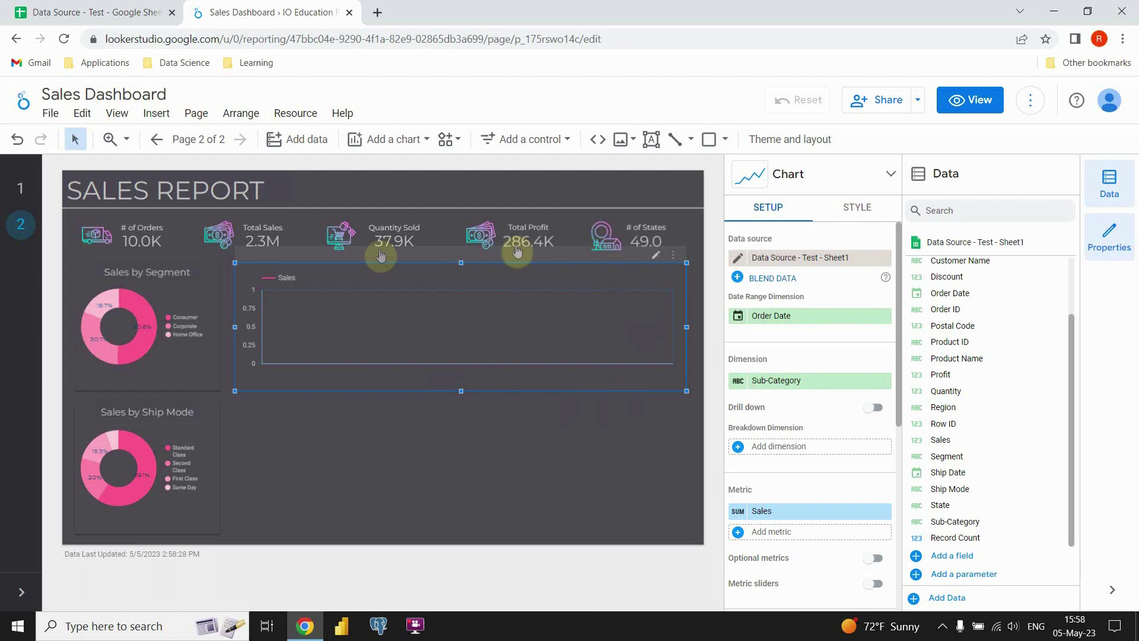
Convert the Sub-Category sales time series chart into a line chart.
{"action": "left_click", "coordinate": [491, 328]}
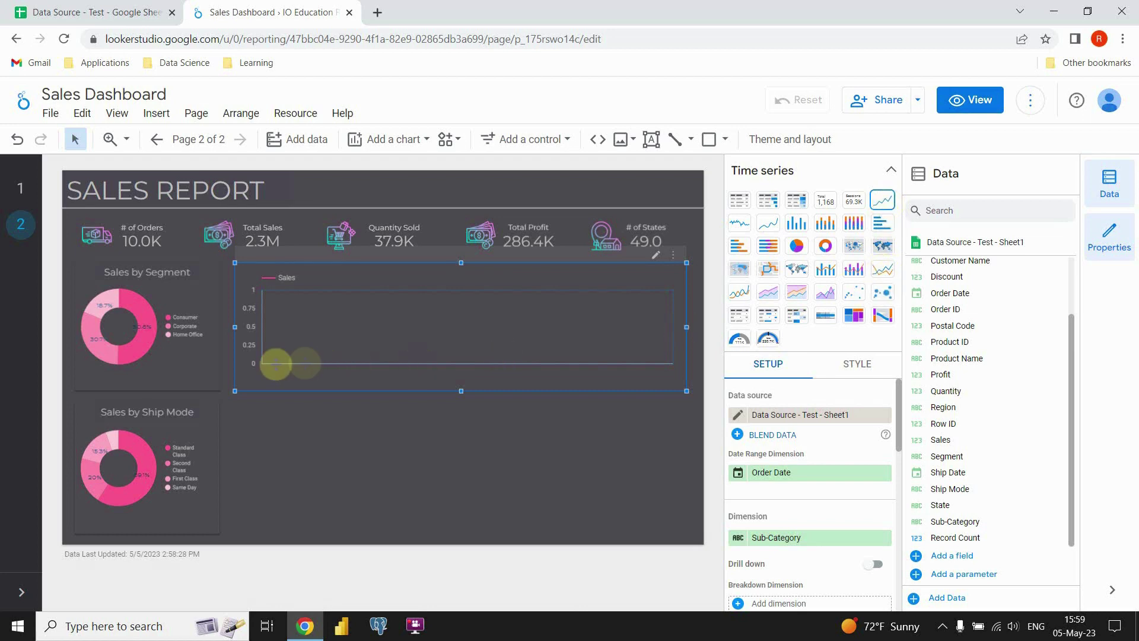
{"action": "left_click", "coordinate": [881, 270]}
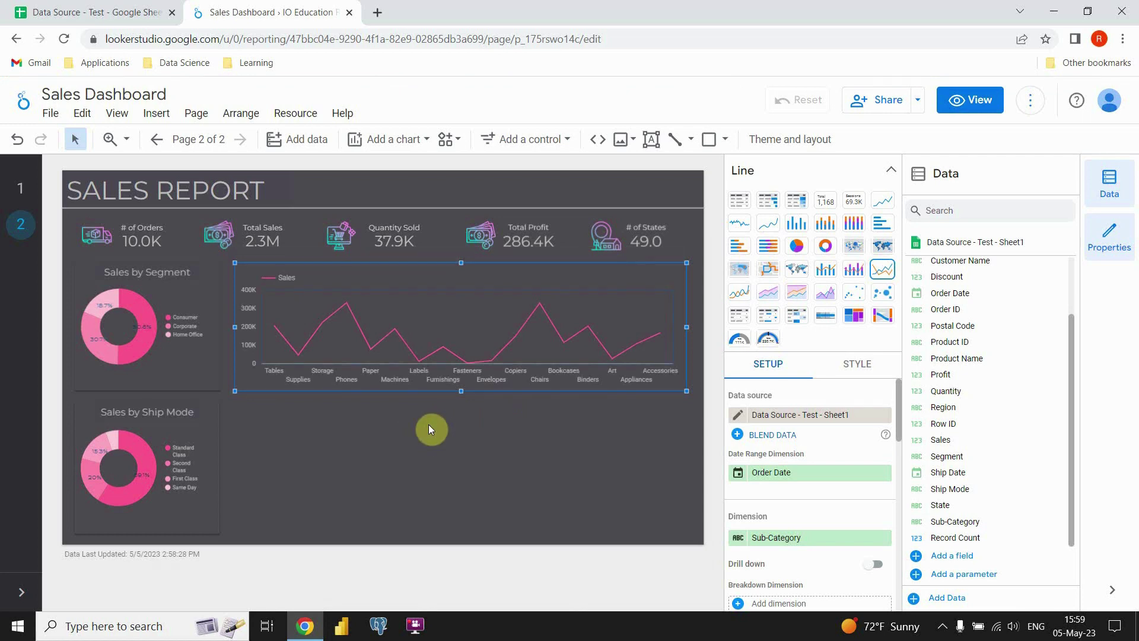
{"action": "left_click", "coordinate": [429, 426]}
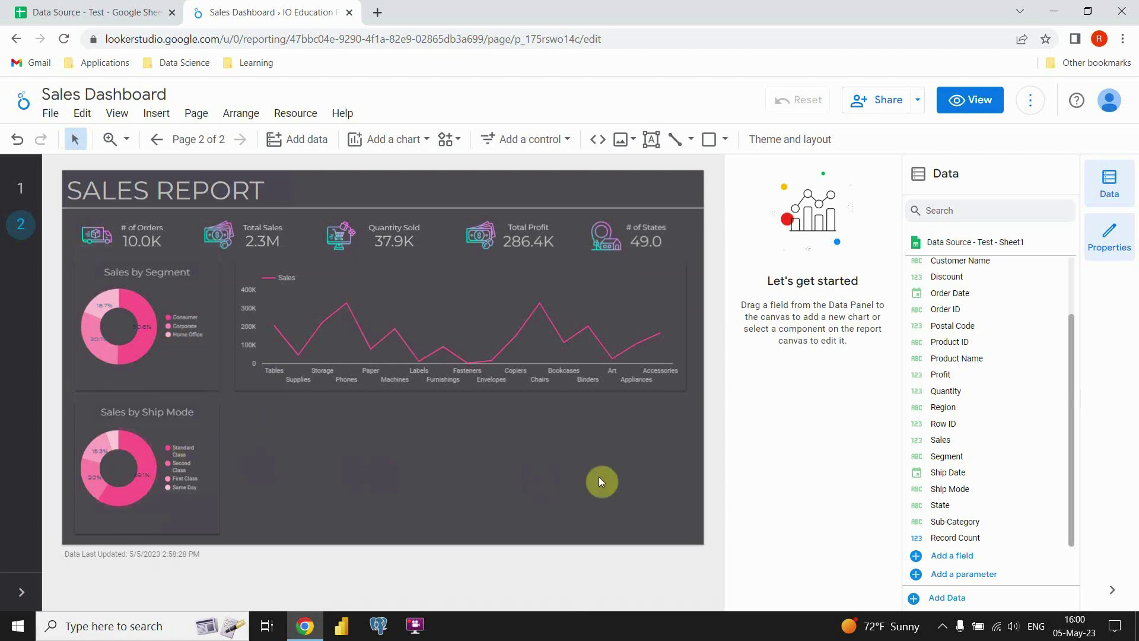
Try light grey as the single colour of the Sales by Ship Mode donut chart.
{"action": "left_click", "coordinate": [182, 439]}
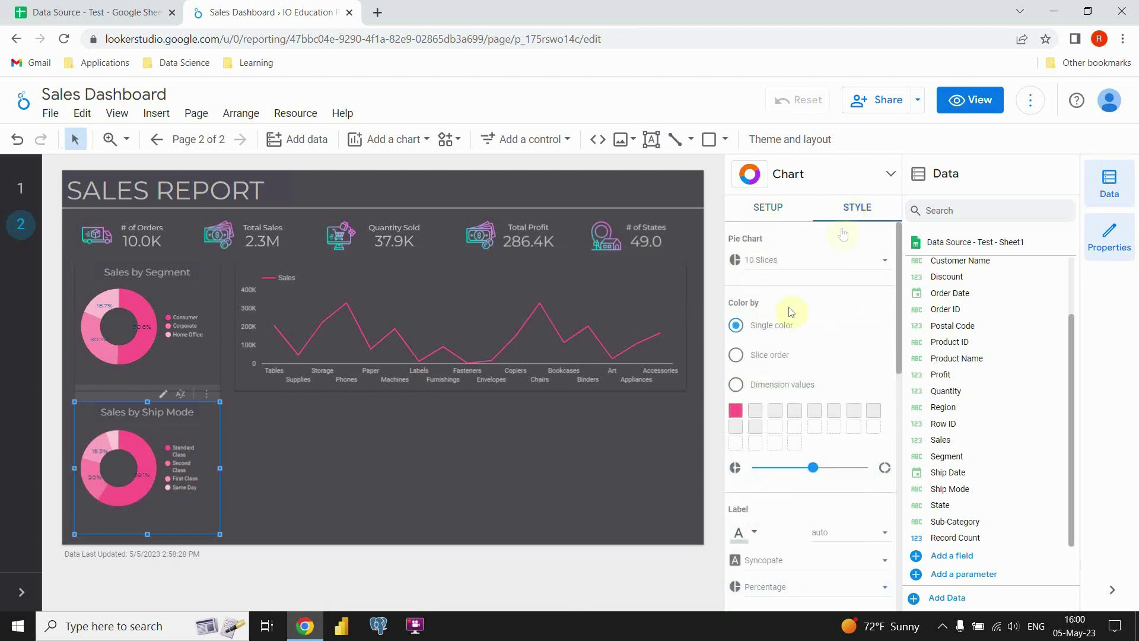
{"action": "left_click", "coordinate": [736, 410]}
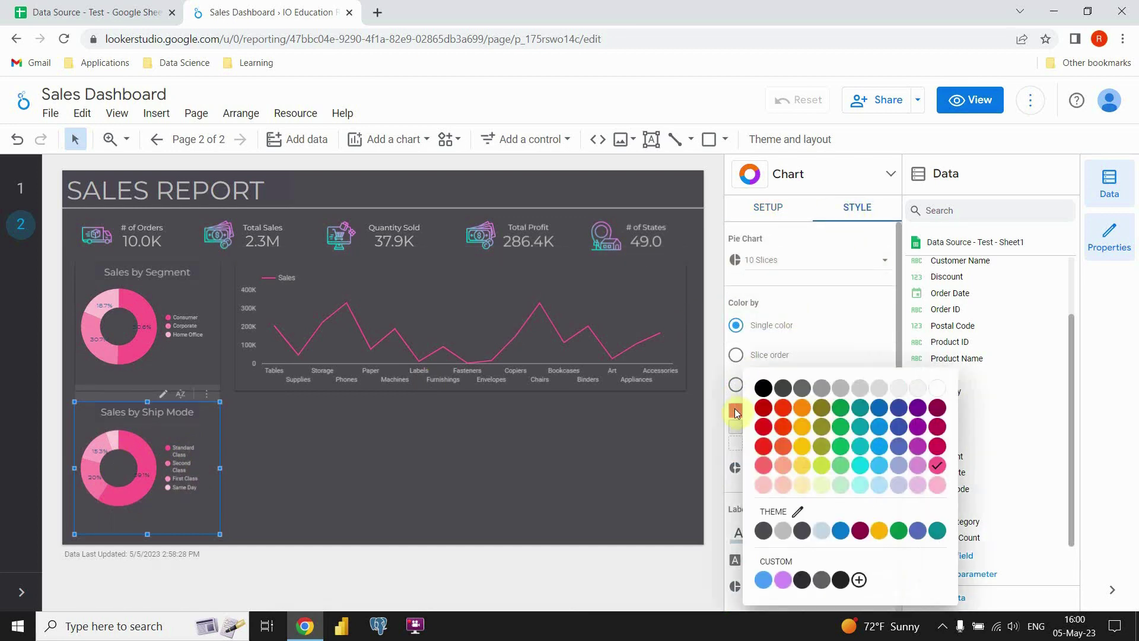
{"action": "left_click", "coordinate": [846, 392]}
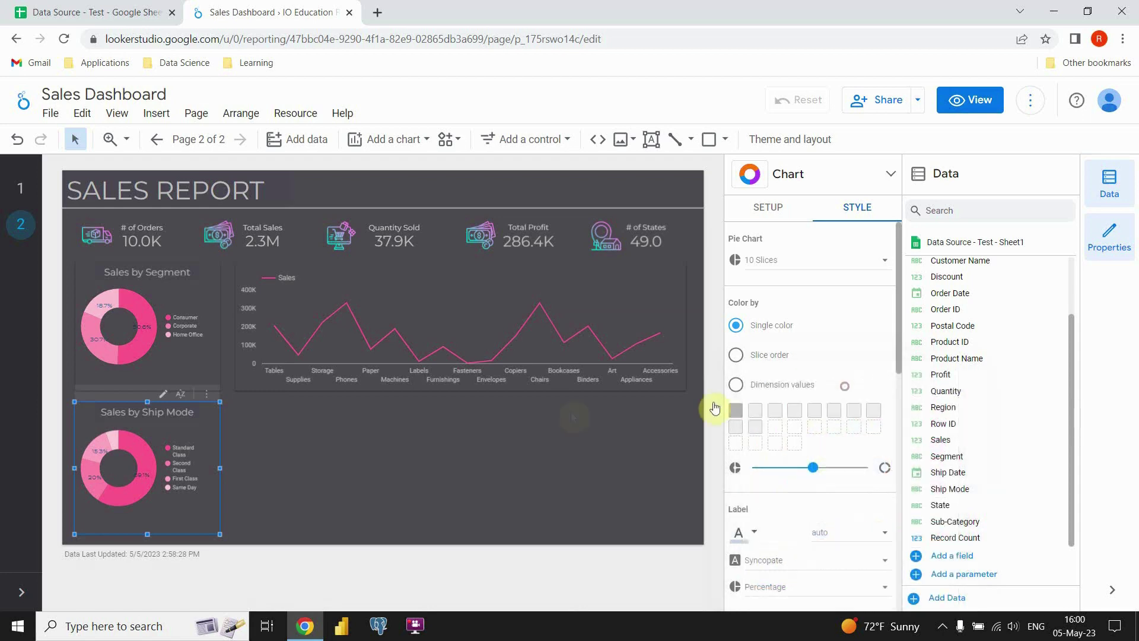
{"action": "left_click", "coordinate": [266, 451]}
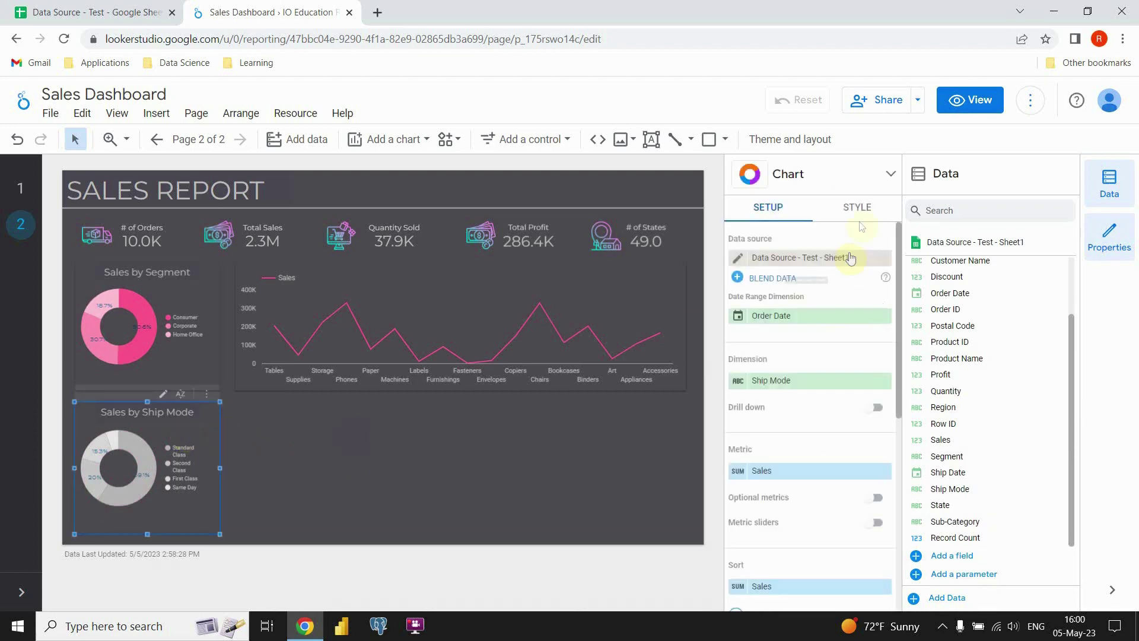
Set the Sales by Ship Mode donut chart's single colour to dark grey.
{"action": "left_click", "coordinate": [858, 209]}
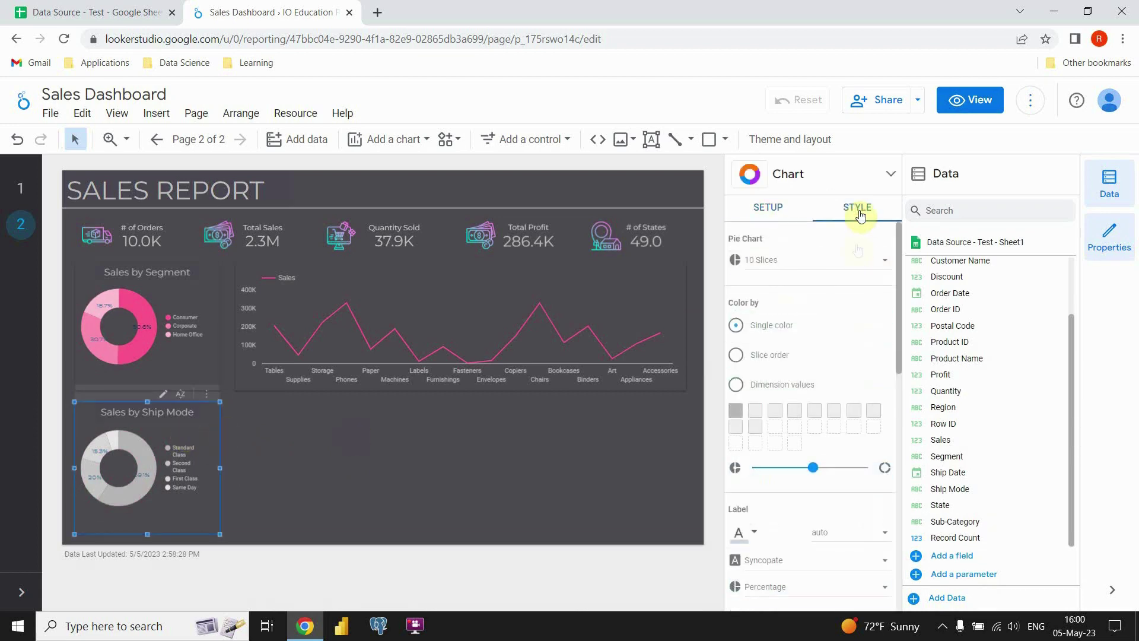
{"action": "left_click", "coordinate": [735, 410]}
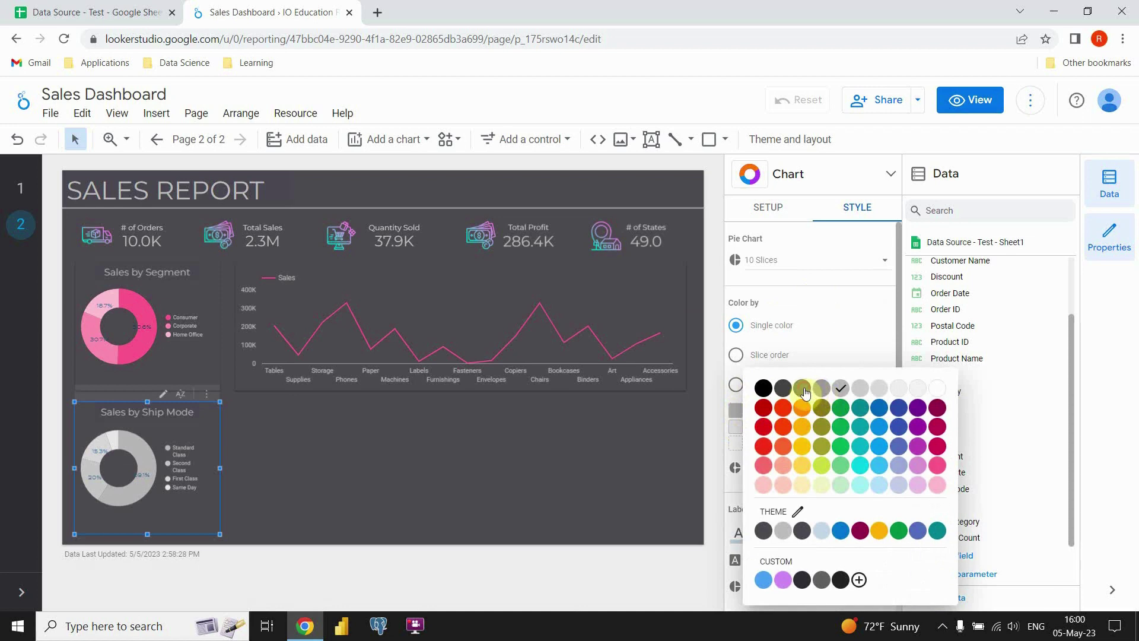
{"action": "left_click", "coordinate": [542, 433]}
{"action": "left_click", "coordinate": [275, 445]}
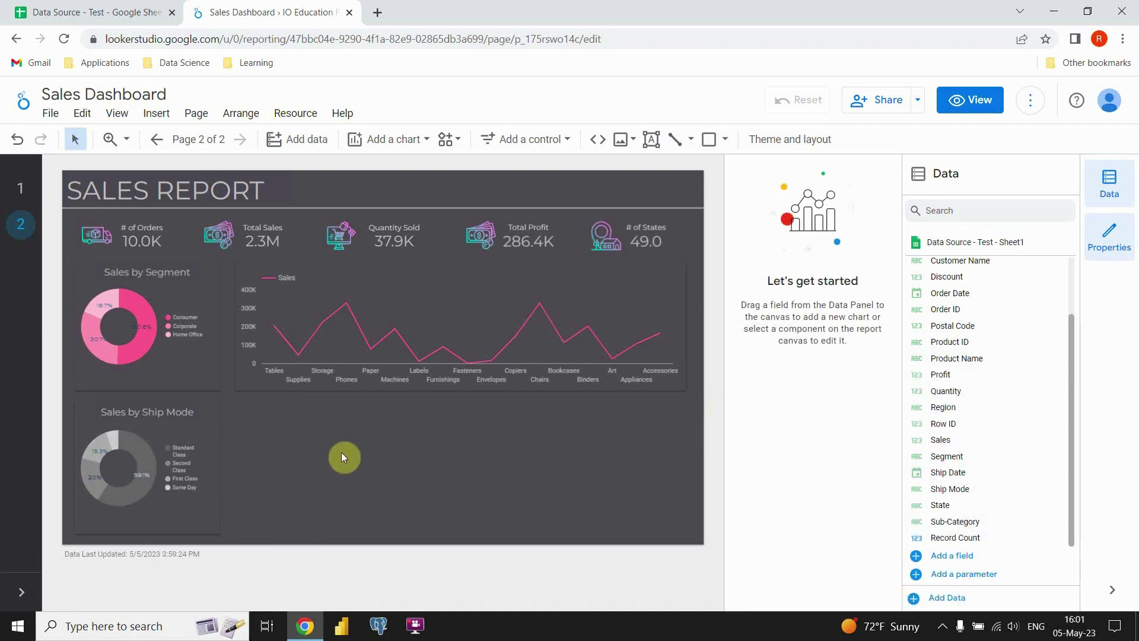
Insert a stacked column chart below the line chart, beside the Ship Mode donut, and resize it to match the donut's bottom edge.
{"action": "left_click", "coordinate": [422, 144]}
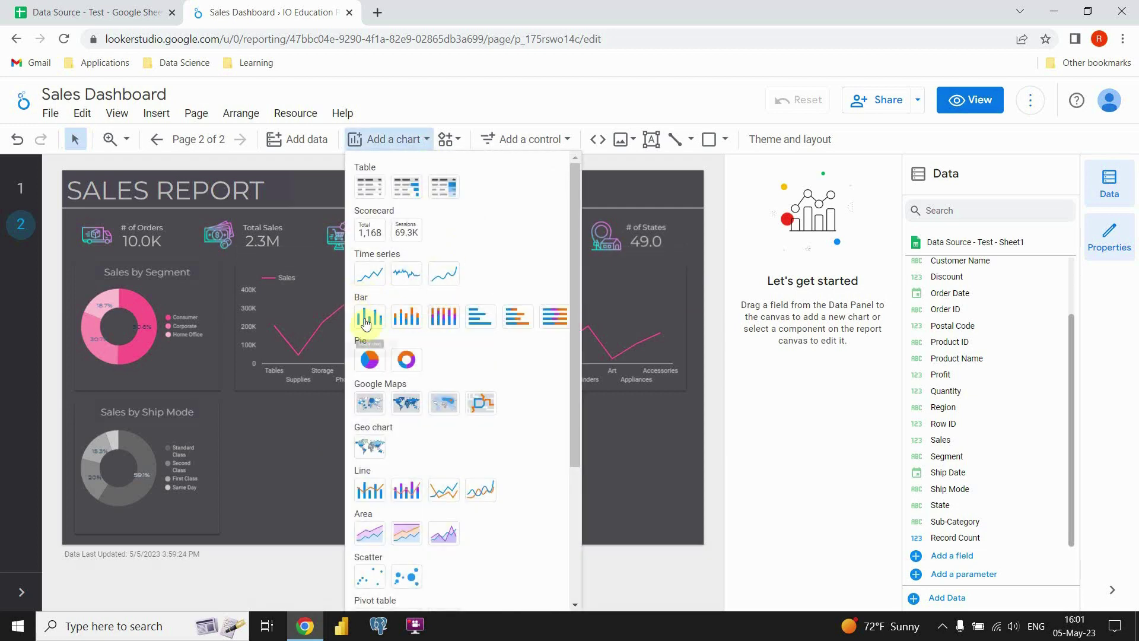
{"action": "left_click", "coordinate": [408, 317]}
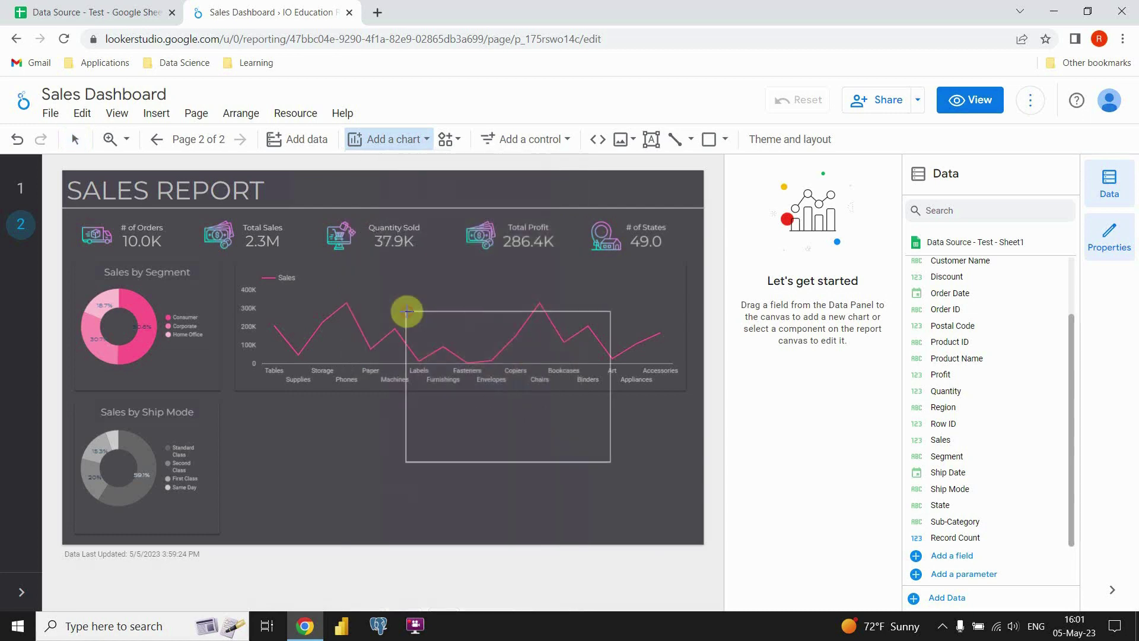
{"action": "left_click", "coordinate": [236, 402]}
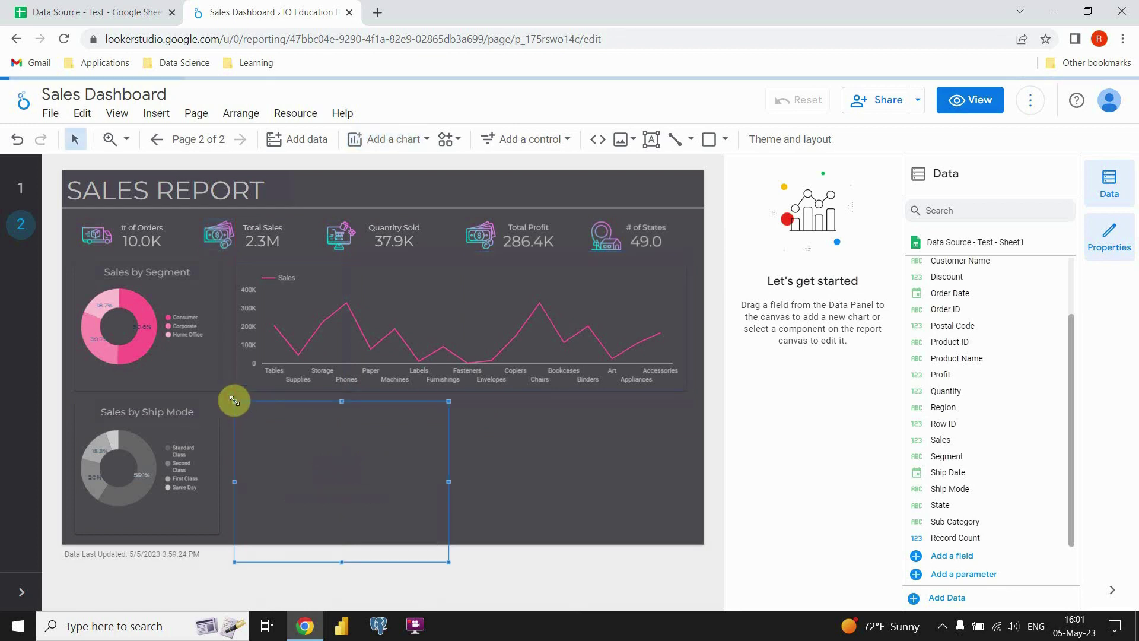
{"action": "left_click_drag", "start_coordinate": [342, 562], "coordinate": [342, 533]}
{"action": "left_click_drag", "start_coordinate": [449, 467], "coordinate": [532, 475]}
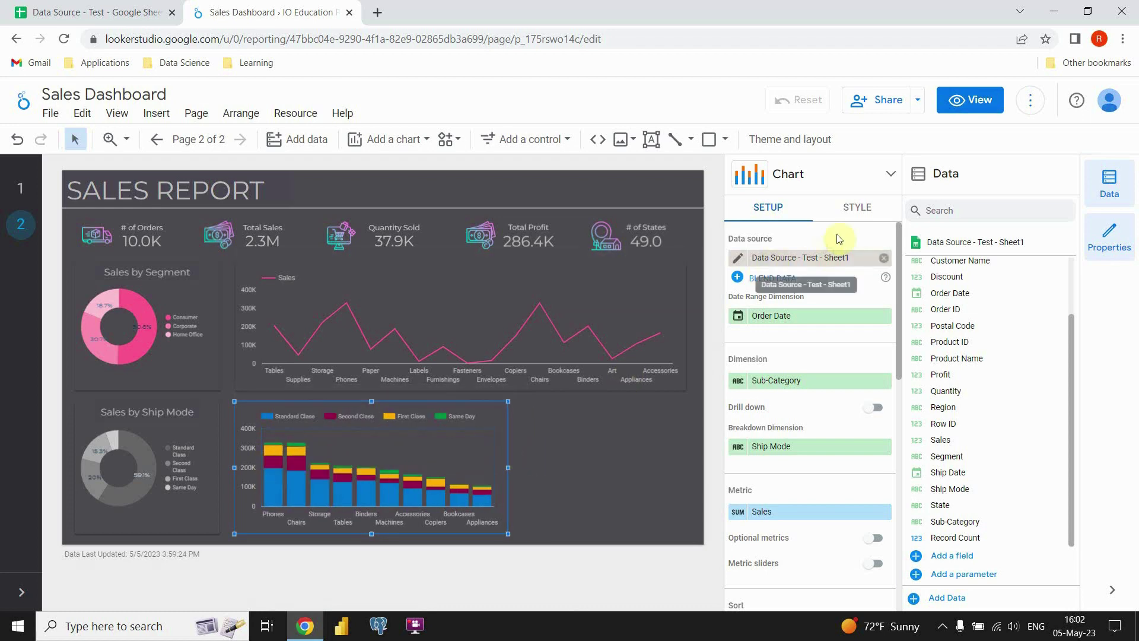
Colour the stacked column chart by bar order and set its first colour to light grey.
{"action": "left_click", "coordinate": [861, 214]}
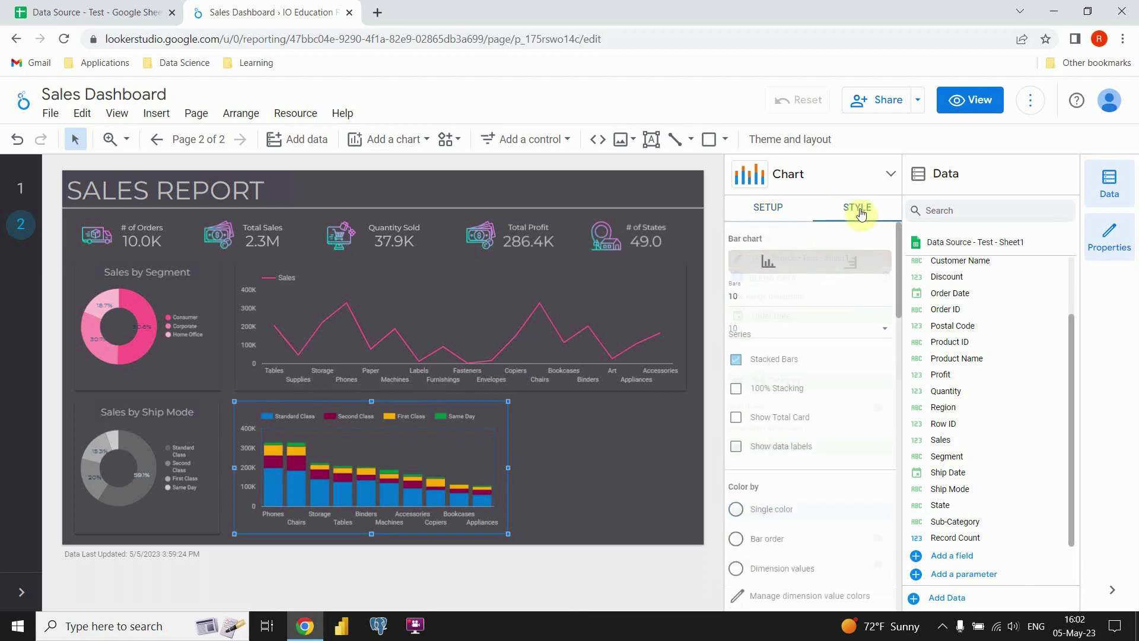
{"action": "scroll", "coordinate": [808, 316], "scroll_direction": "down", "scroll_amount": 4}
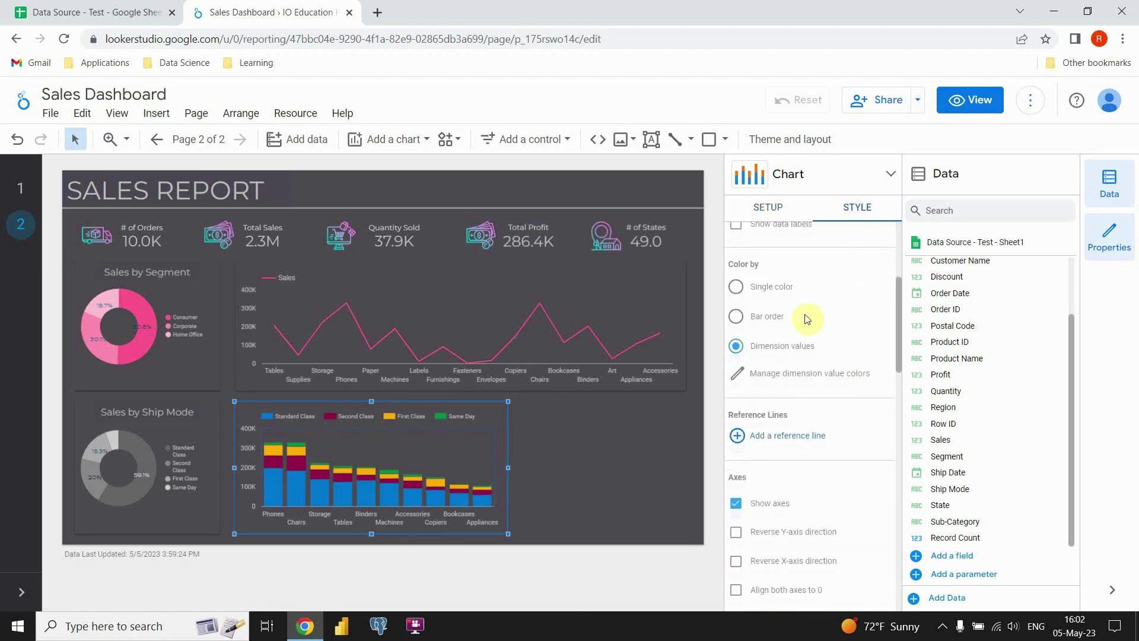
{"action": "left_click", "coordinate": [737, 318]}
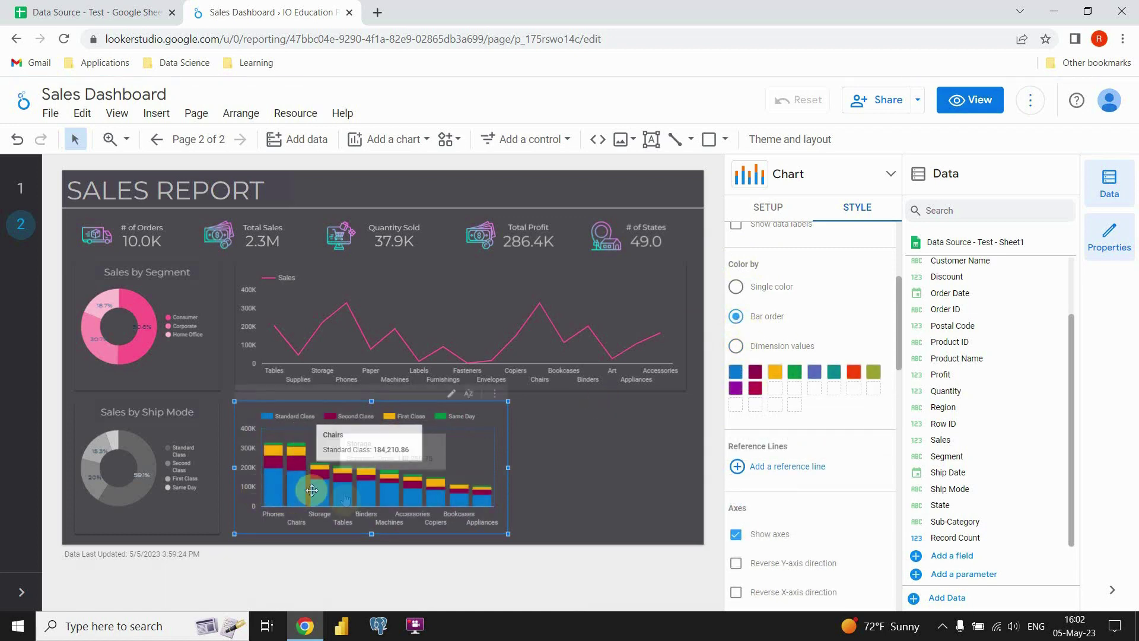
{"action": "left_click", "coordinate": [735, 373]}
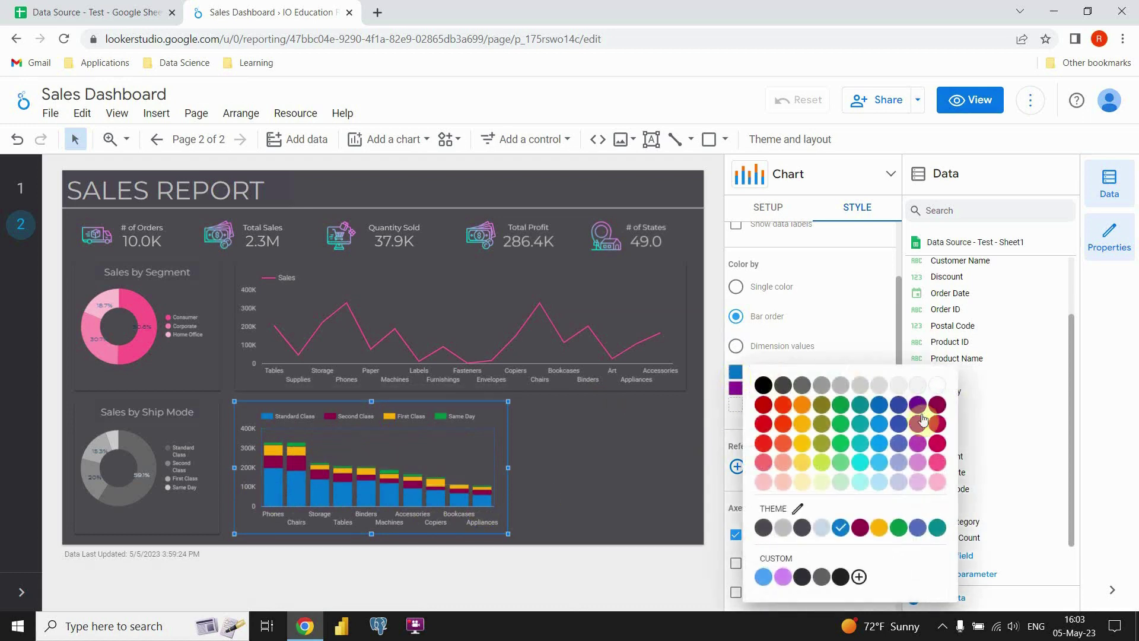
{"action": "left_click", "coordinate": [859, 385]}
{"action": "left_click", "coordinate": [545, 464]}
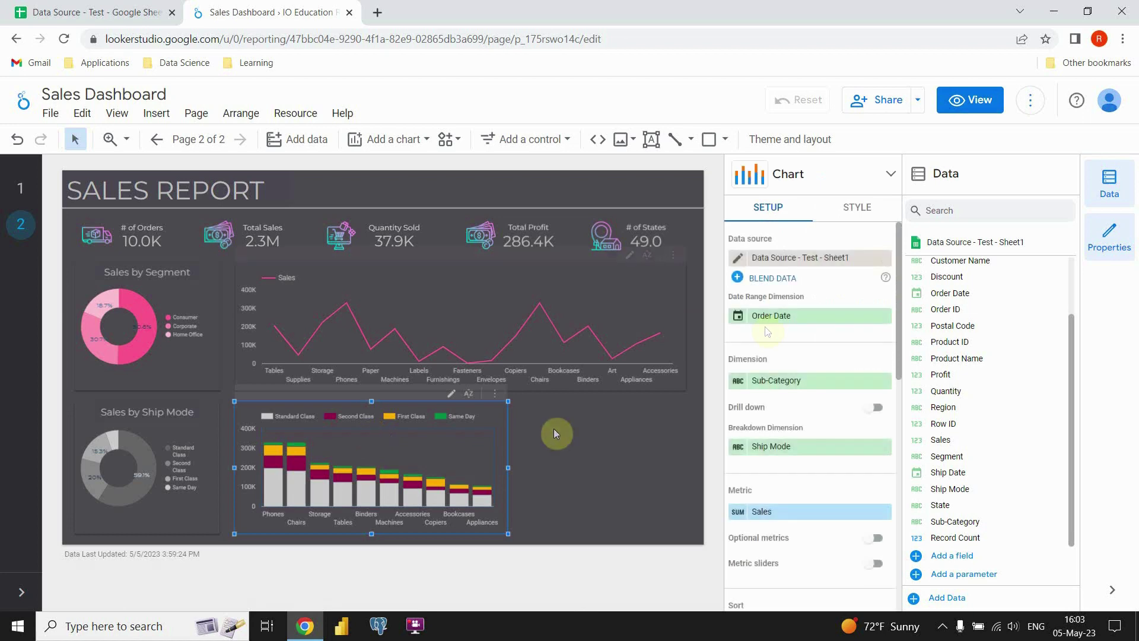
Add a border shadow to the stacked column chart.
{"action": "left_click", "coordinate": [869, 209]}
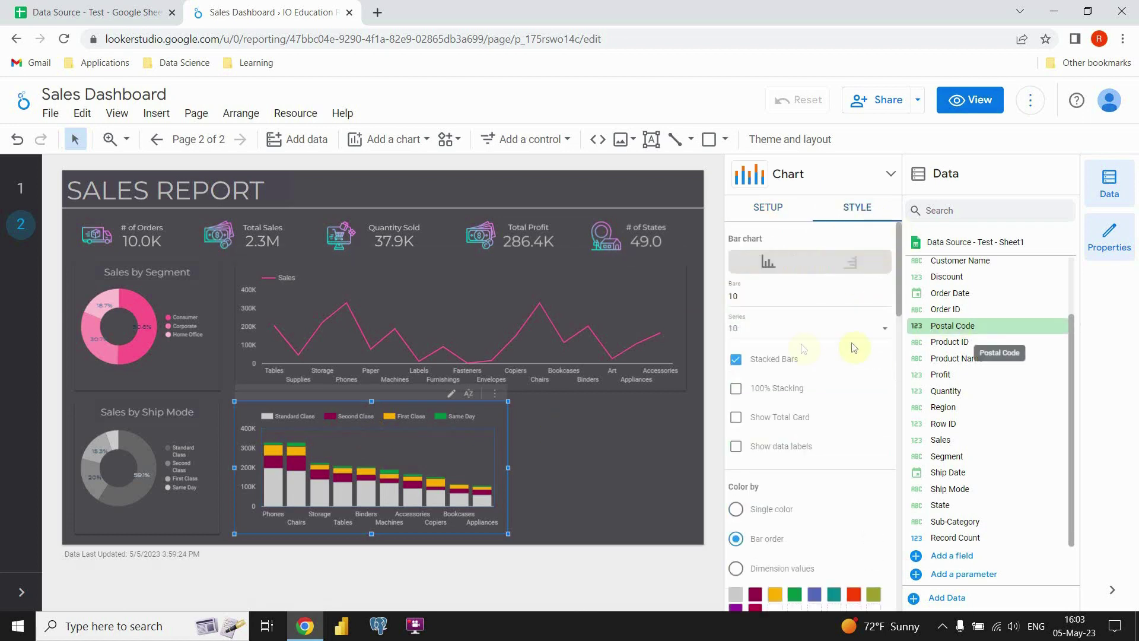
{"action": "scroll", "coordinate": [795, 356], "scroll_direction": "down", "scroll_amount": 10}
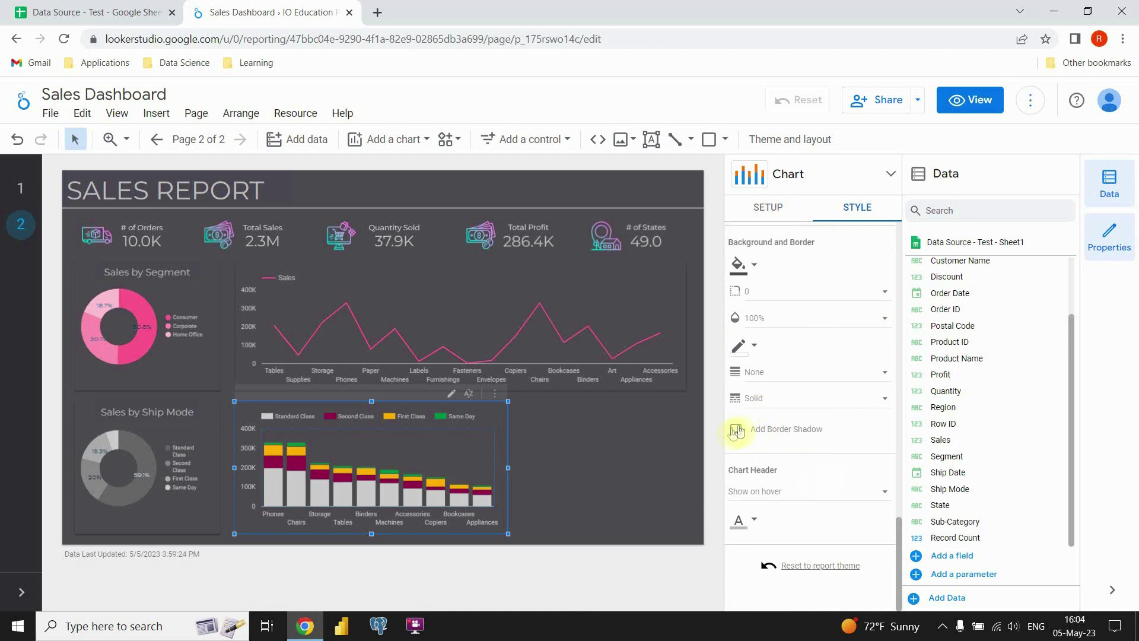
{"action": "left_click", "coordinate": [557, 452]}
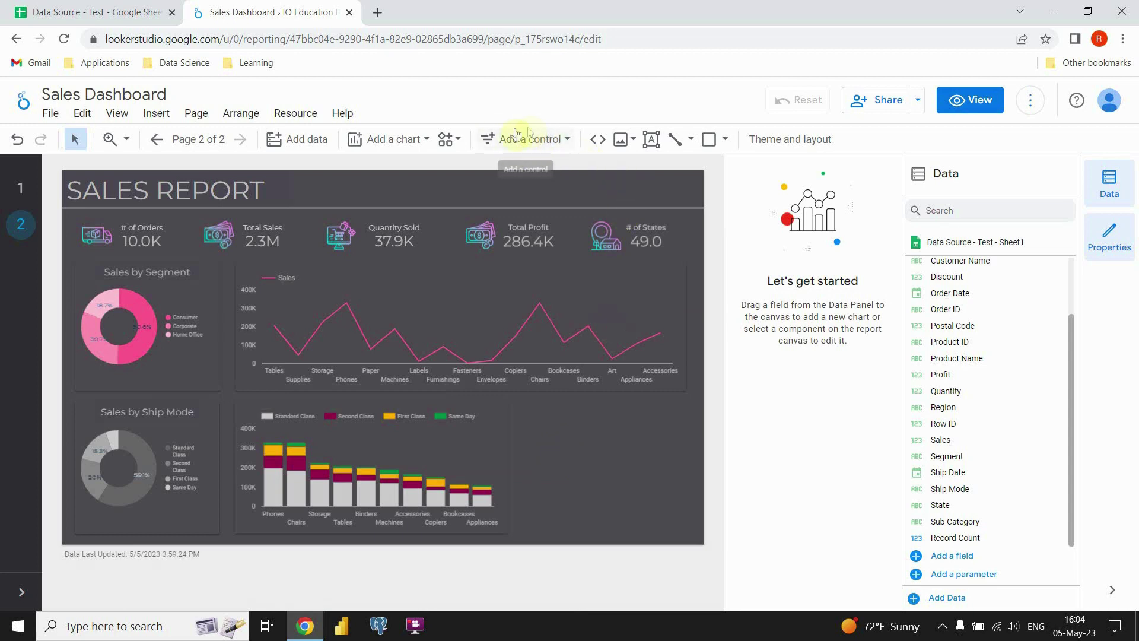
Insert a treemap beside the stacked column chart and resize it to fill the remaining space below the line chart.
{"action": "left_click", "coordinate": [395, 143]}
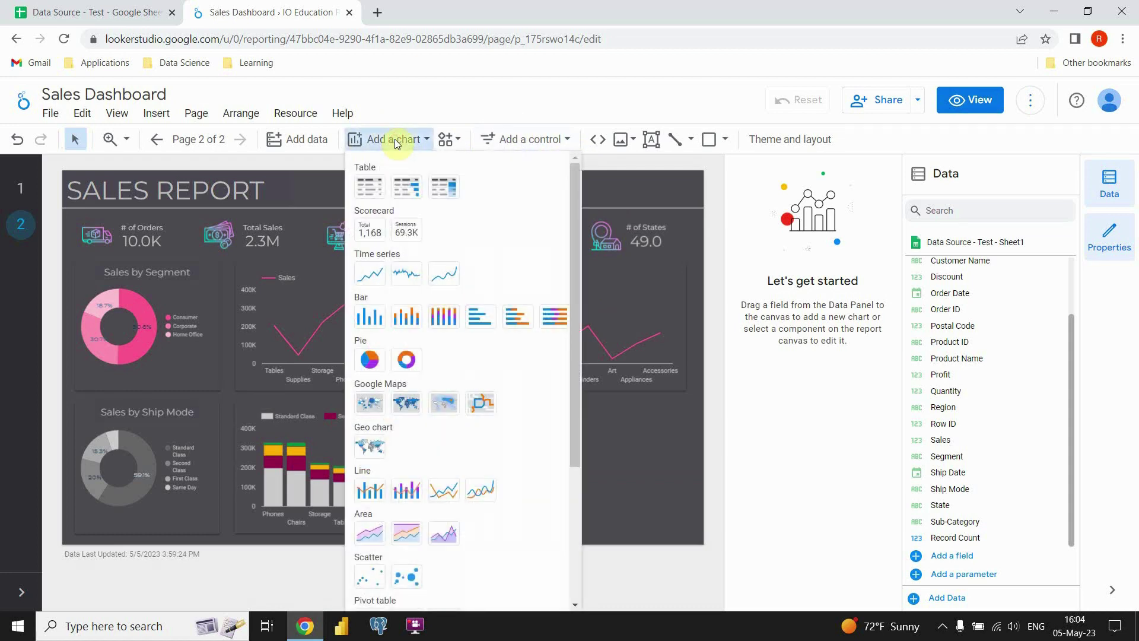
{"action": "scroll", "coordinate": [438, 292], "scroll_direction": "down", "scroll_amount": 3}
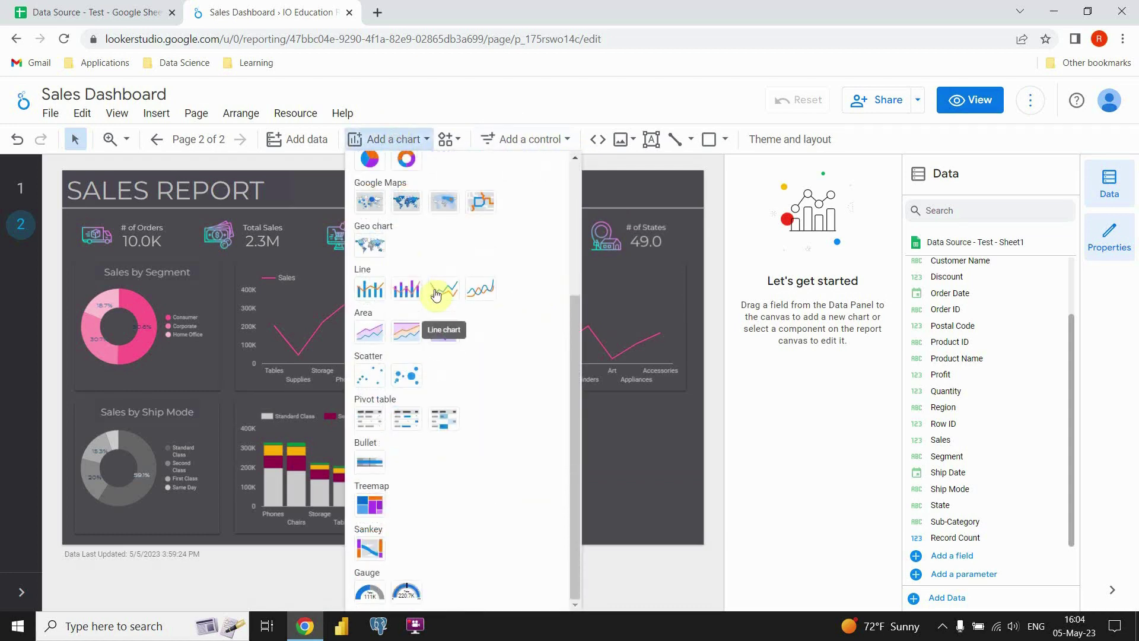
{"action": "left_click", "coordinate": [372, 508]}
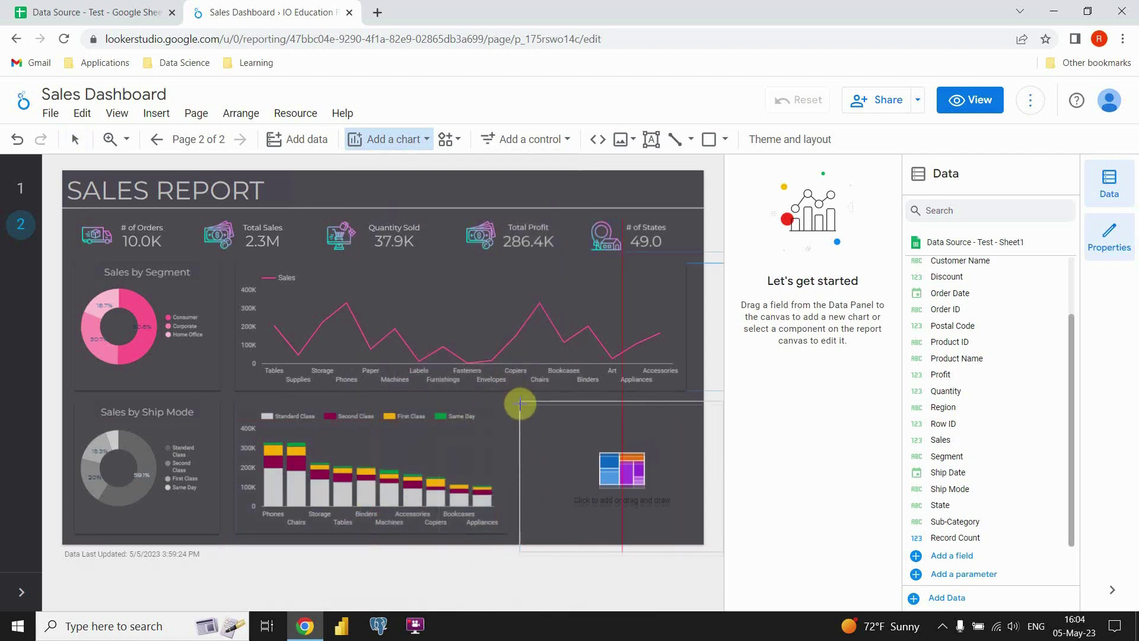
{"action": "left_click", "coordinate": [520, 404]}
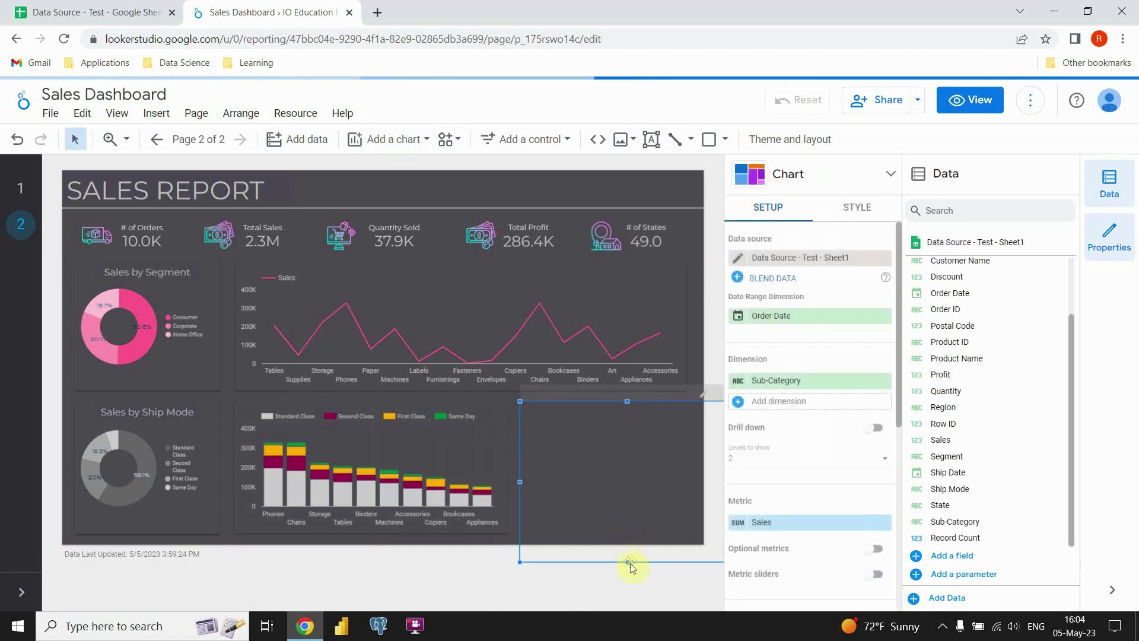
{"action": "left_click_drag", "start_coordinate": [626, 563], "coordinate": [624, 532]}
{"action": "left_click_drag", "start_coordinate": [559, 407], "coordinate": [513, 407]}
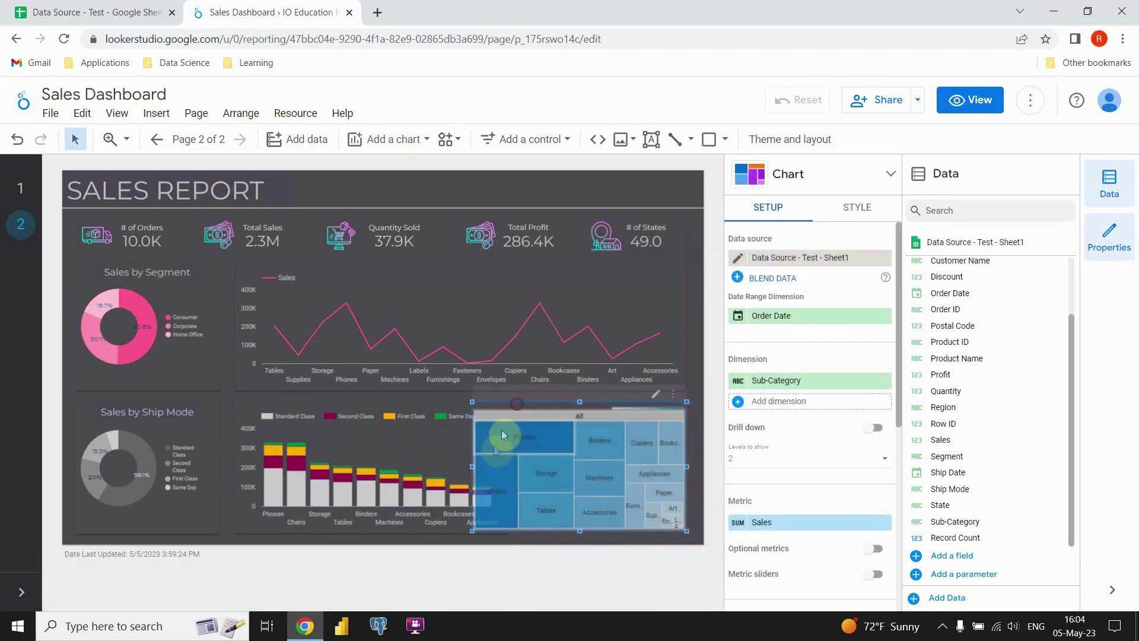
{"action": "left_click_drag", "start_coordinate": [469, 467], "coordinate": [521, 465]}
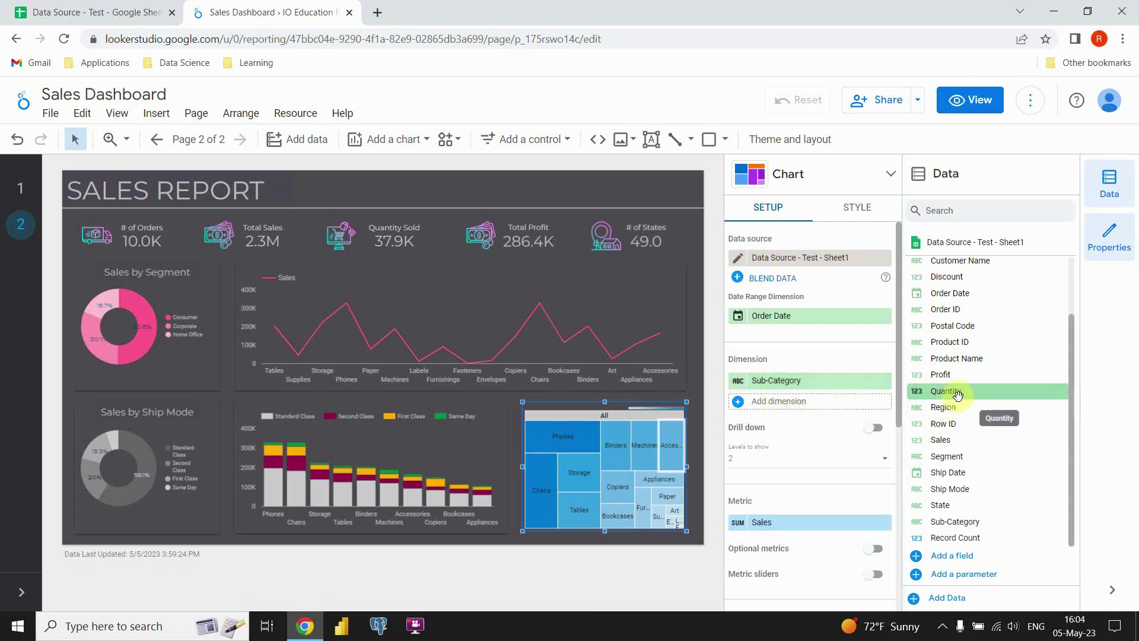
Set the treemap's dimension to Region and its metric to Profit.
{"action": "scroll", "coordinate": [959, 380], "scroll_direction": "up", "scroll_amount": 2}
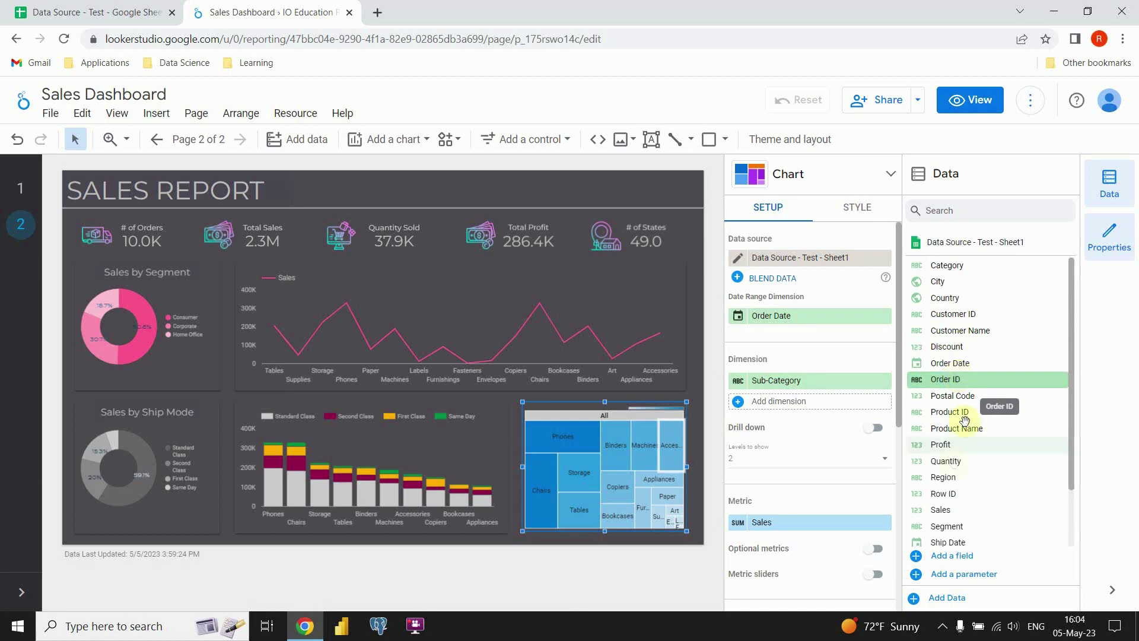
{"action": "left_click_drag", "start_coordinate": [952, 471], "coordinate": [783, 378]}
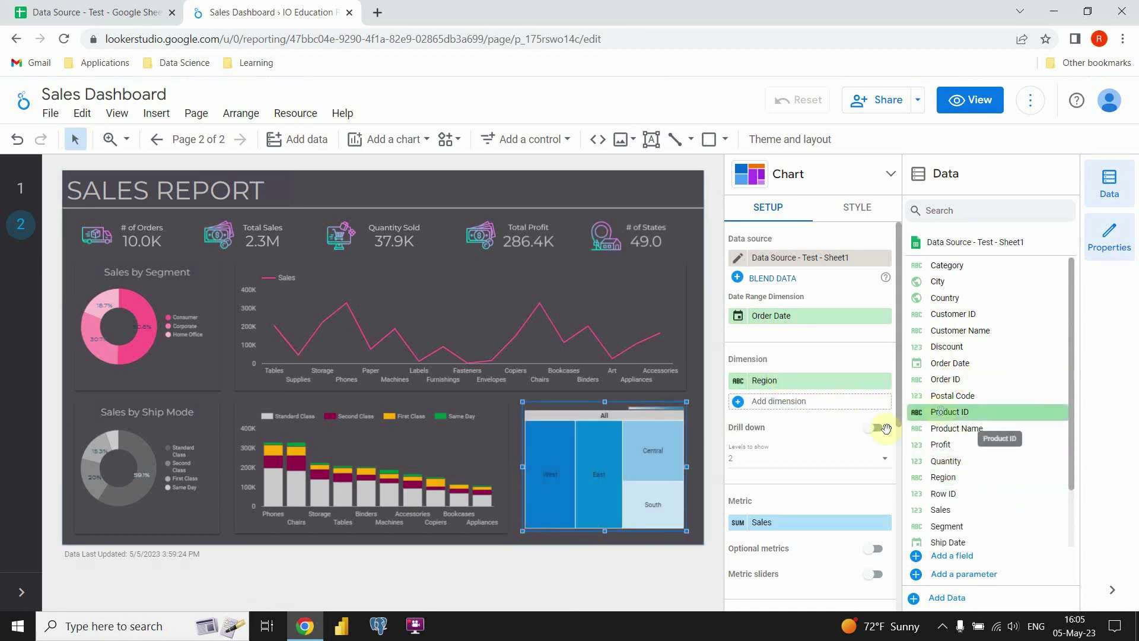
{"action": "scroll", "coordinate": [803, 469], "scroll_direction": "down", "scroll_amount": 2}
{"action": "scroll", "coordinate": [1003, 443], "scroll_direction": "down", "scroll_amount": 2}
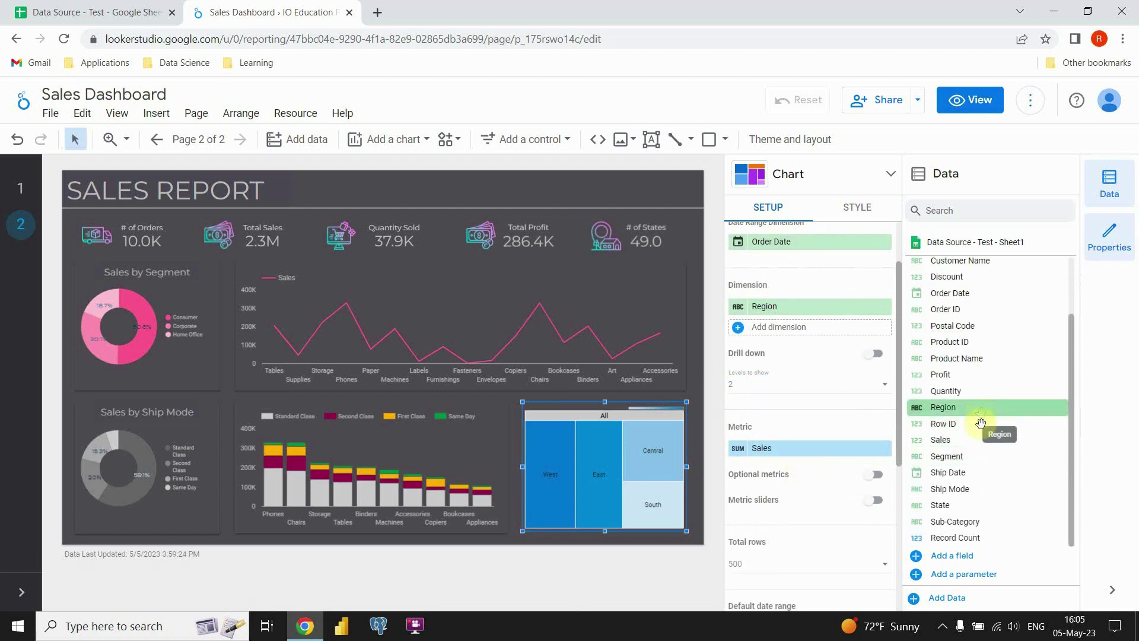
{"action": "left_click_drag", "start_coordinate": [943, 375], "coordinate": [792, 454]}
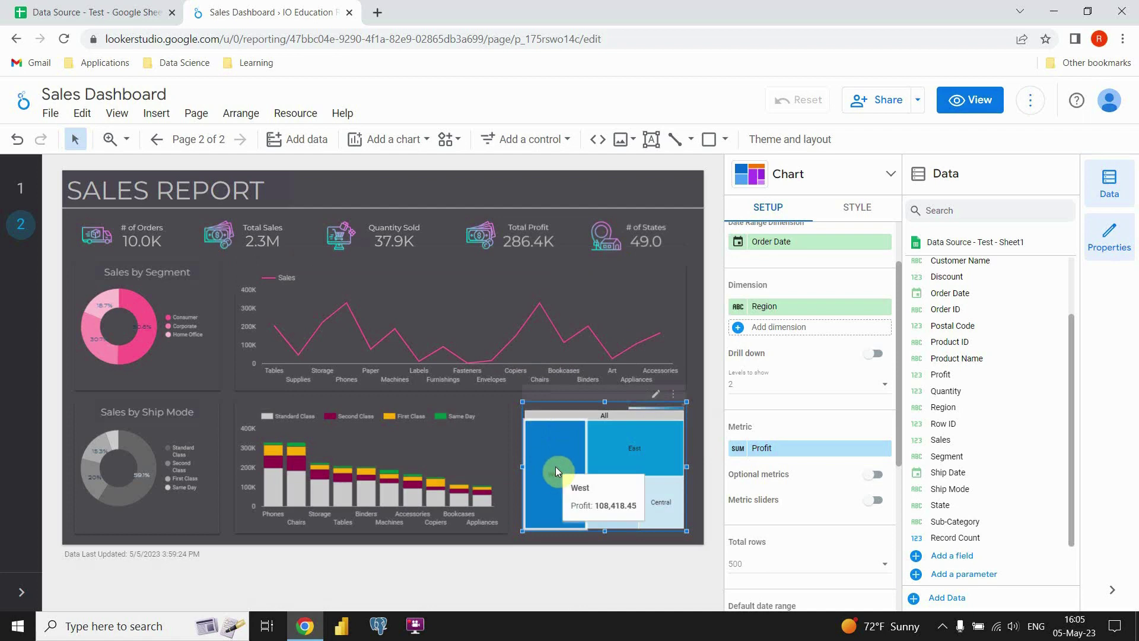
{"action": "mouse_move", "coordinate": [631, 453]}
{"action": "mouse_move", "coordinate": [557, 463]}
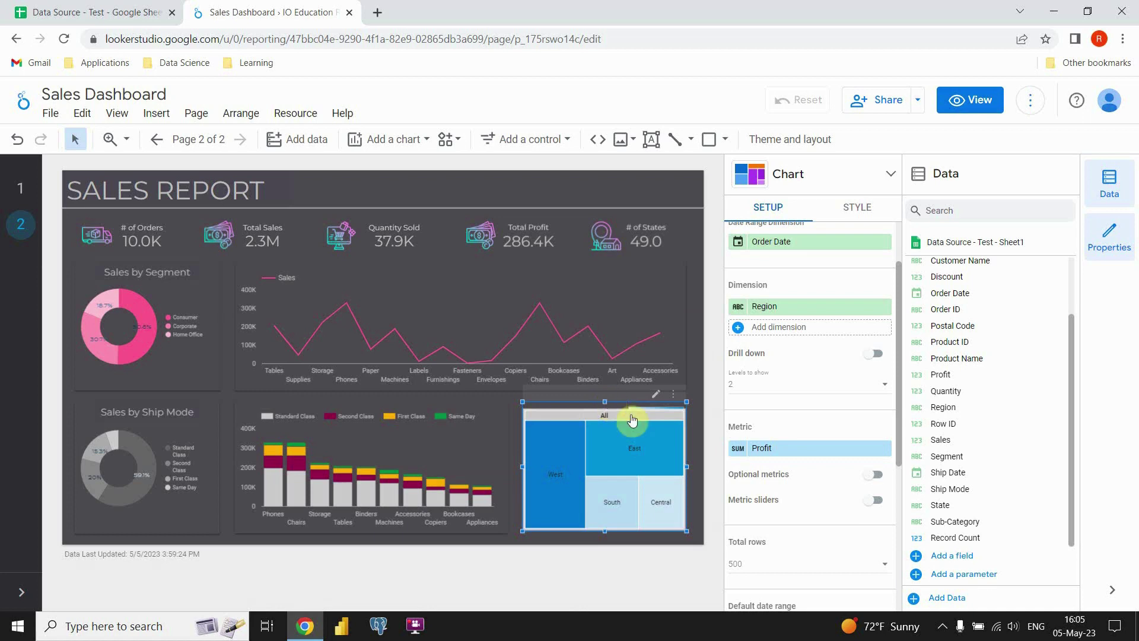
Change the treemap's blue colour for the highest values to medium grey.
{"action": "left_click", "coordinate": [851, 215]}
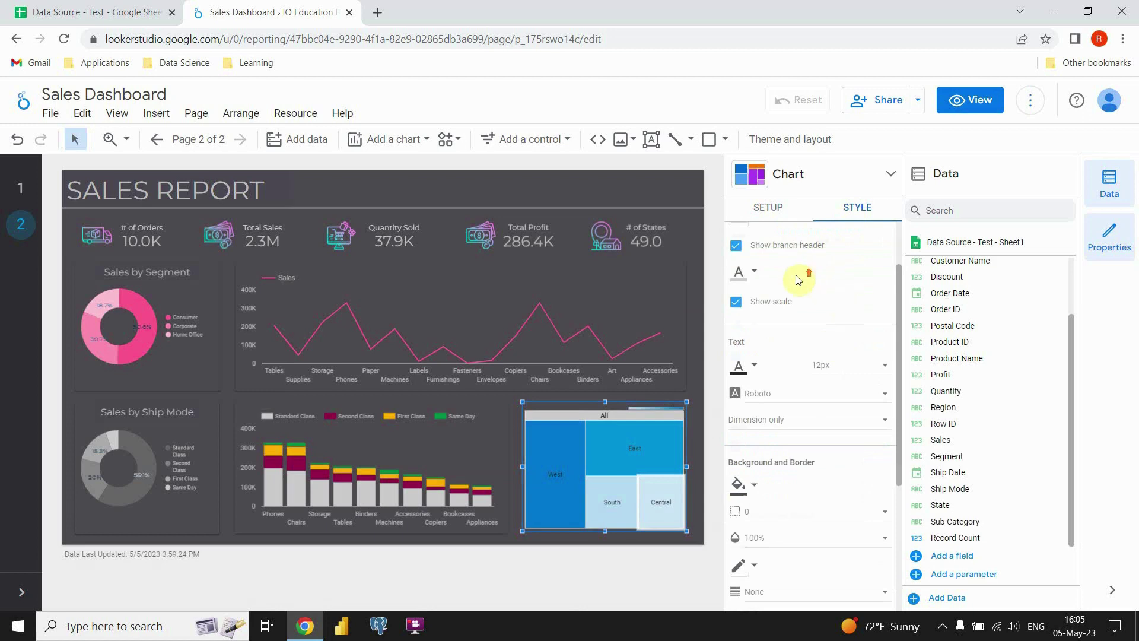
{"action": "scroll", "coordinate": [798, 279], "scroll_direction": "up", "scroll_amount": 2}
{"action": "left_click", "coordinate": [754, 262]}
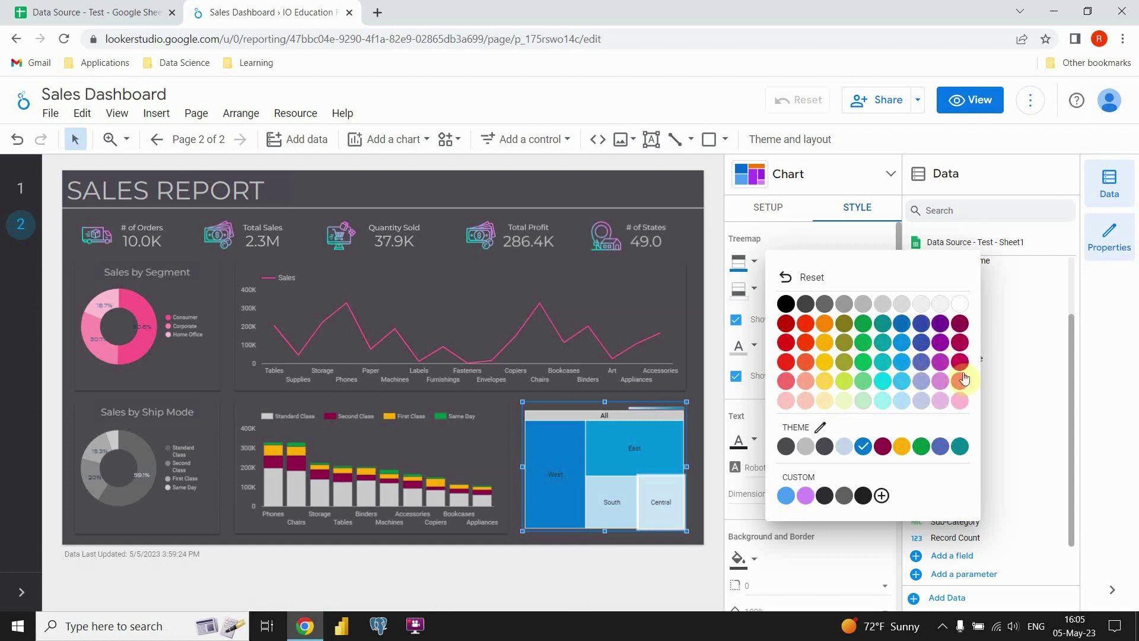
{"action": "left_click", "coordinate": [836, 307]}
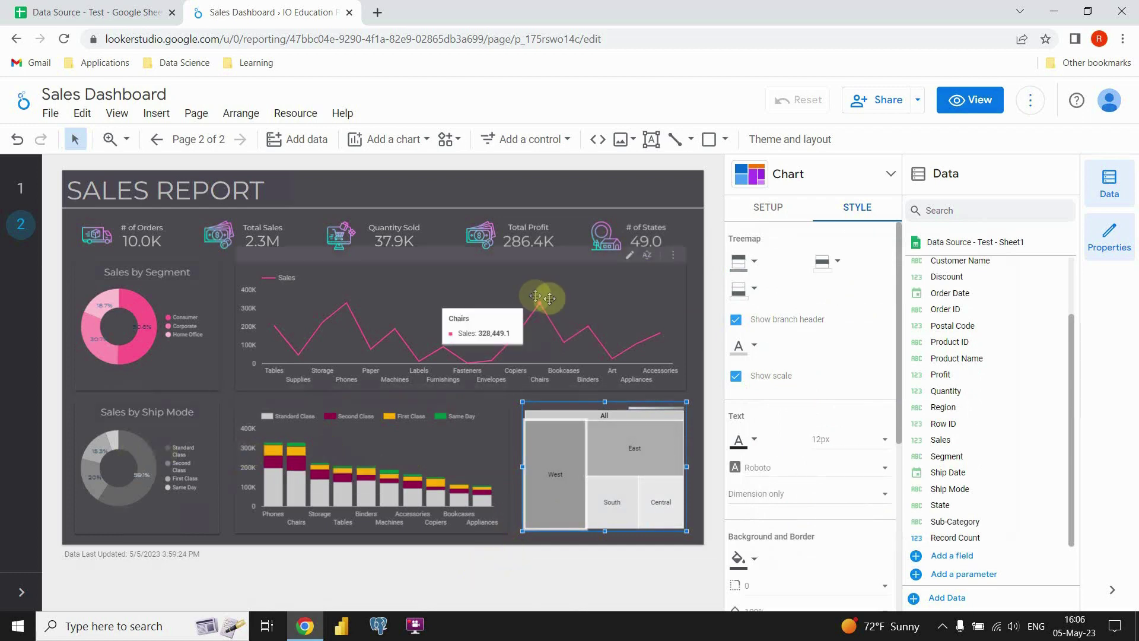
{"action": "left_click", "coordinate": [486, 189]}
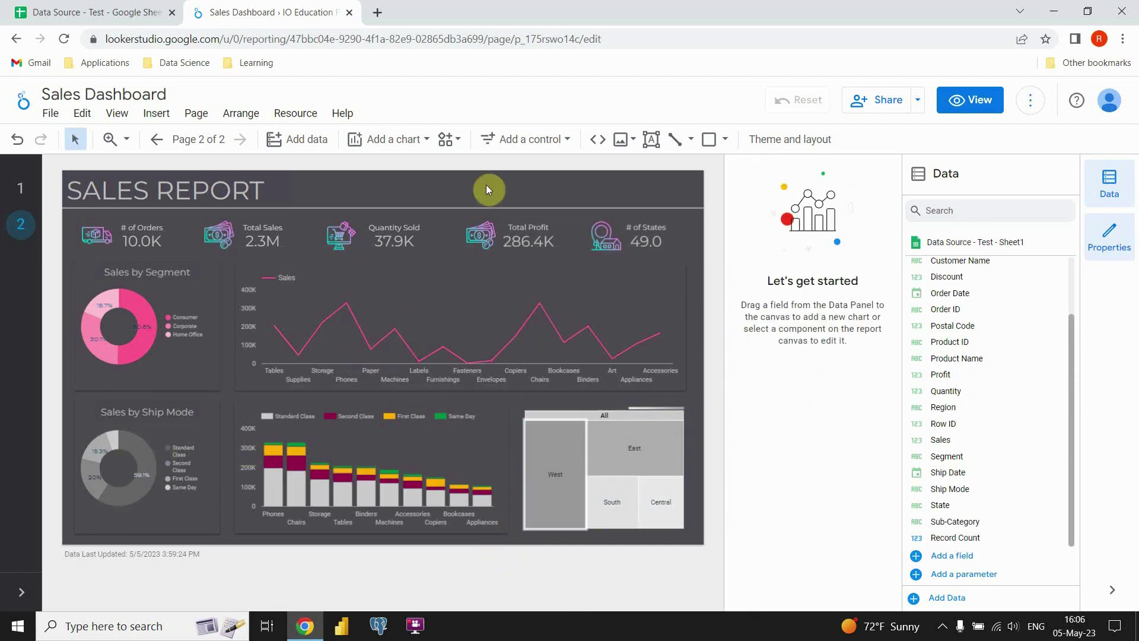